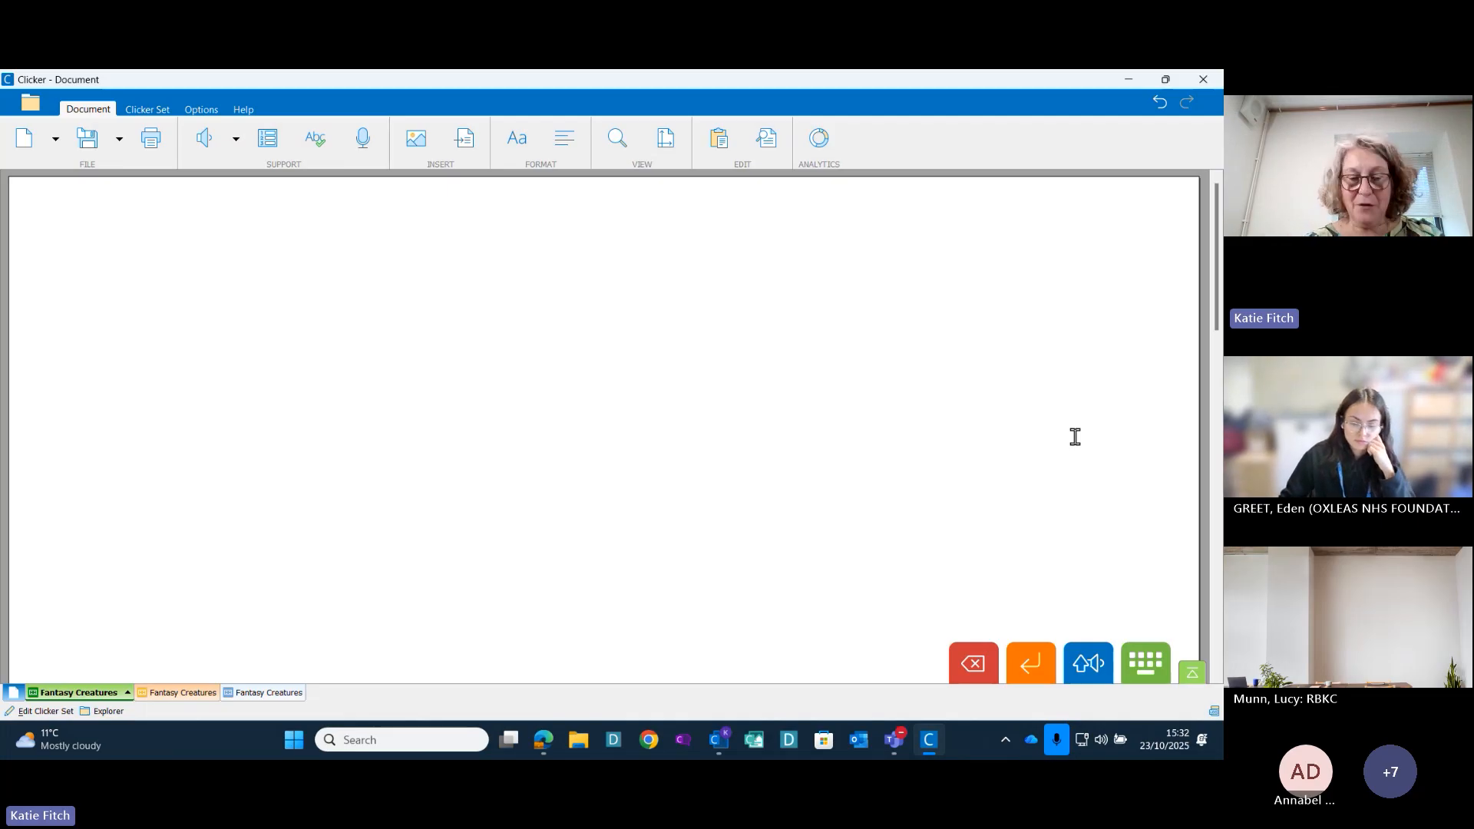
Write the opening sentence "My name is" followed by the writer's first name and a full stop
type("My name i")
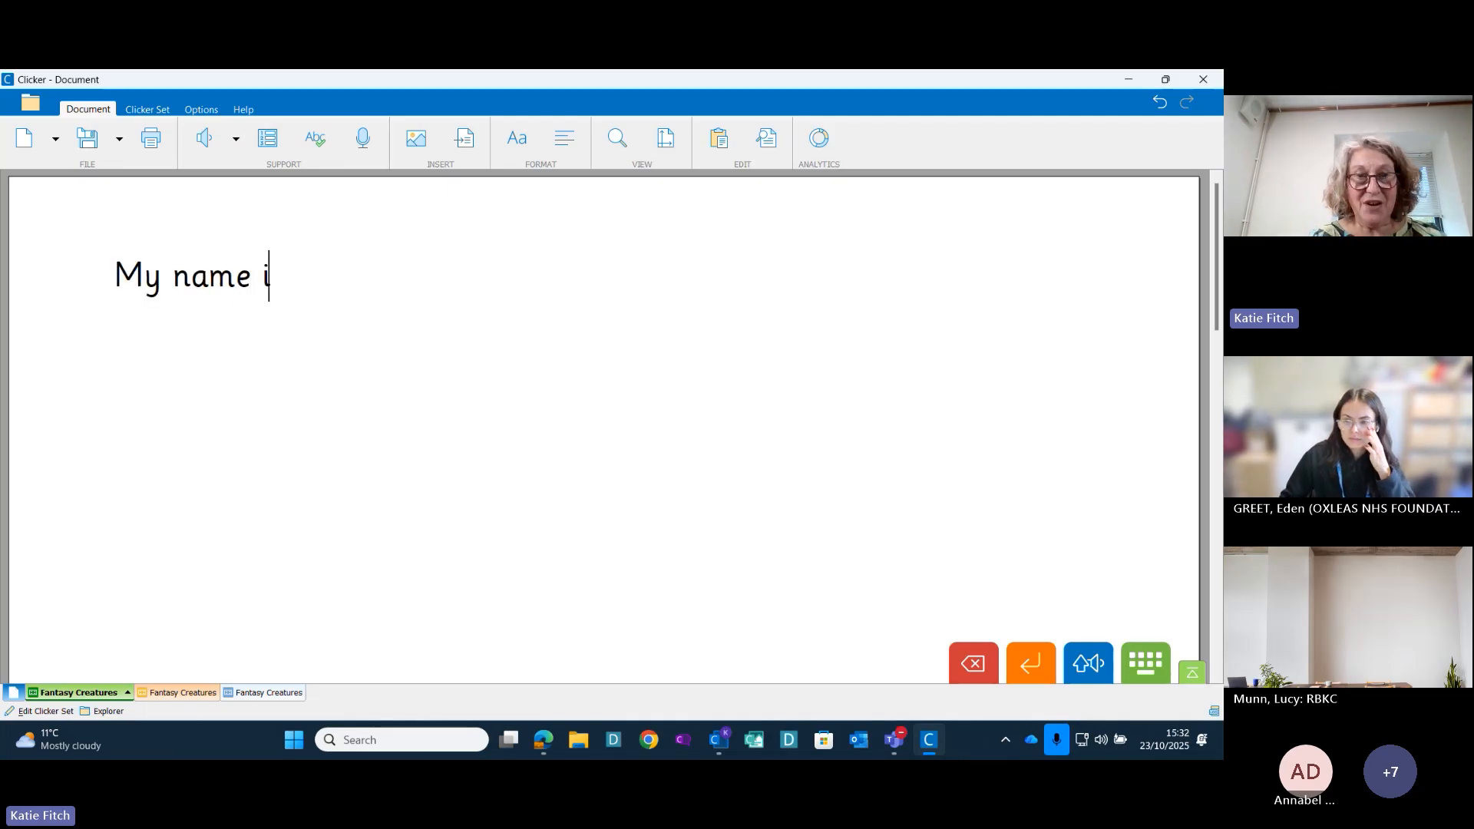
type("s Katie")
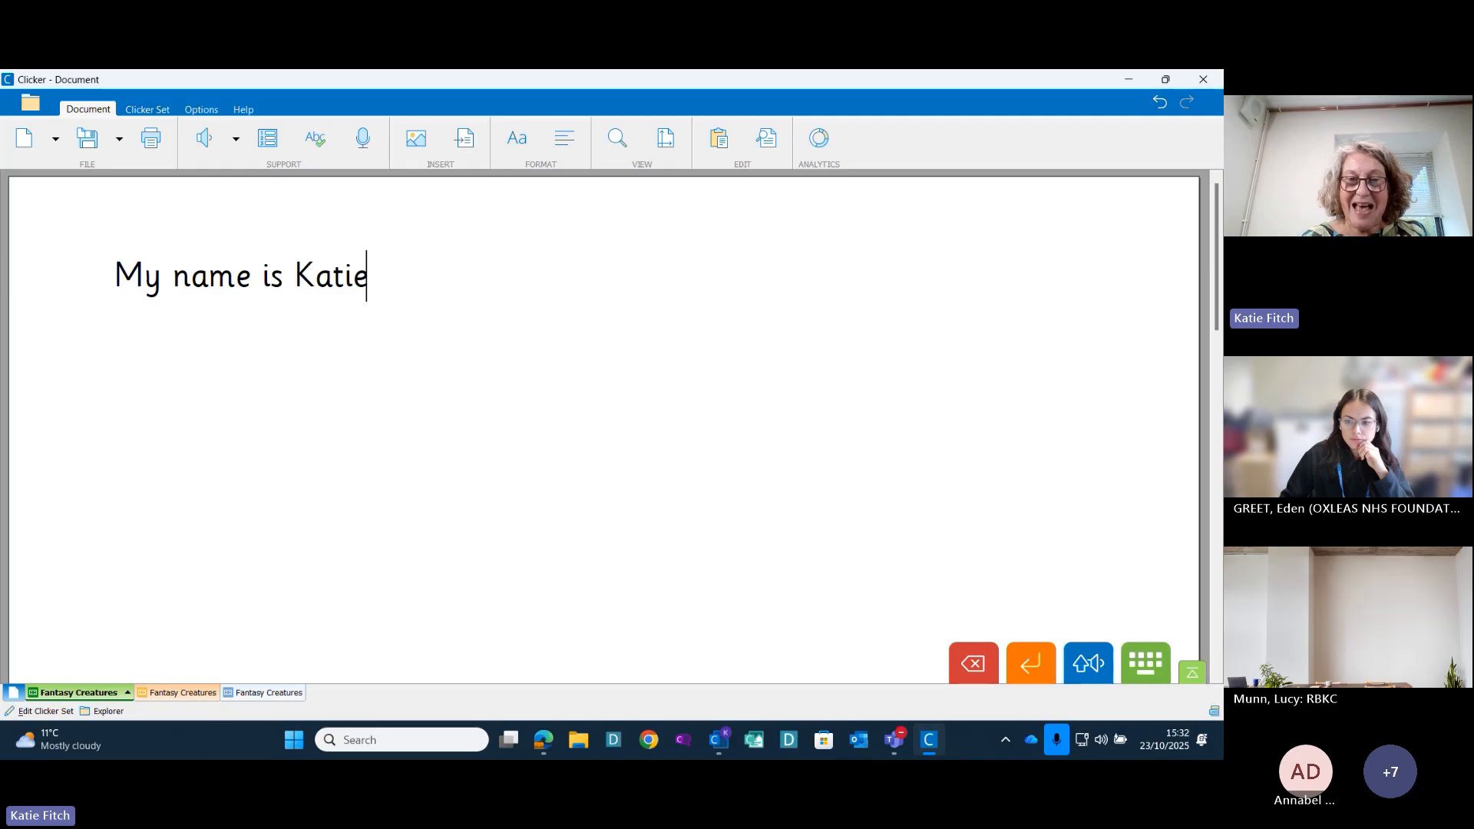
type(".")
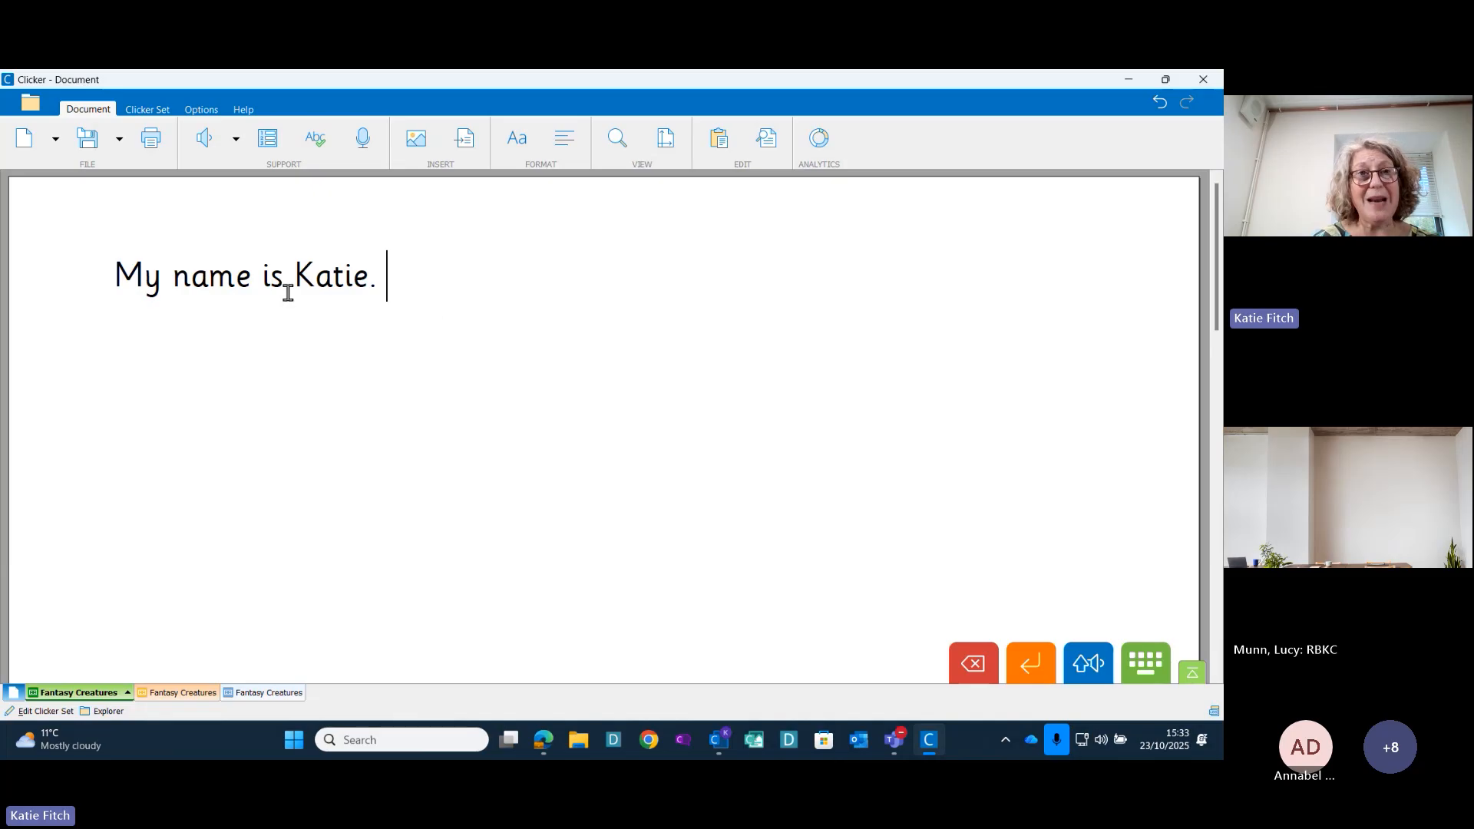
Turn on word prediction and begin a second sentence with the predicted words "My favourite"
left_click(266, 149)
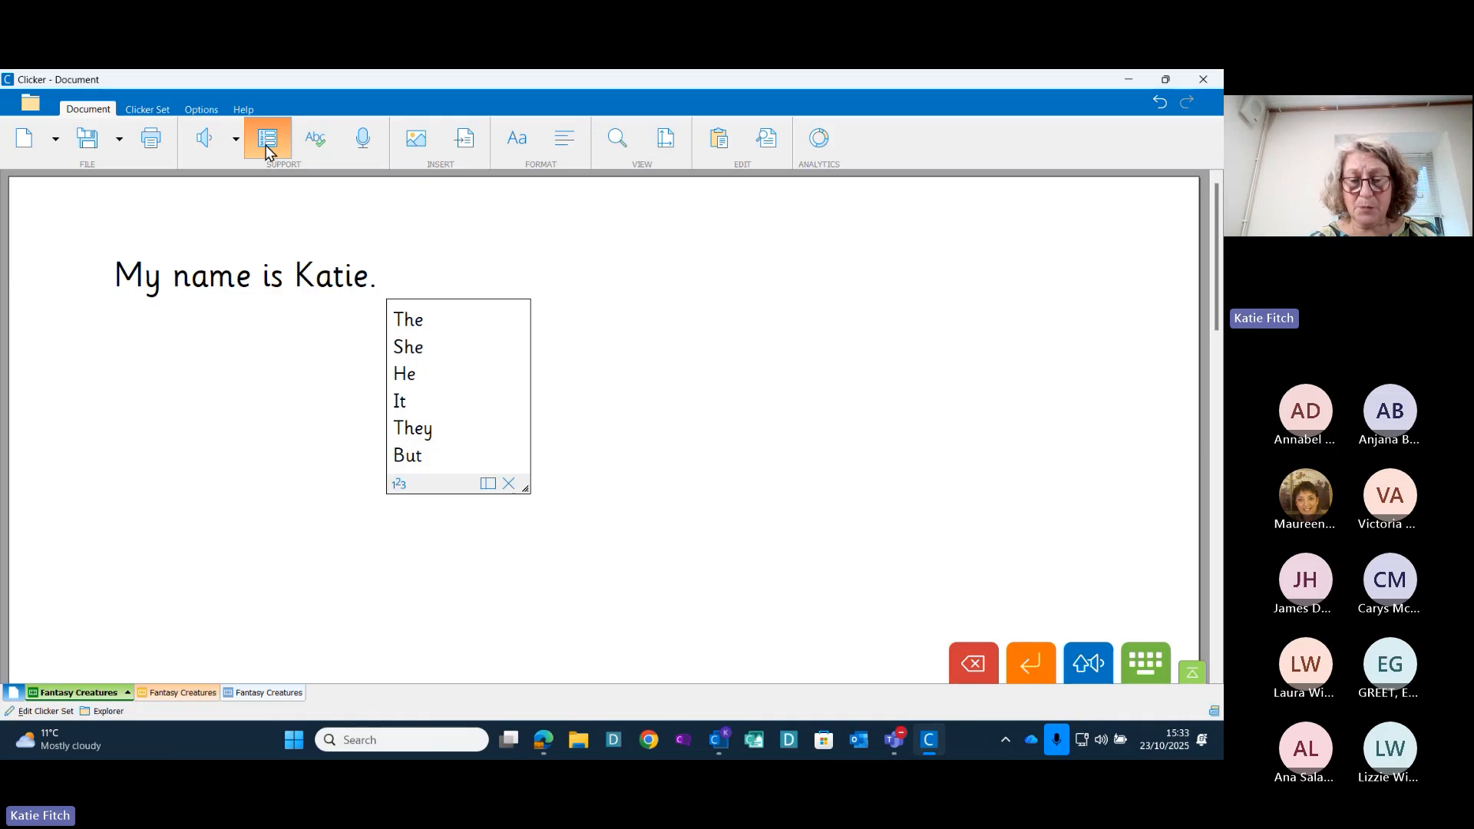
type("m")
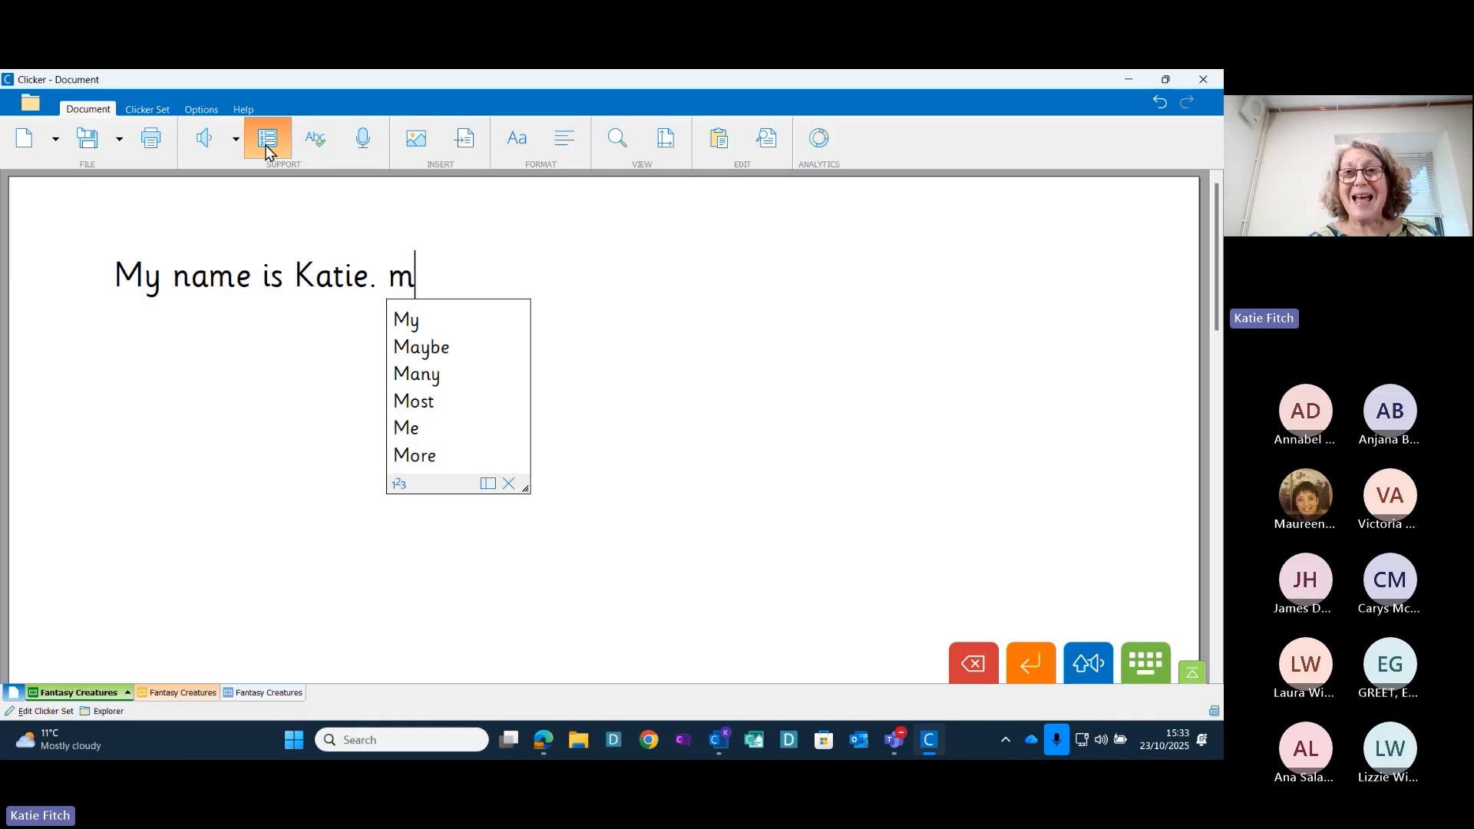
left_click(421, 319)
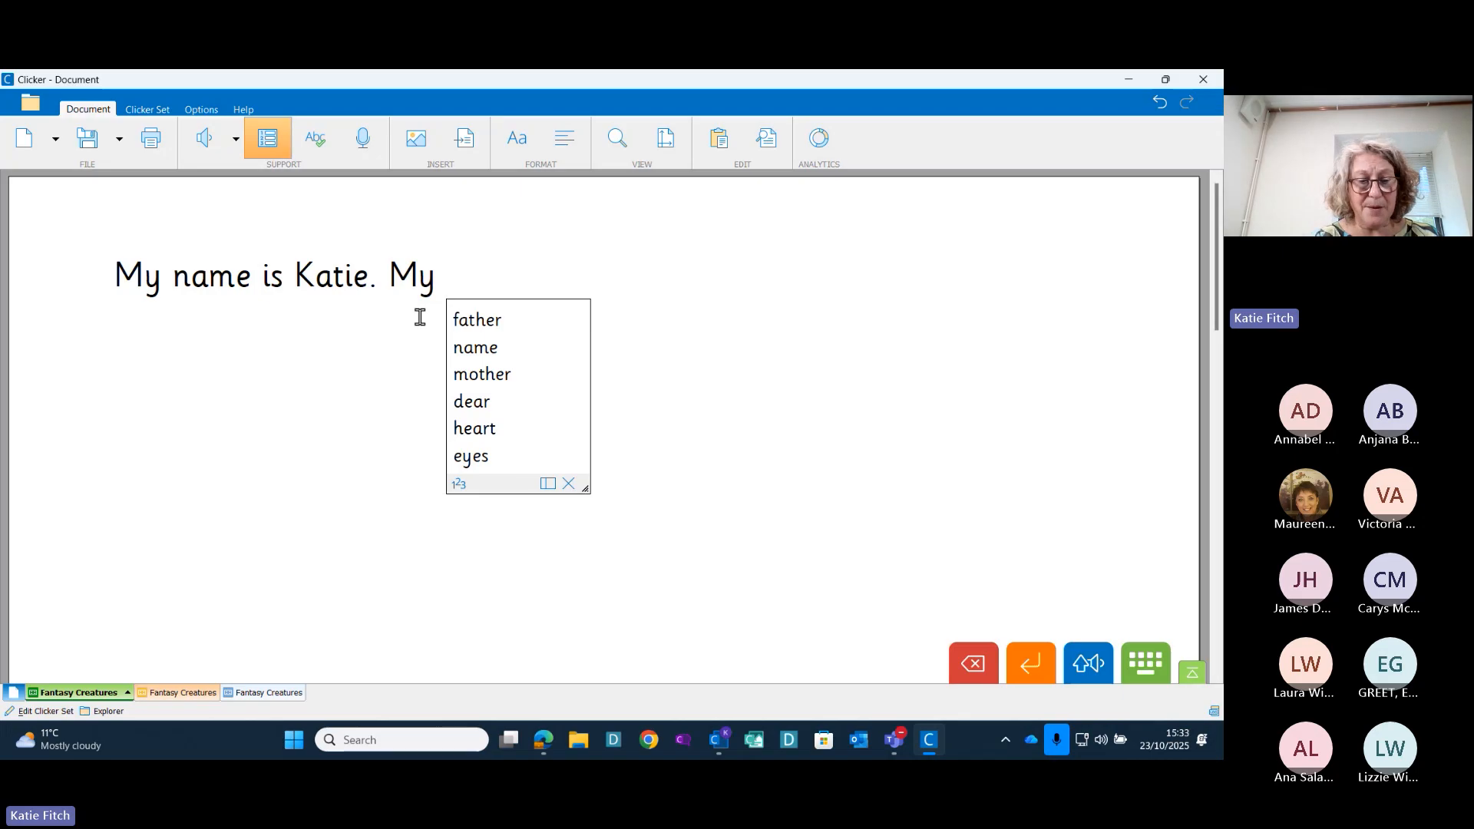
type("fa")
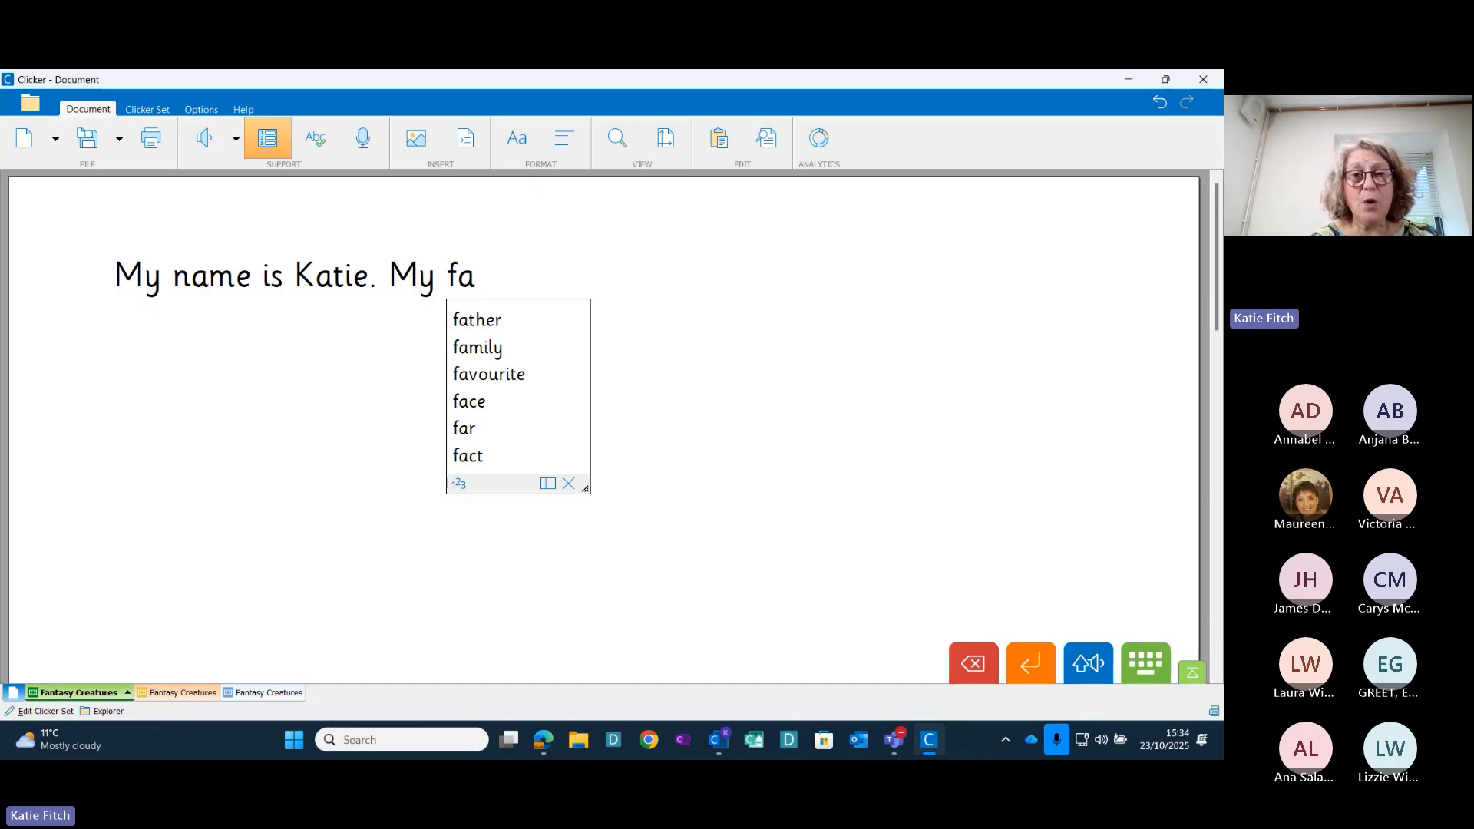
left_click(498, 376)
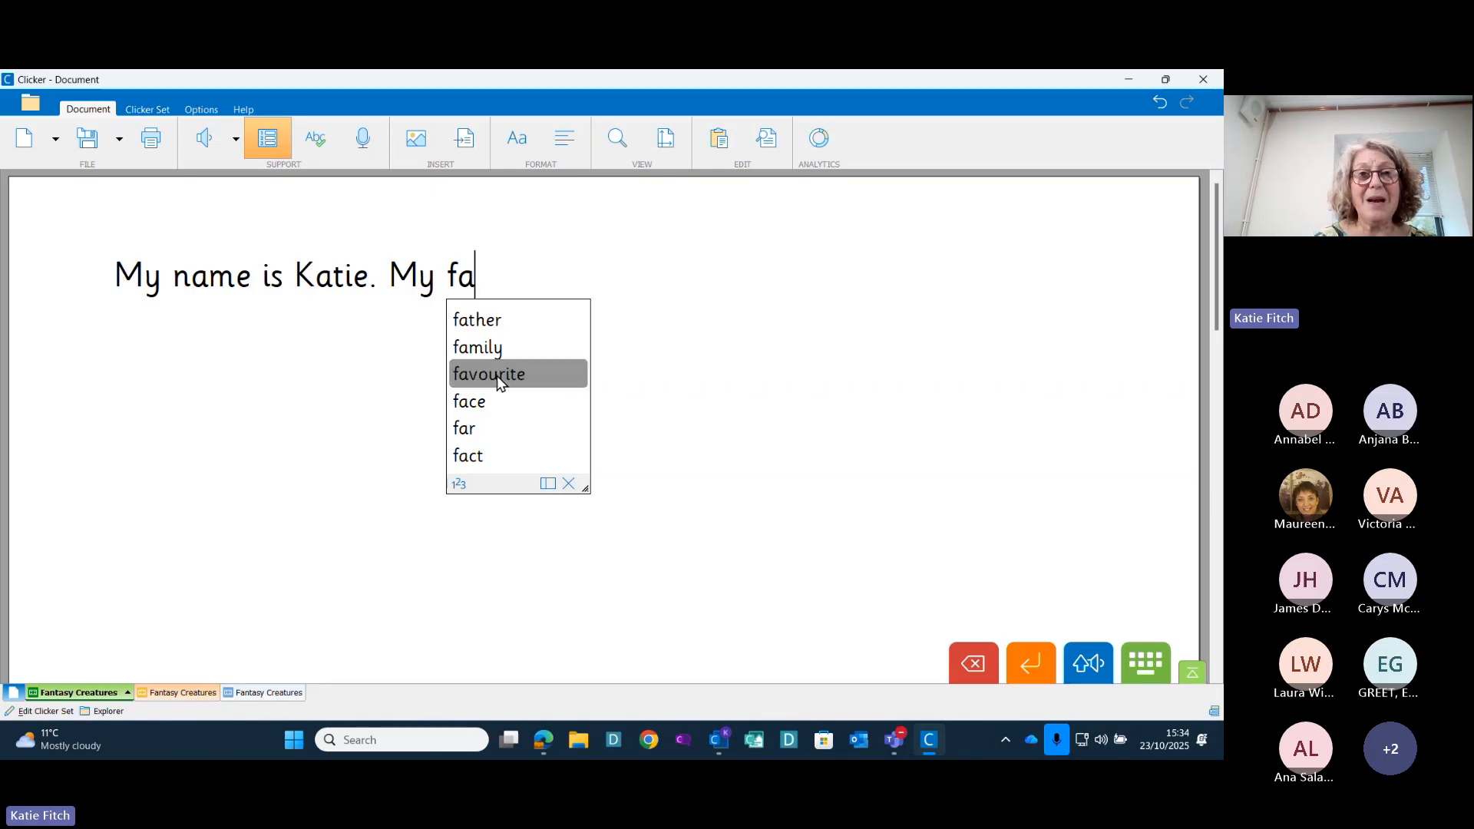
Complete the sentence with the predicted words "sport is football" and a full stop, and close the word predictor
type("sp")
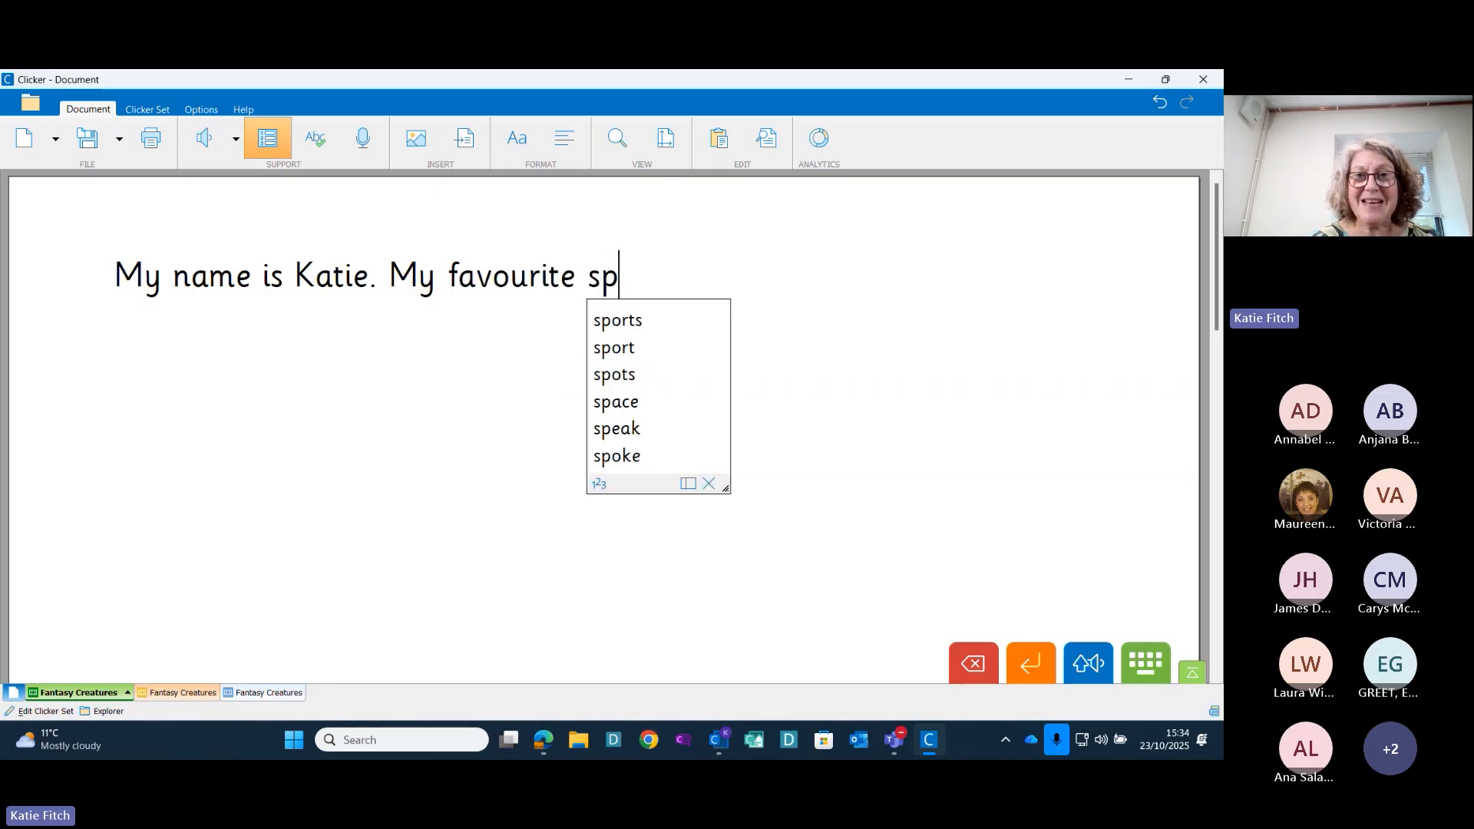
left_click(616, 347)
type("i")
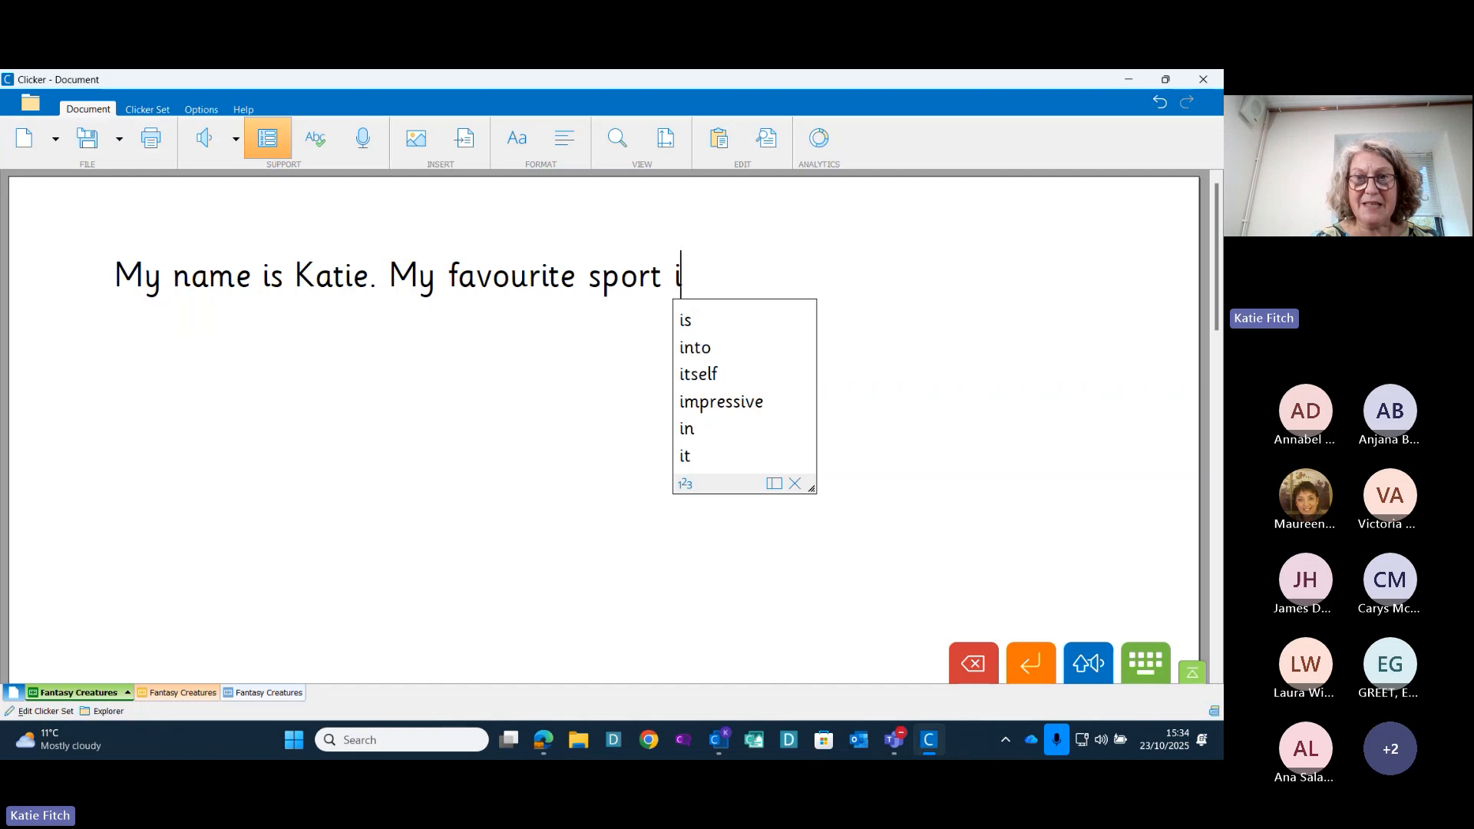
left_click(740, 323)
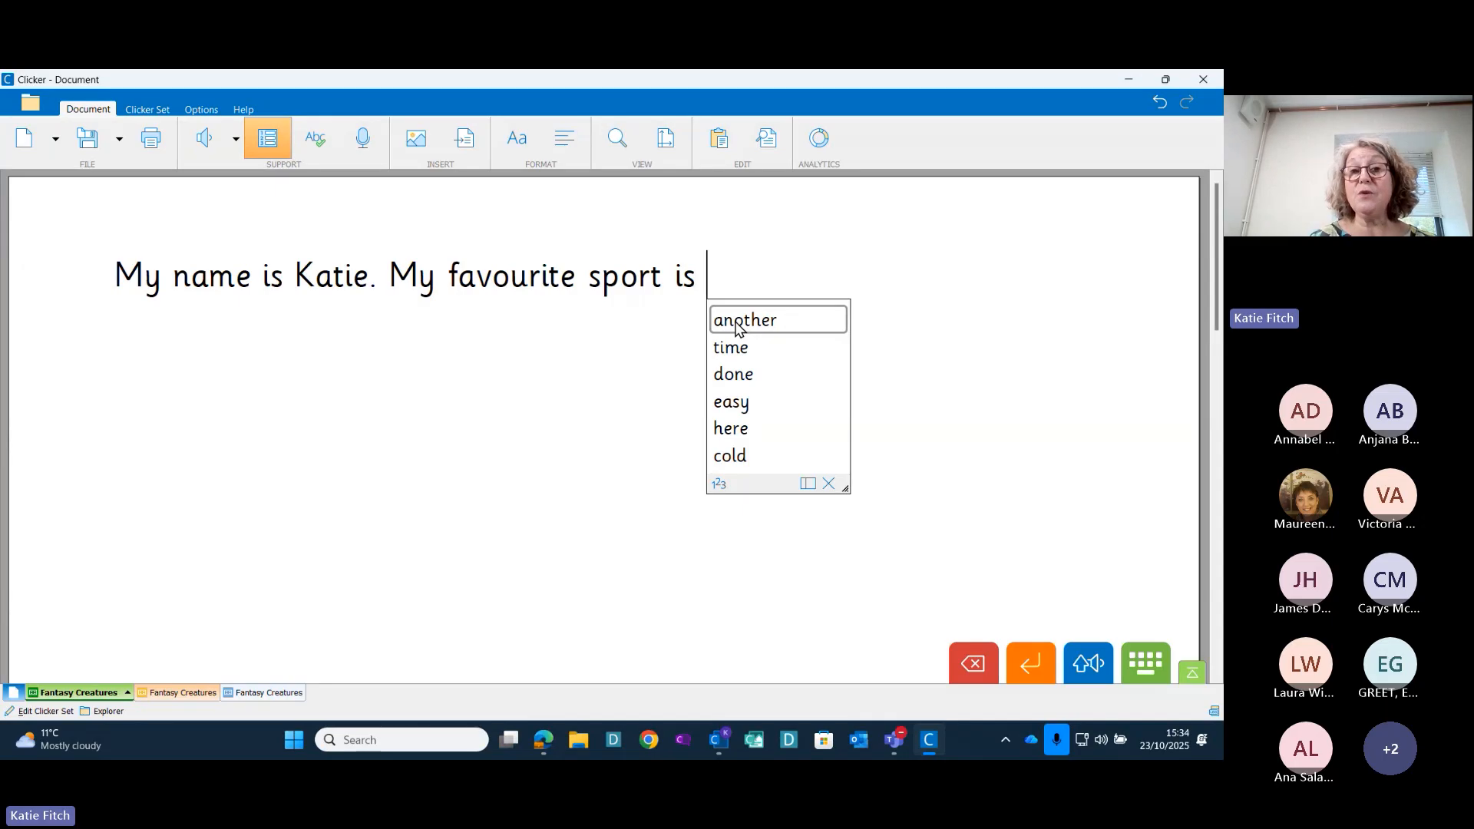
type("f")
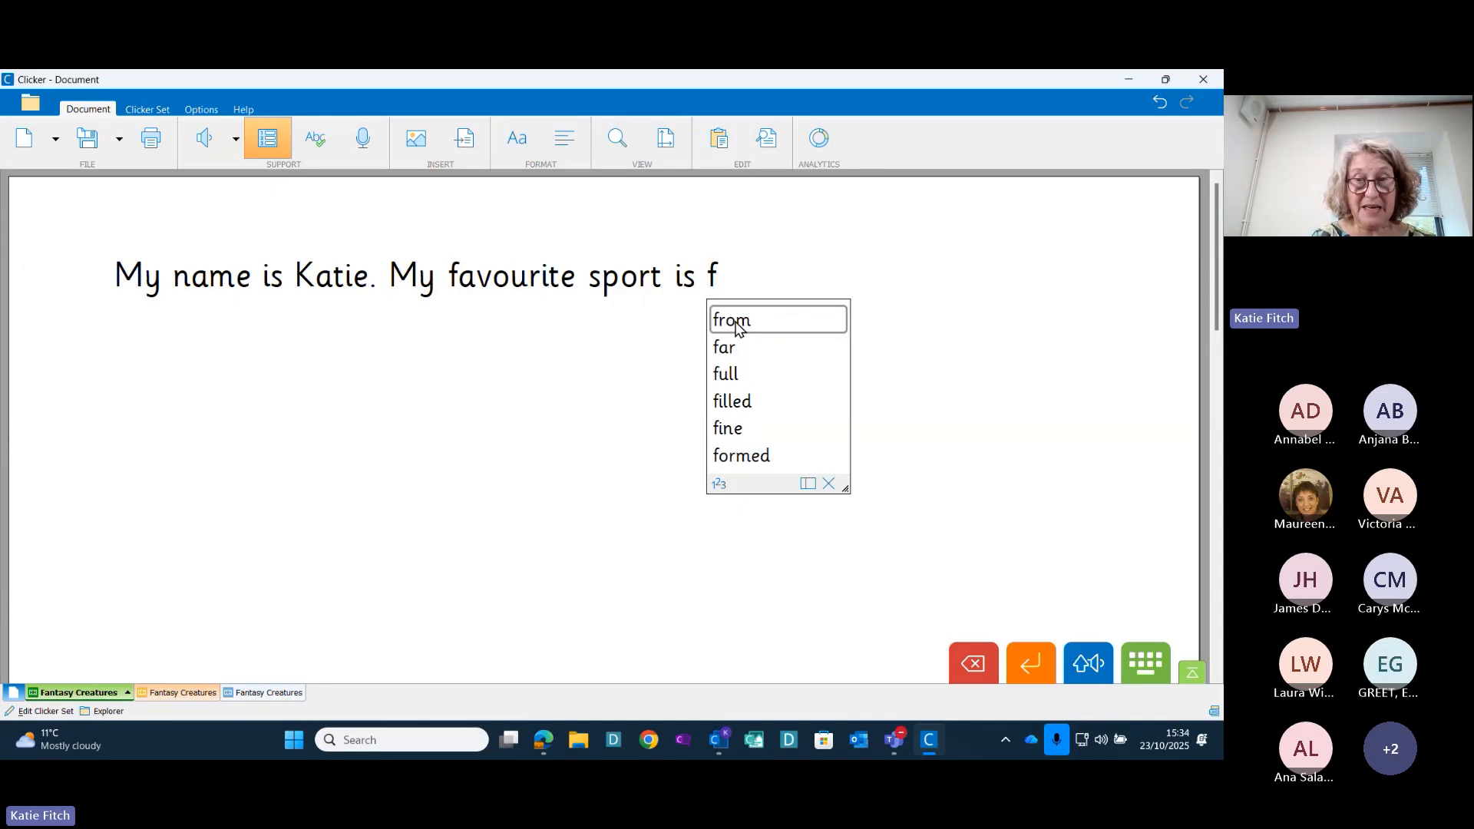
type("ut")
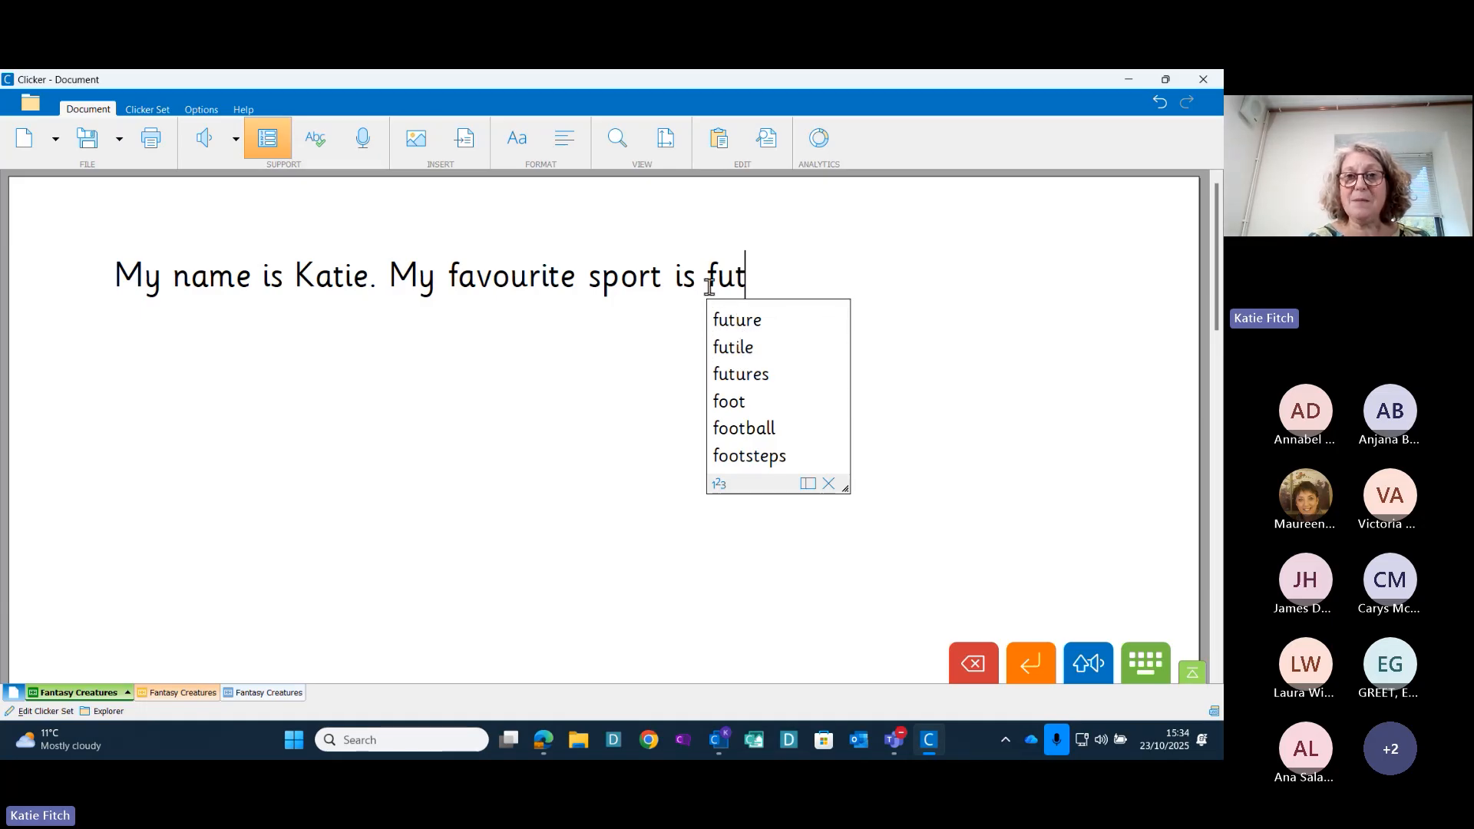
left_click(744, 428)
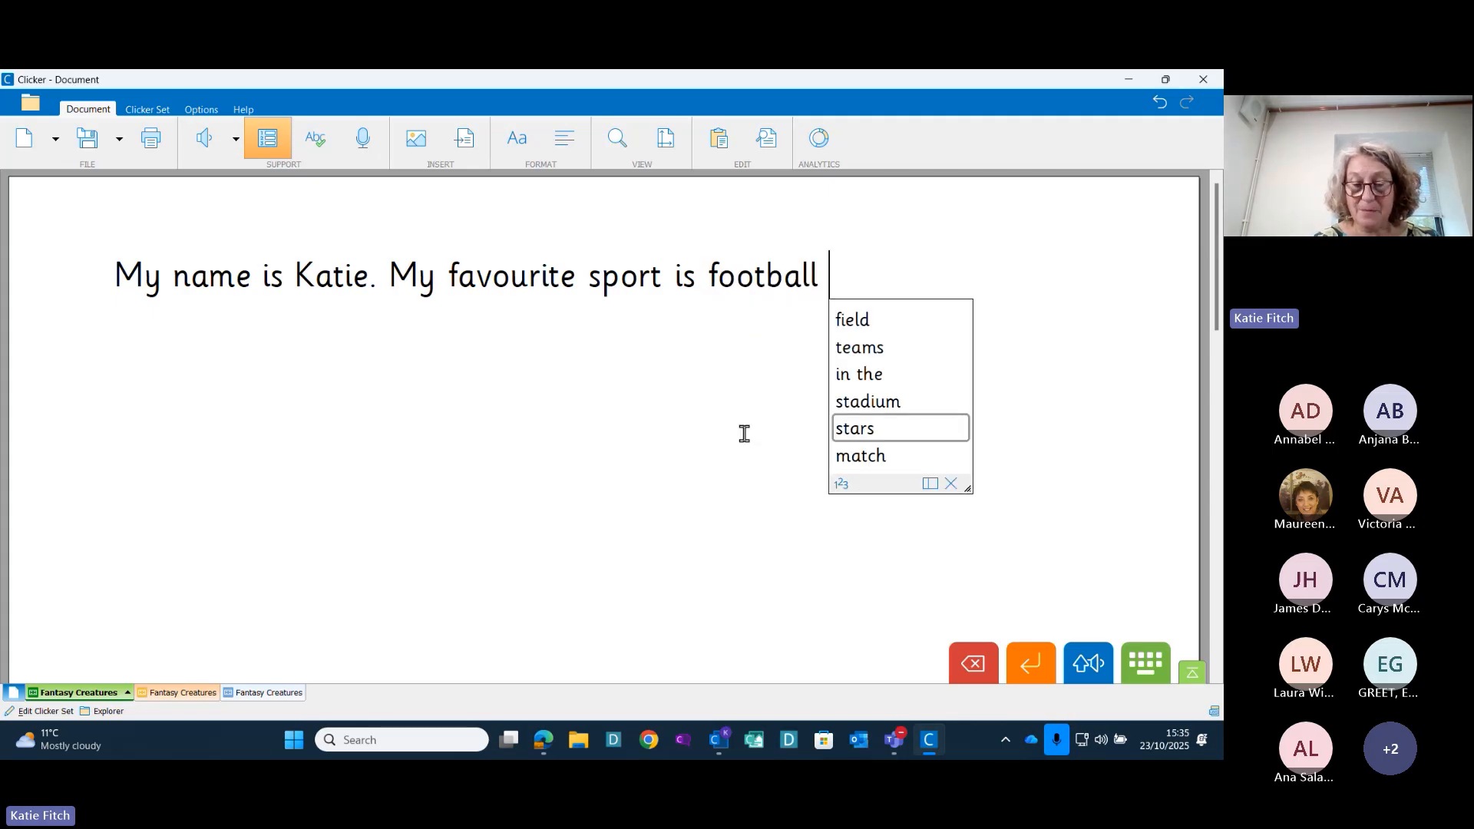
type(".")
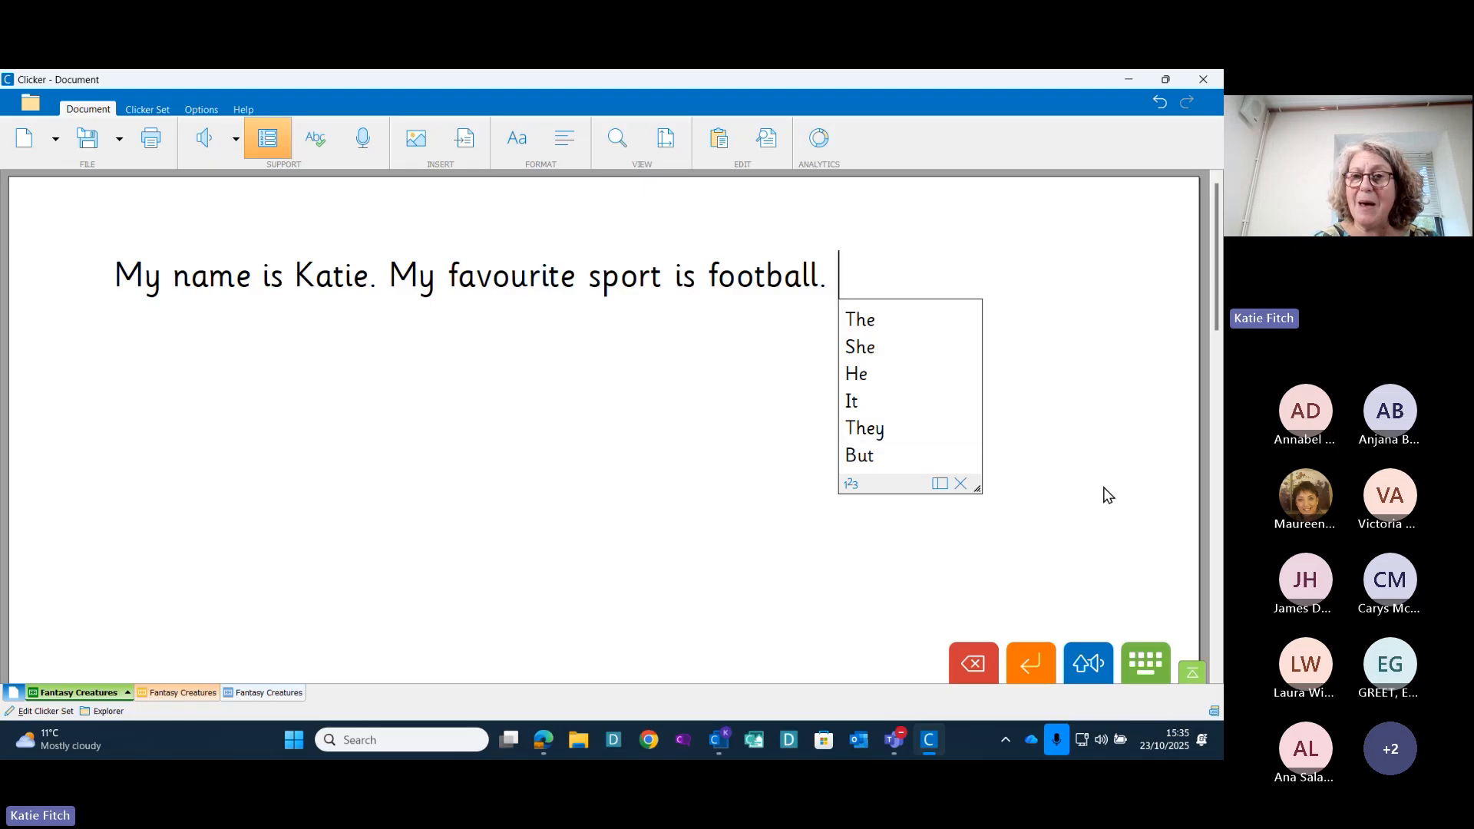
left_click(961, 484)
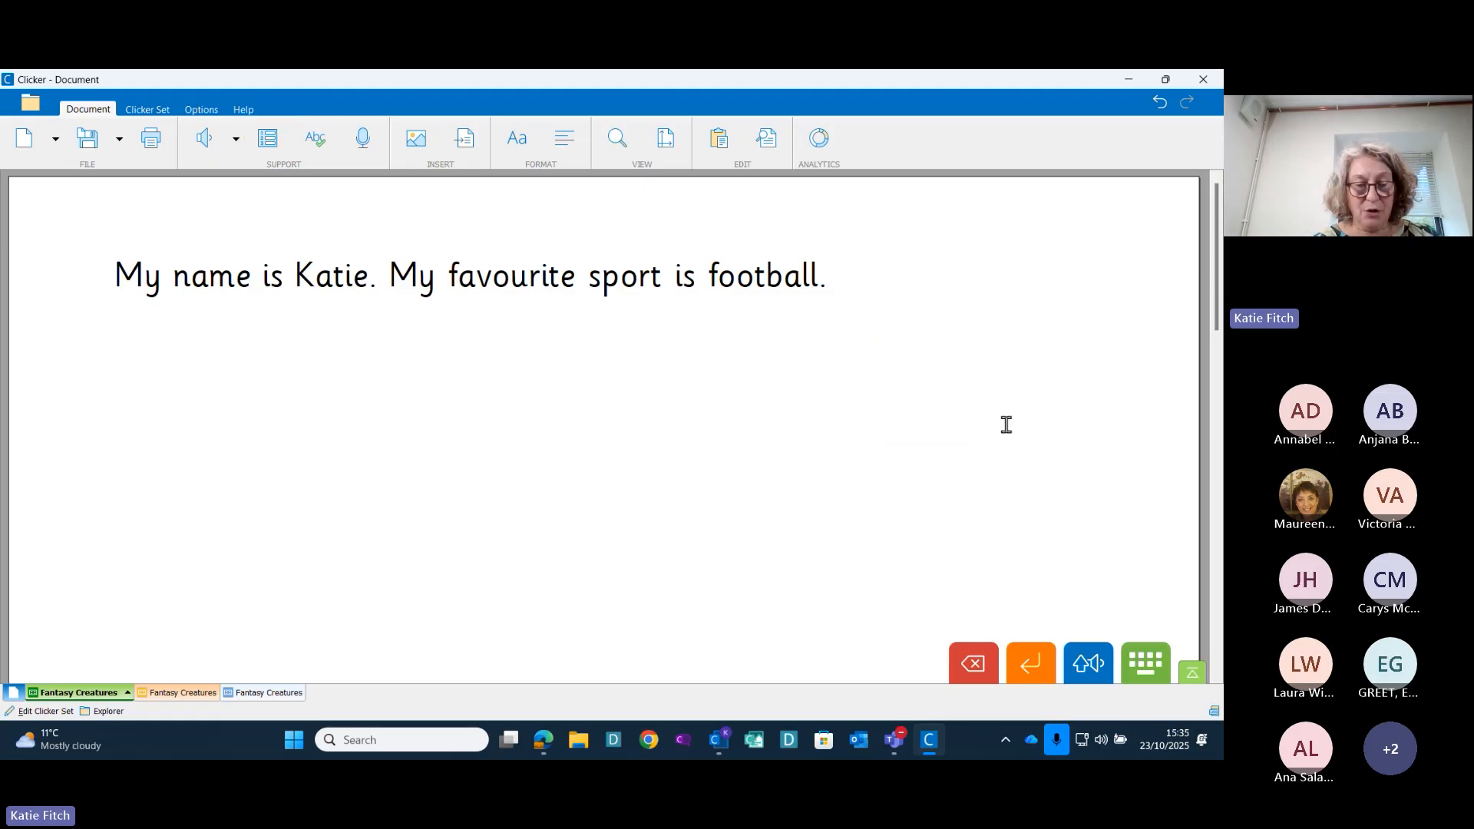
Add the sentence "I lyk playing outside." and replace the misspelt "lyk" with the spelling suggestion "like"
type("I ")
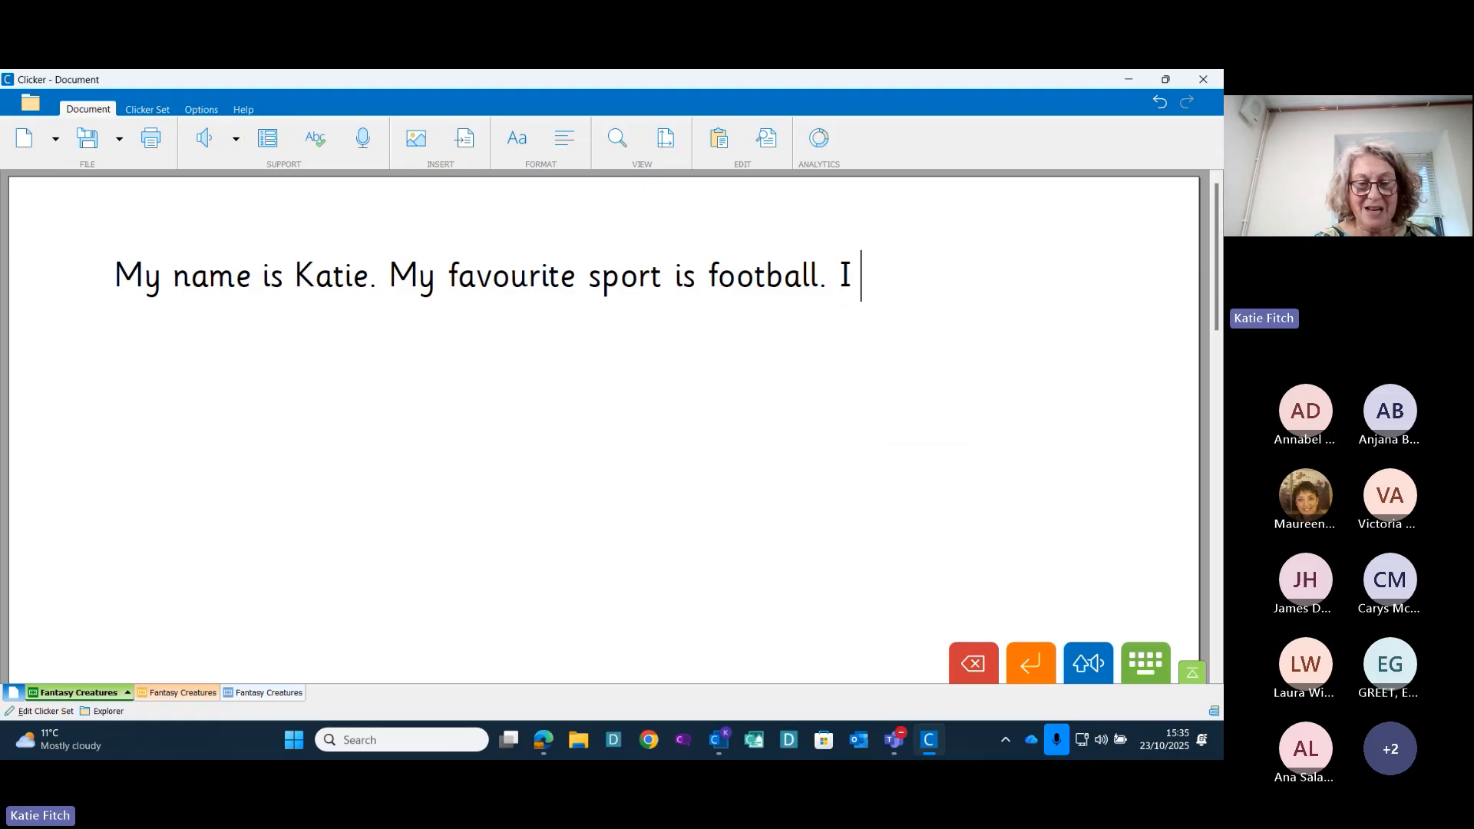
type("lyk pla")
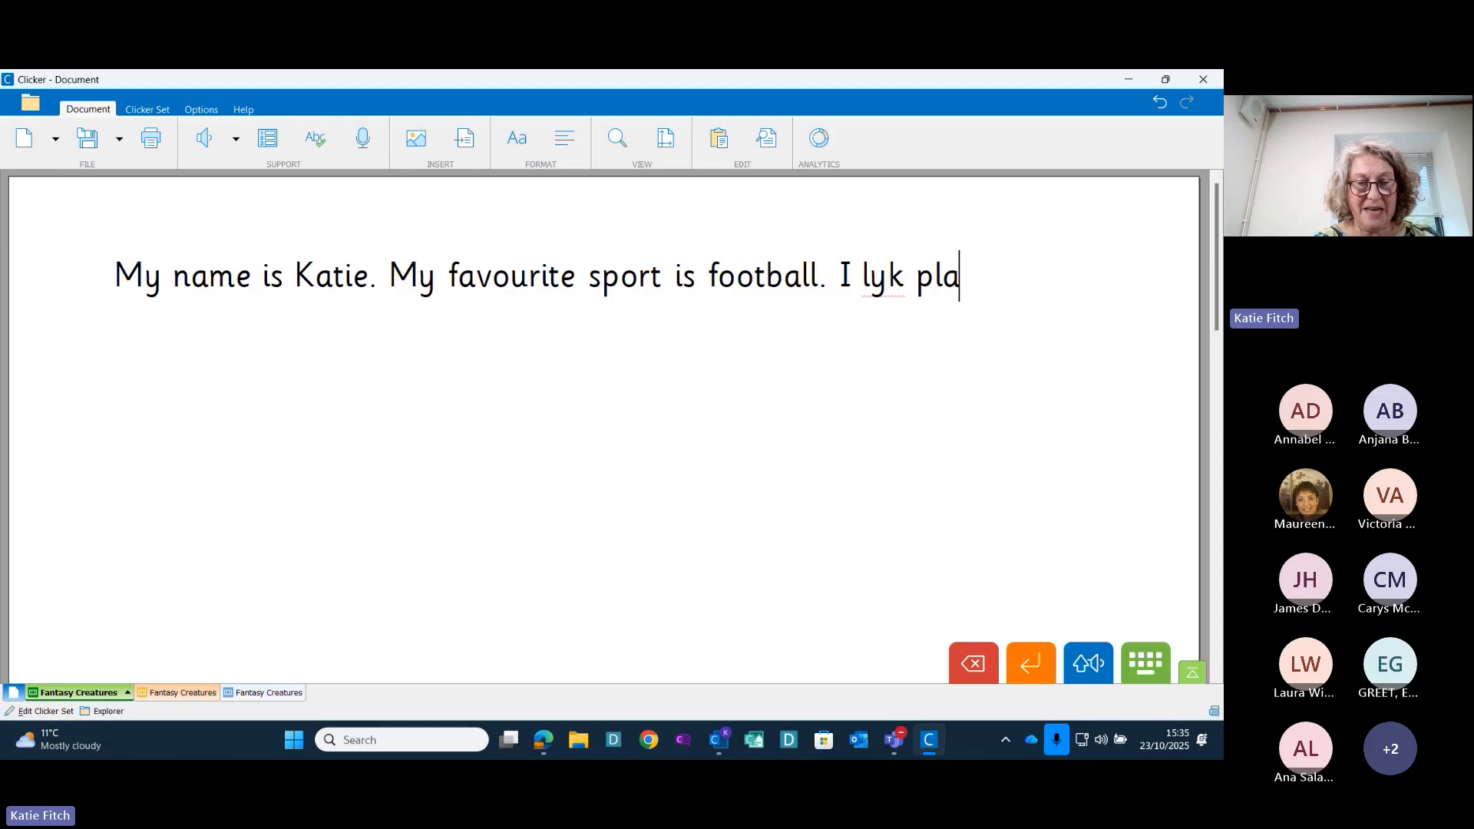
type("ying outside")
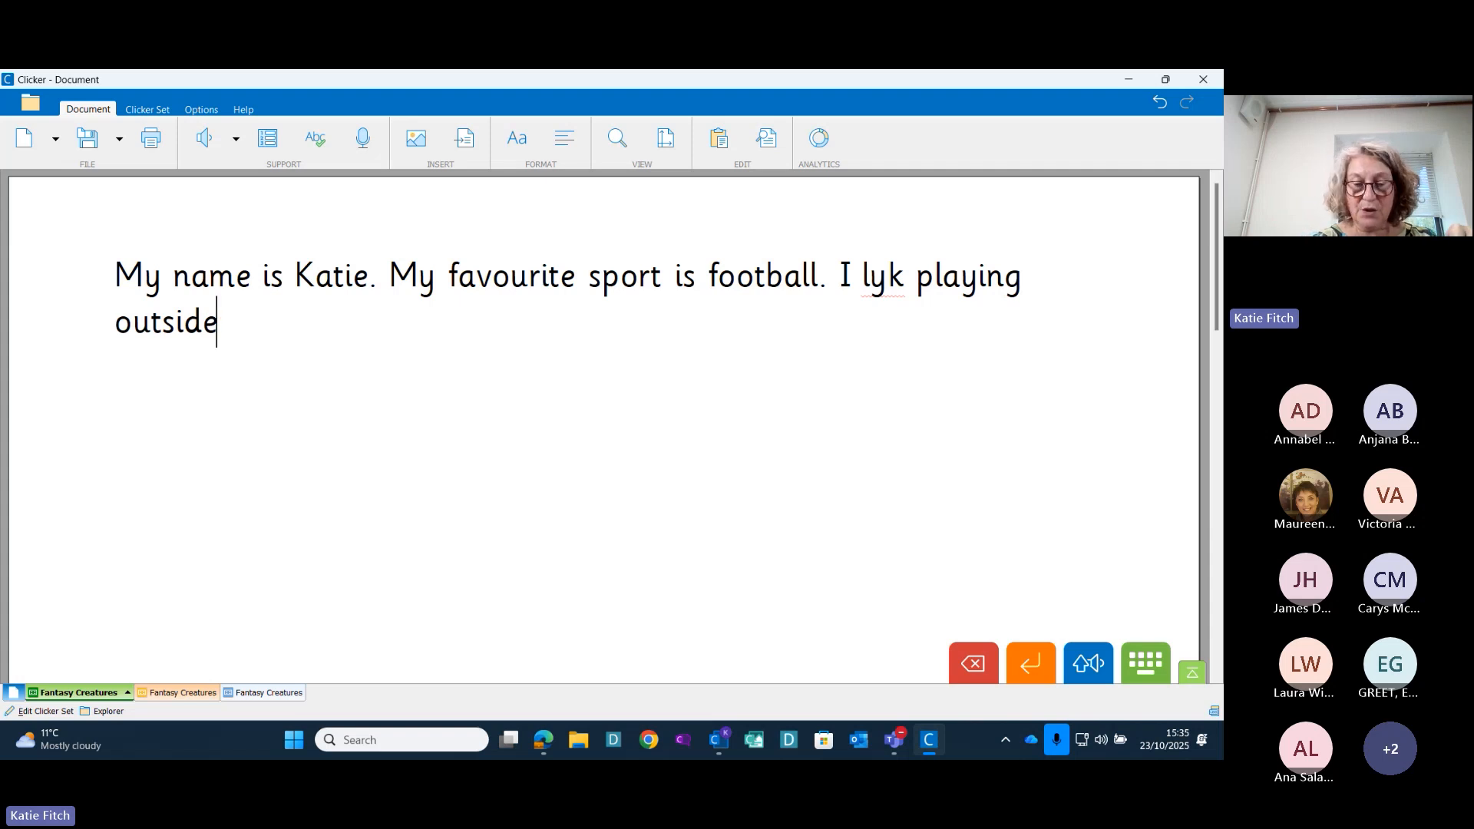
type(".")
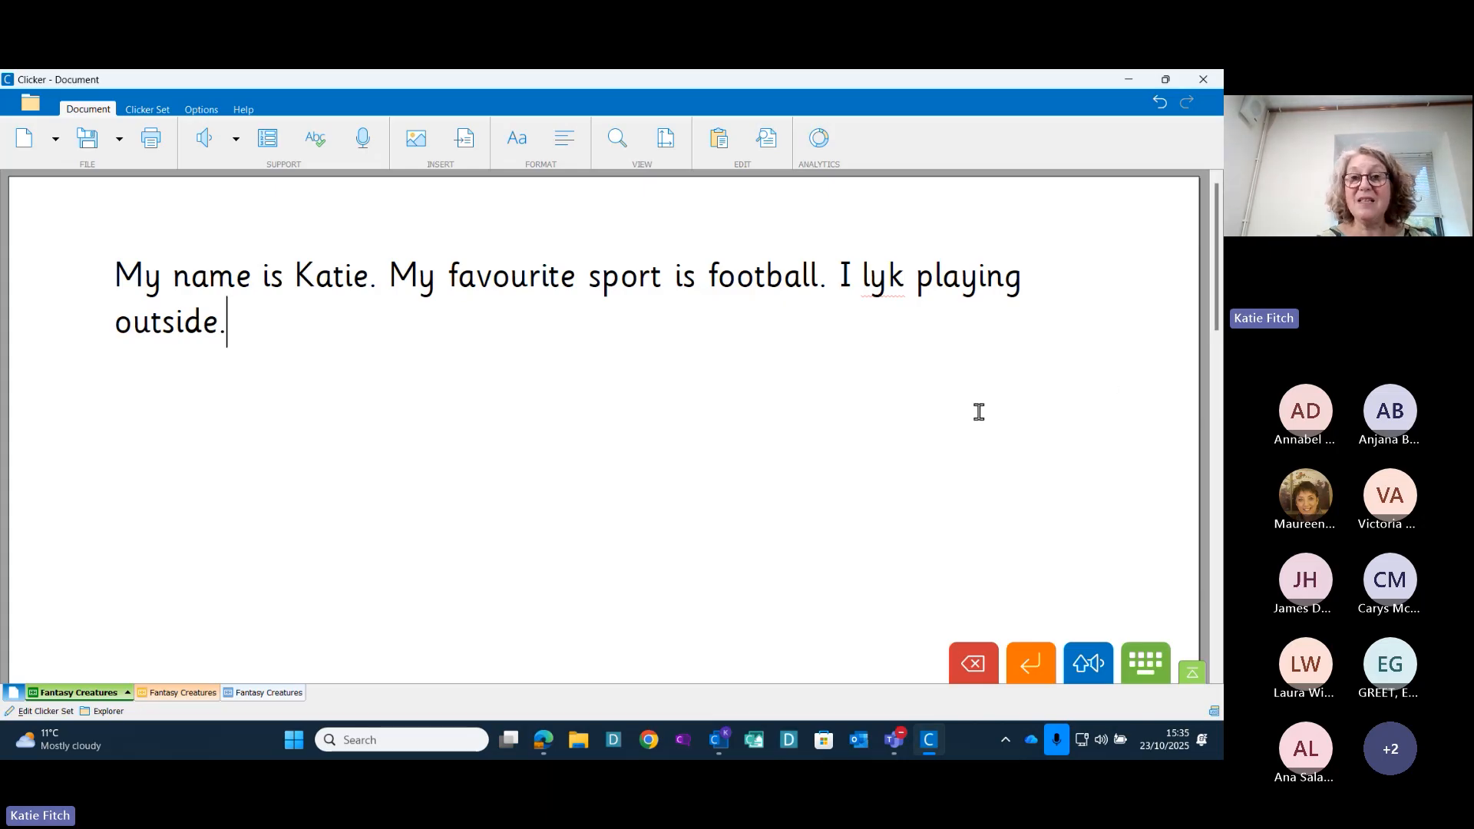
left_click(879, 275)
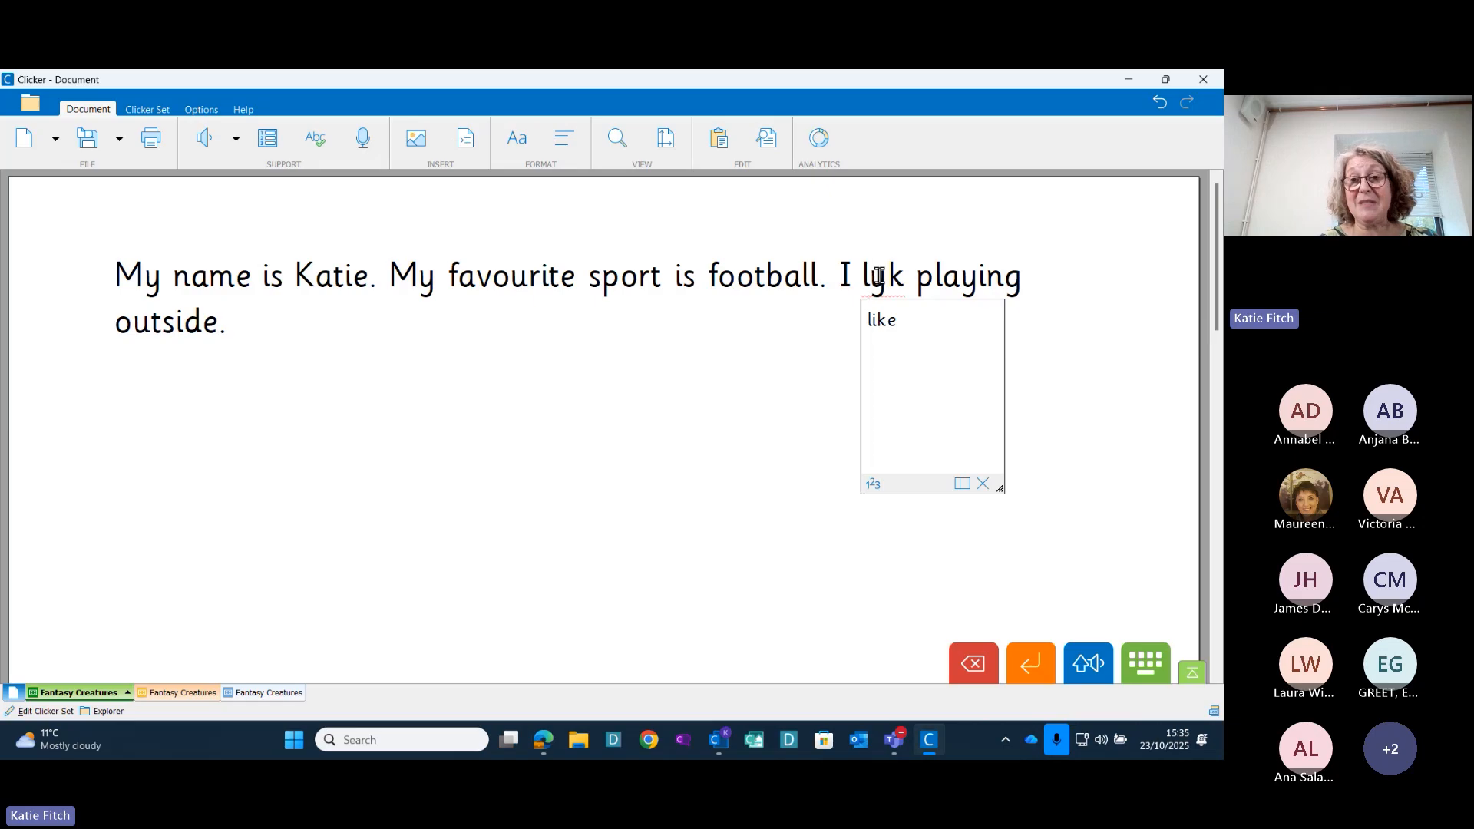
left_click(891, 326)
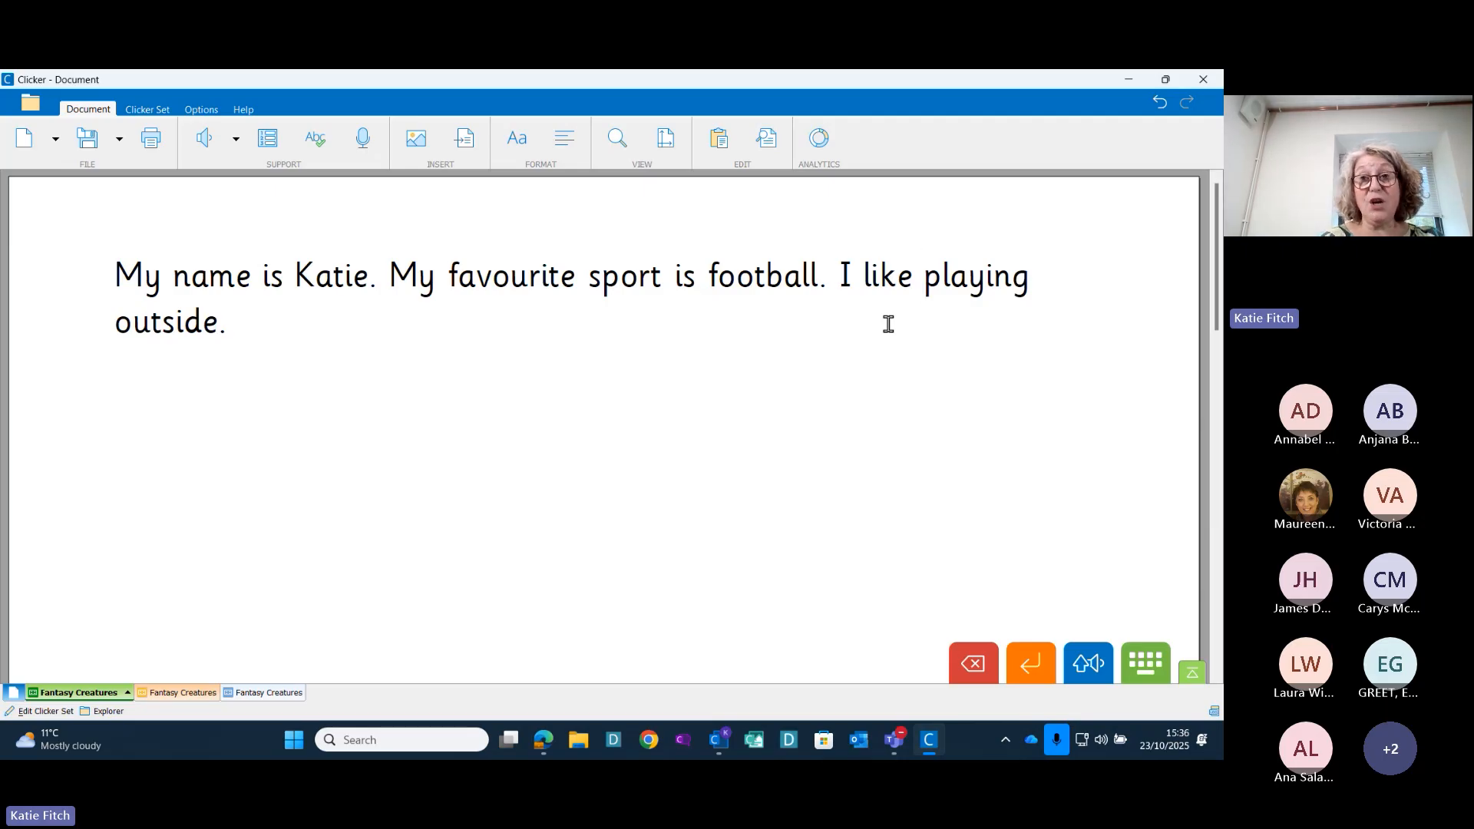
Record a short voice note with the Sound Recorder and attach it to the paragraph
left_click(362, 152)
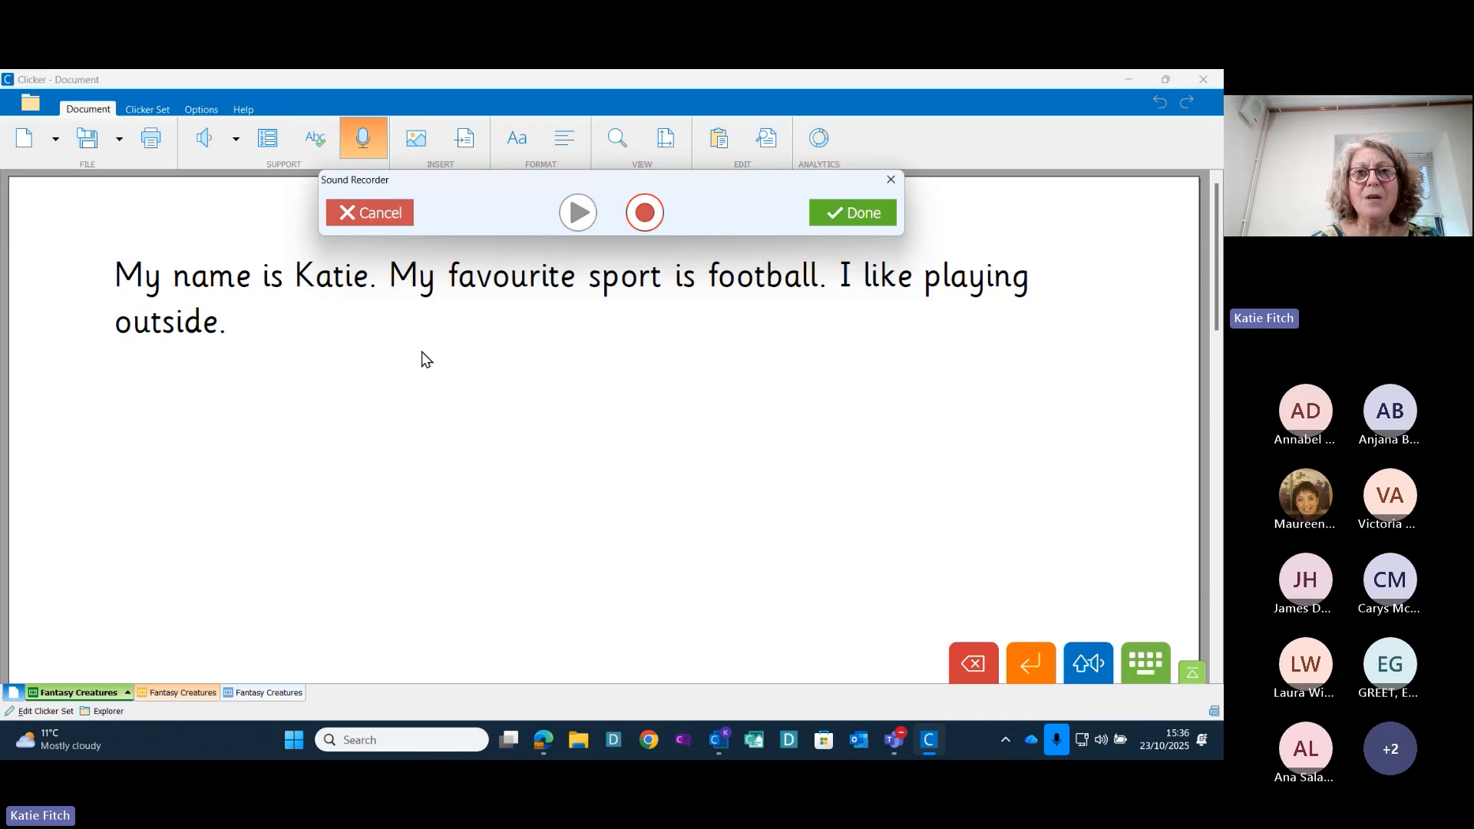
left_click(891, 179)
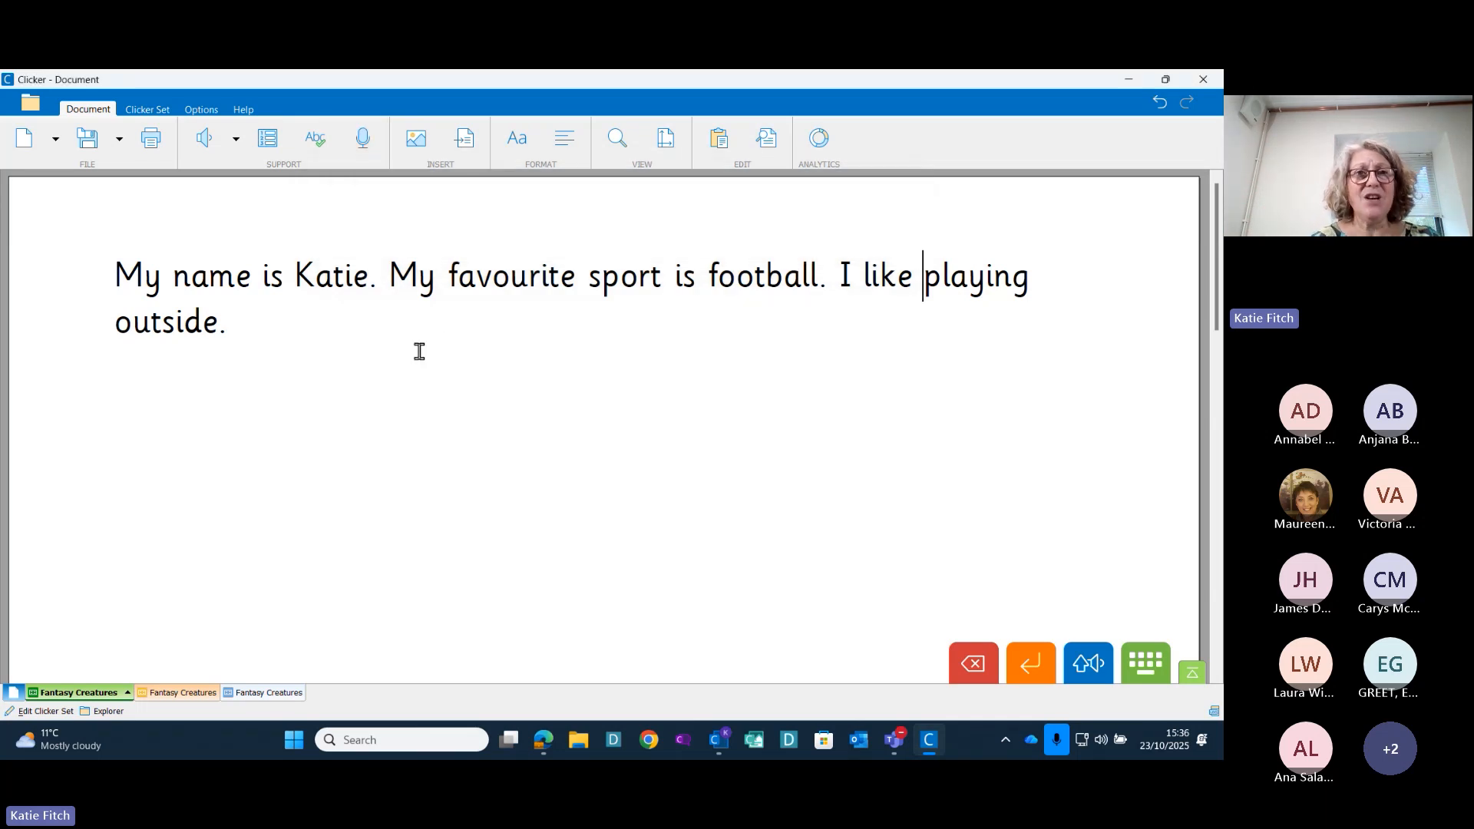
left_click(364, 144)
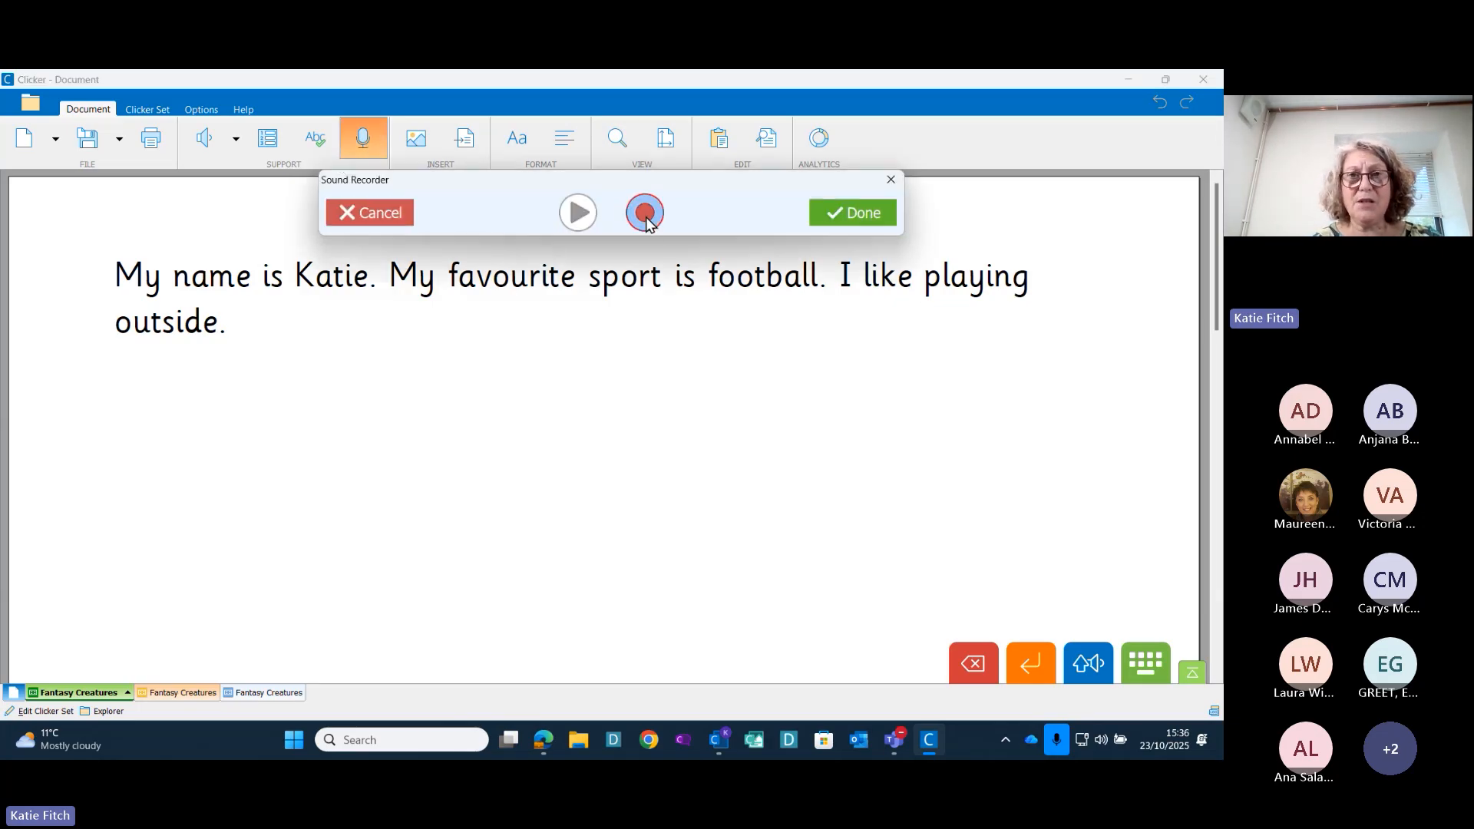
left_click(645, 217)
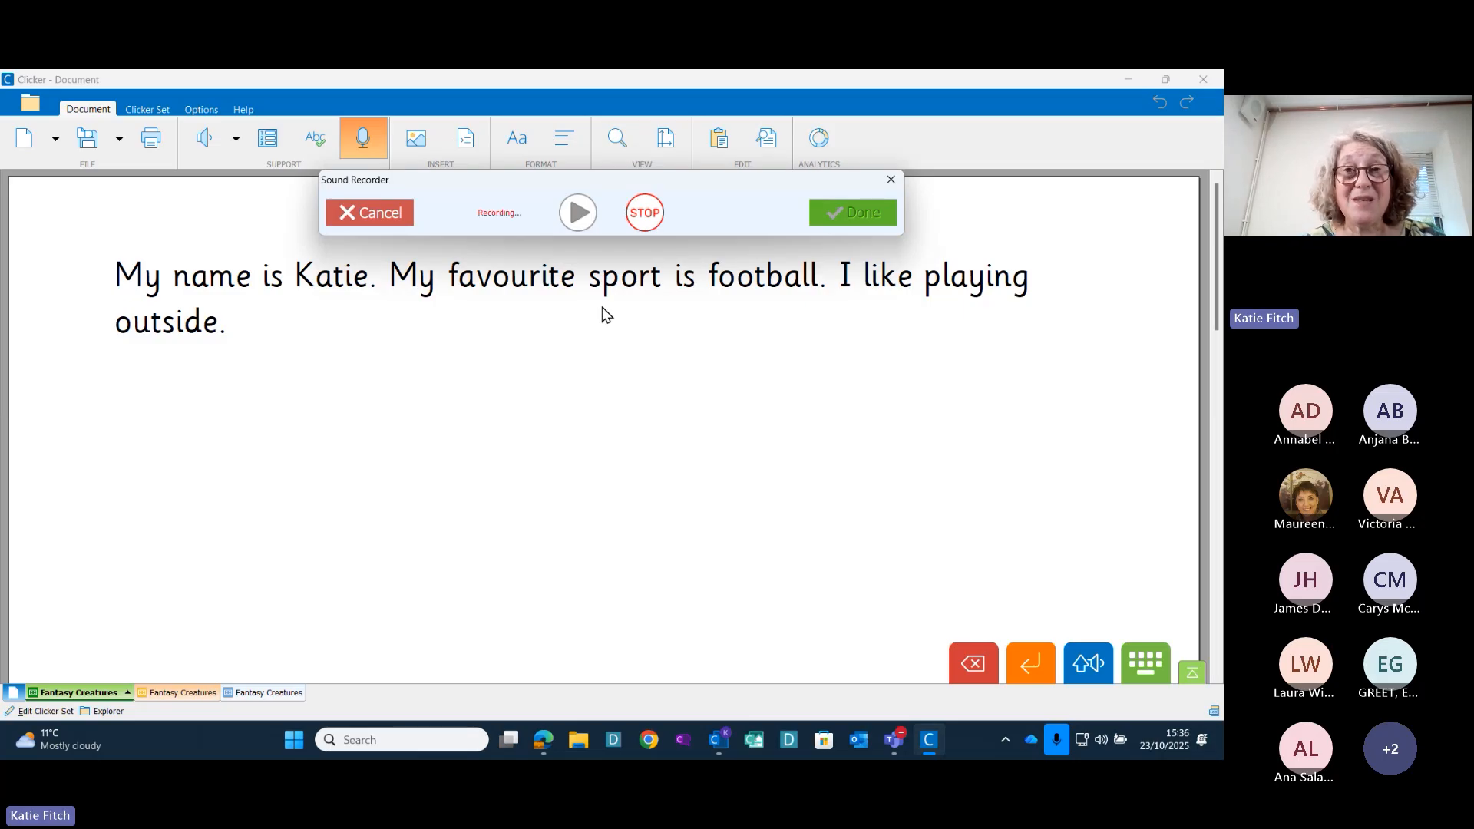
left_click(645, 214)
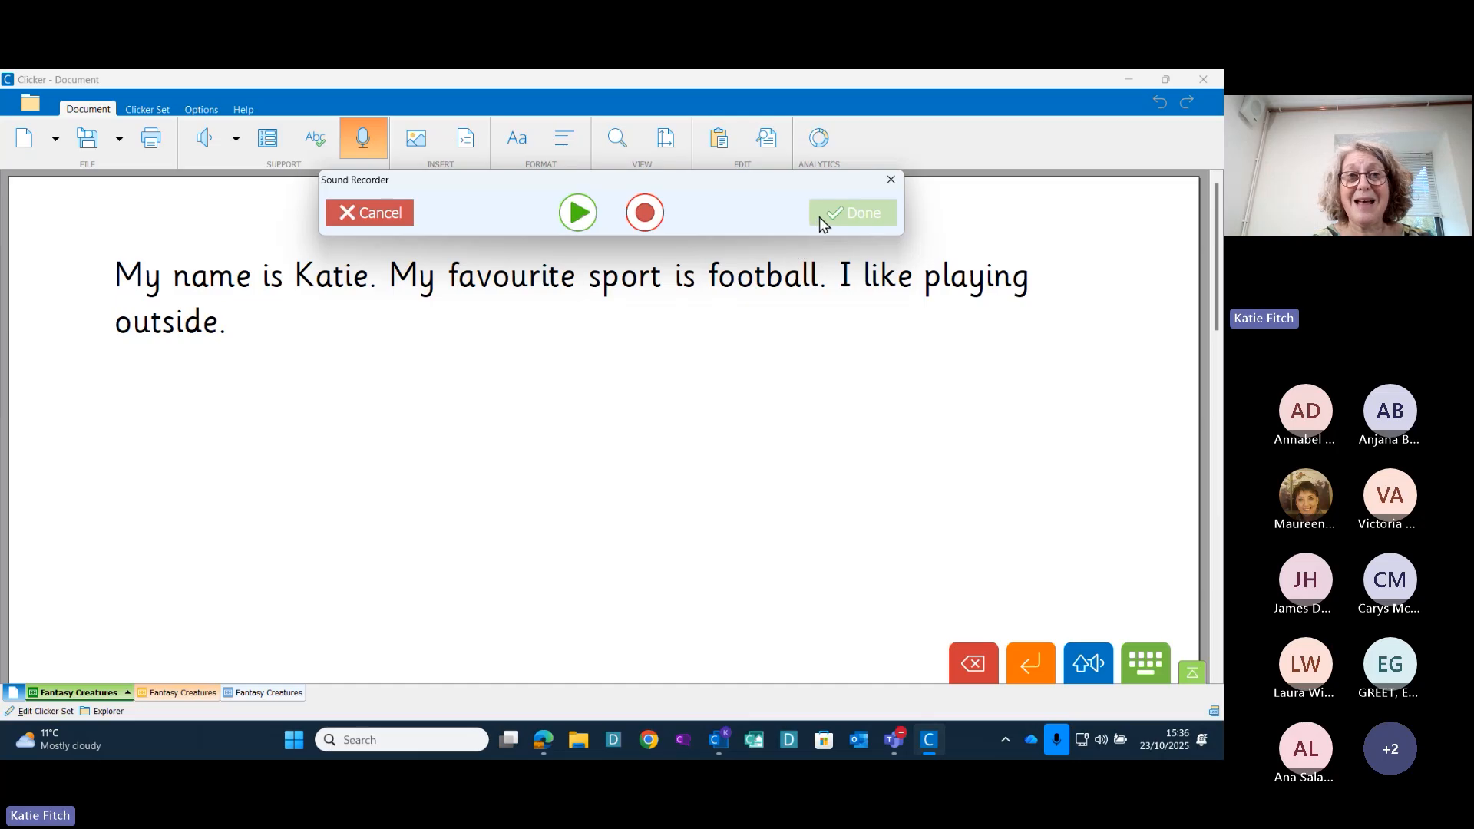
left_click(850, 213)
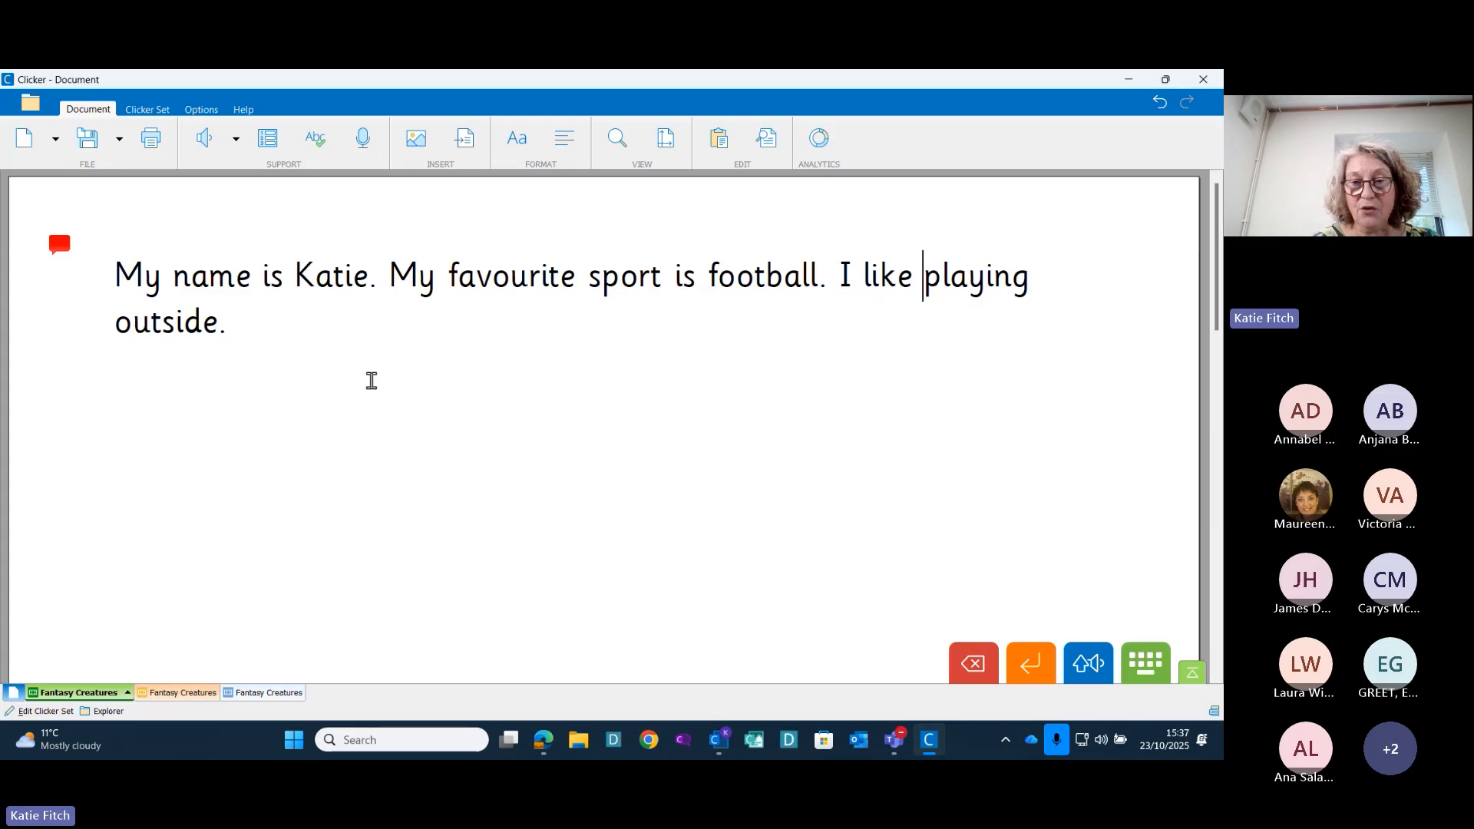
Switch to Clicker Writer, turn on word prediction and listen to the suggested word "The" without inserting it
left_click(720, 741)
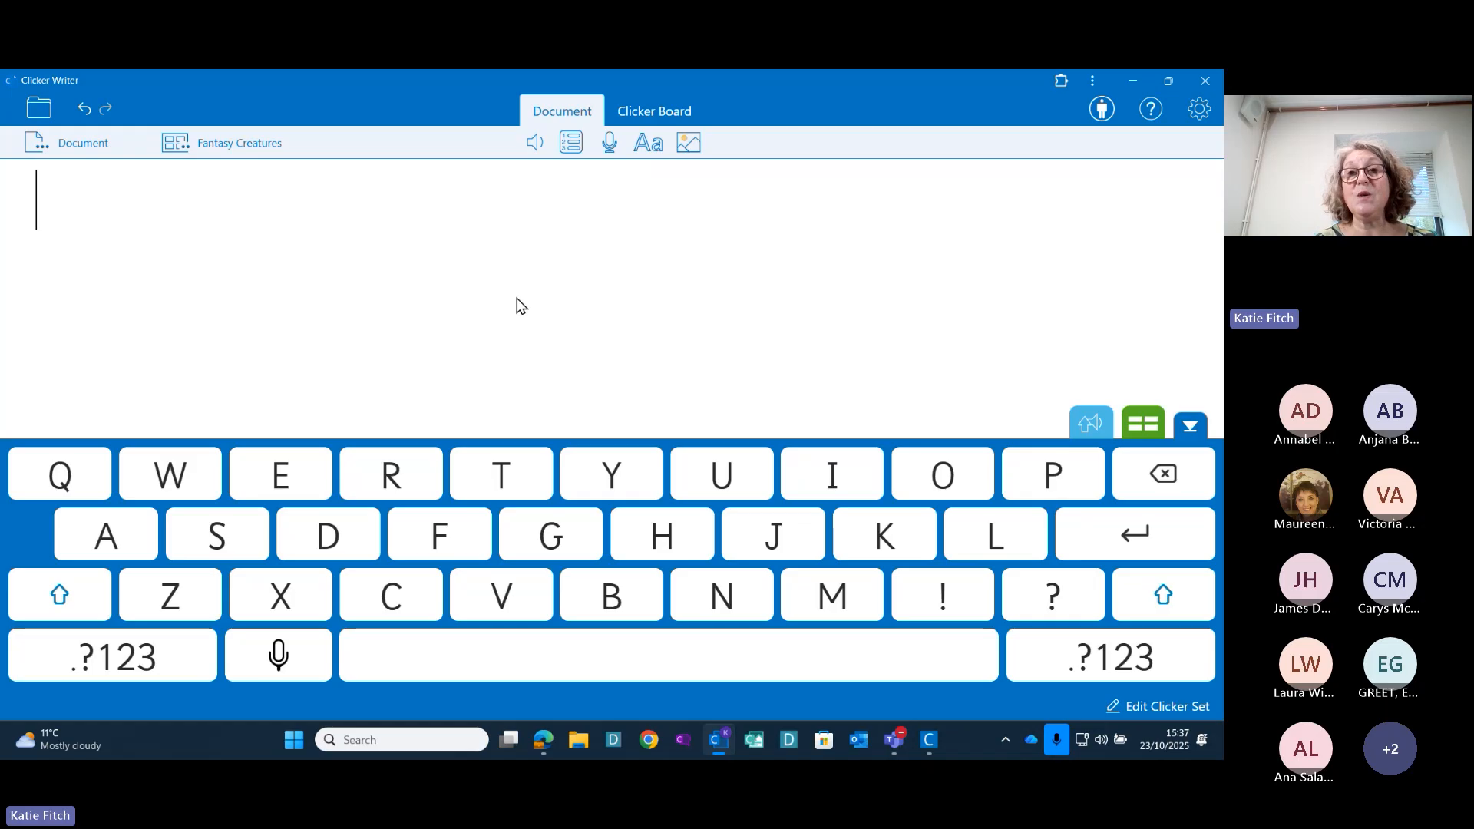
left_click(570, 142)
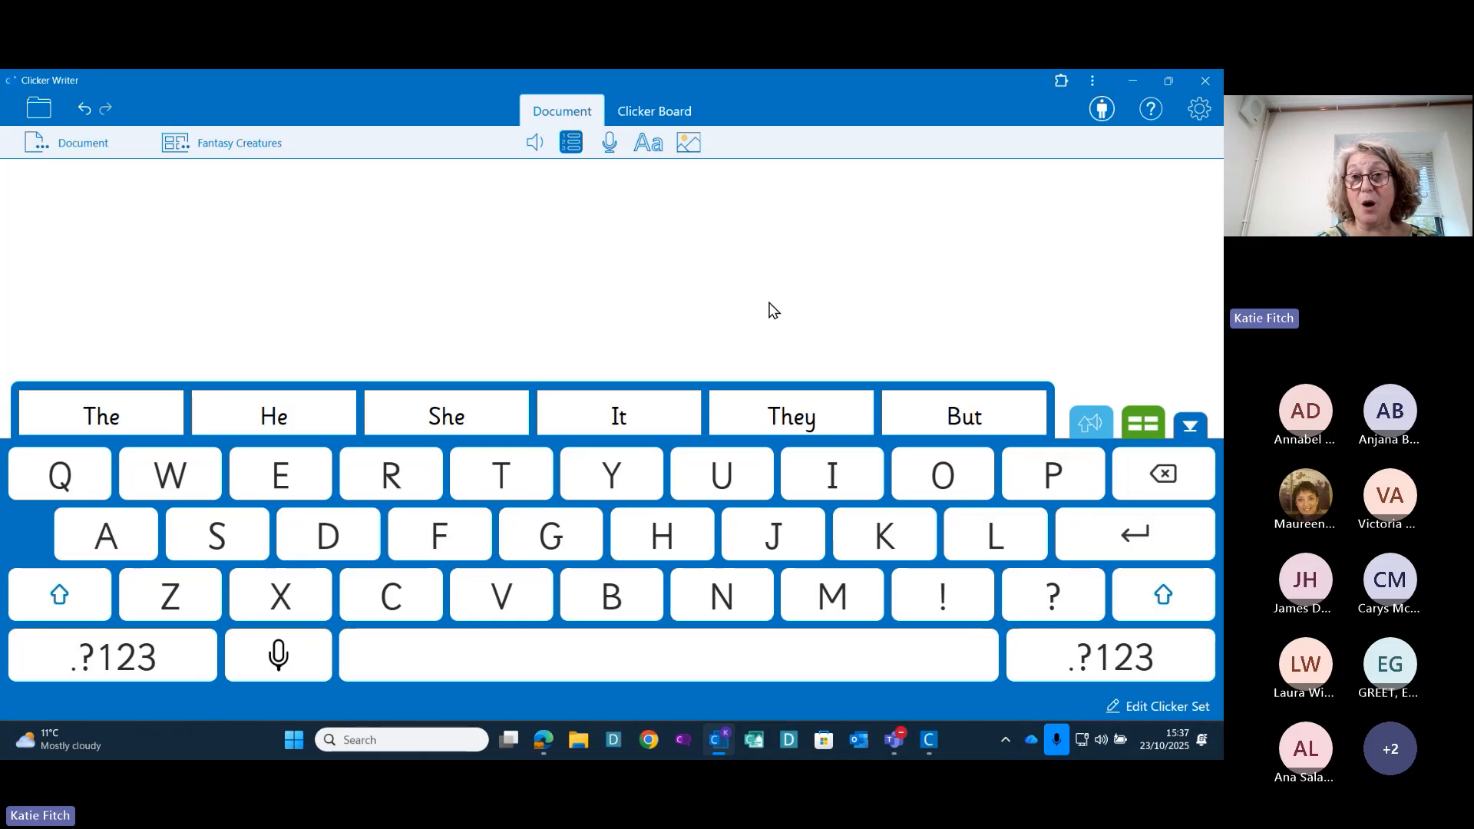
left_click(1094, 427)
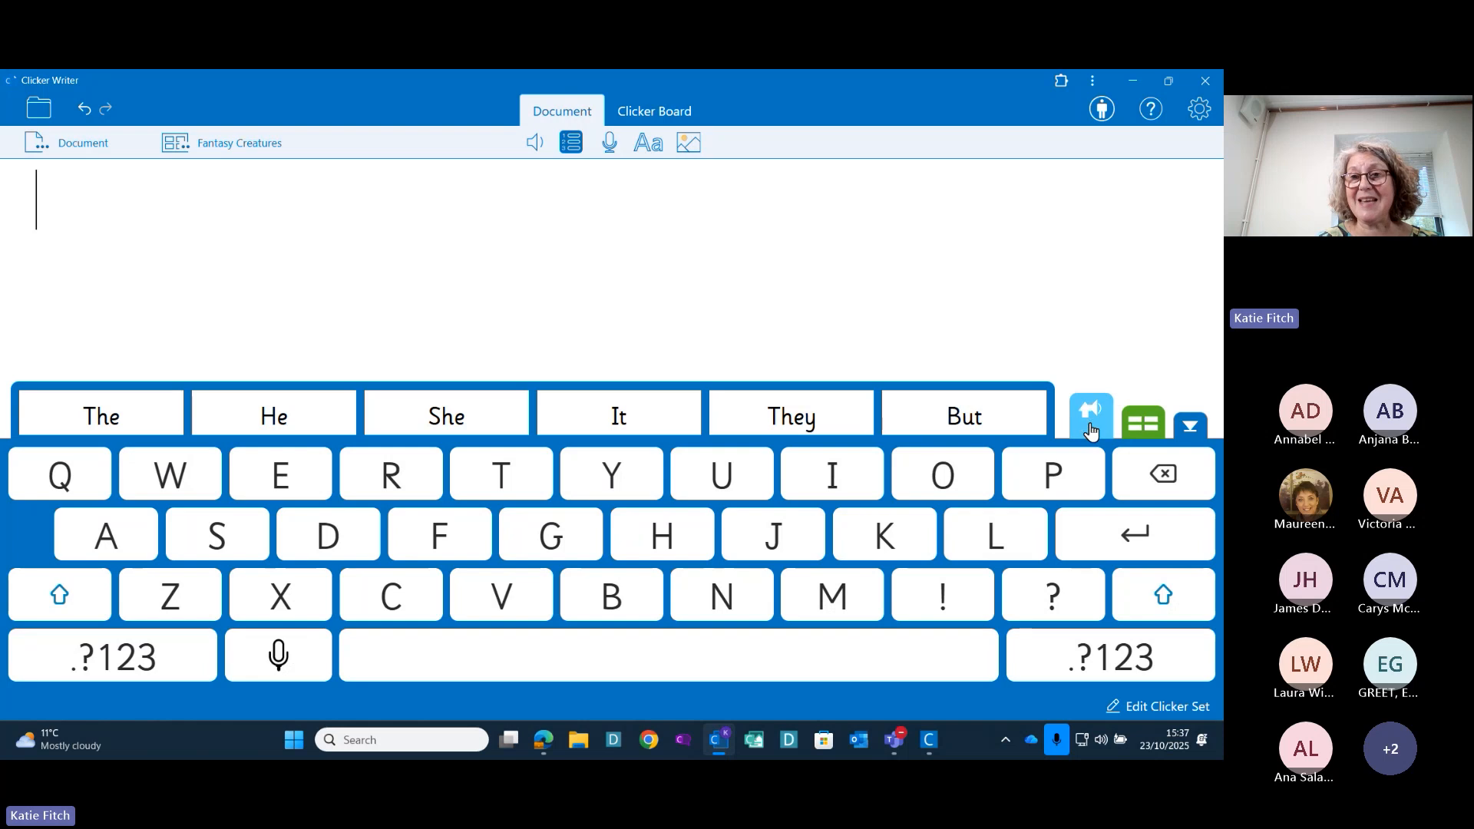
left_click(115, 425)
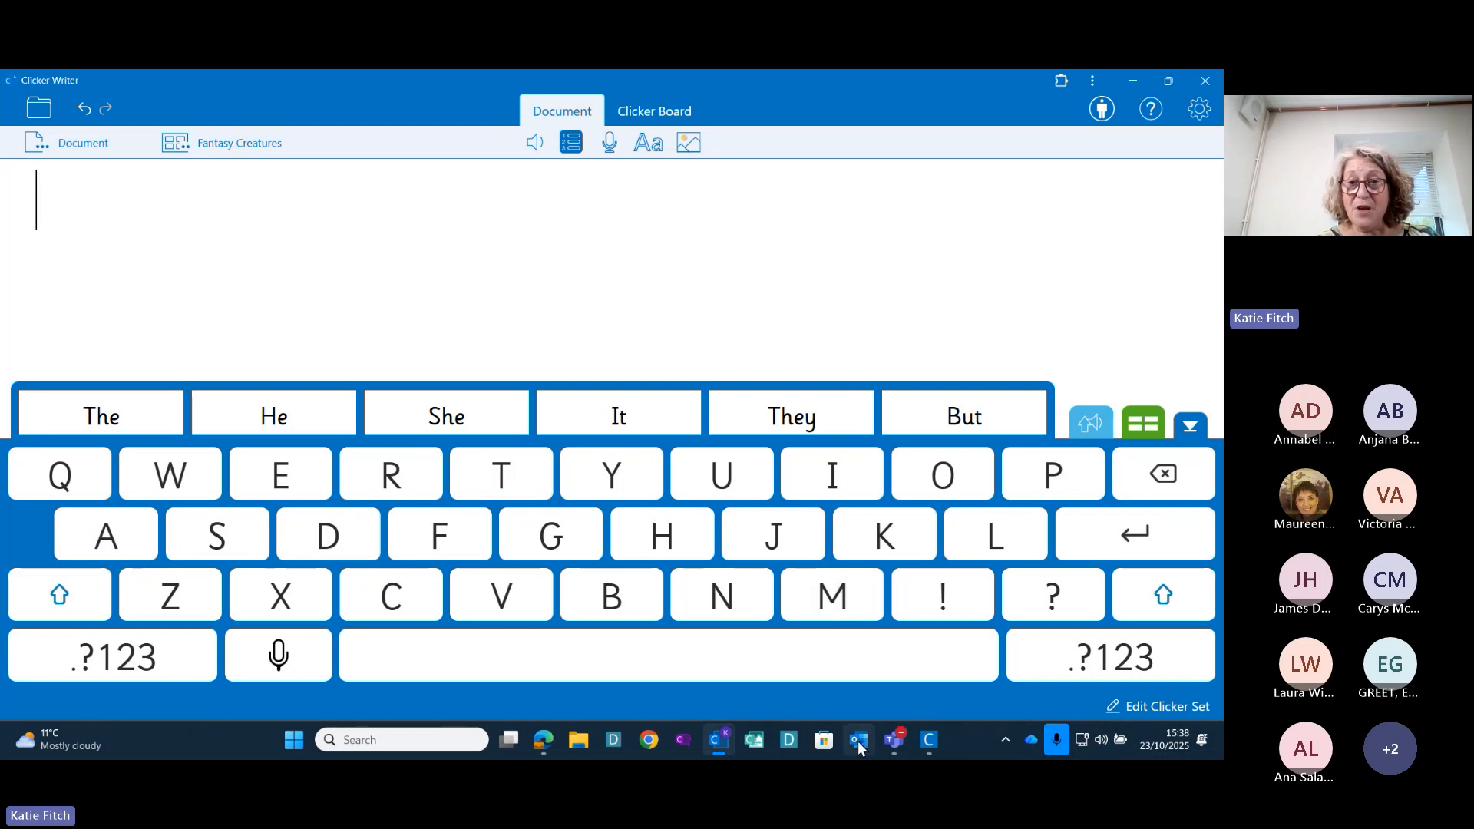
Switch back to the Clicker desktop document and open the LearningGrids resources in Clicker Explorer
left_click(930, 740)
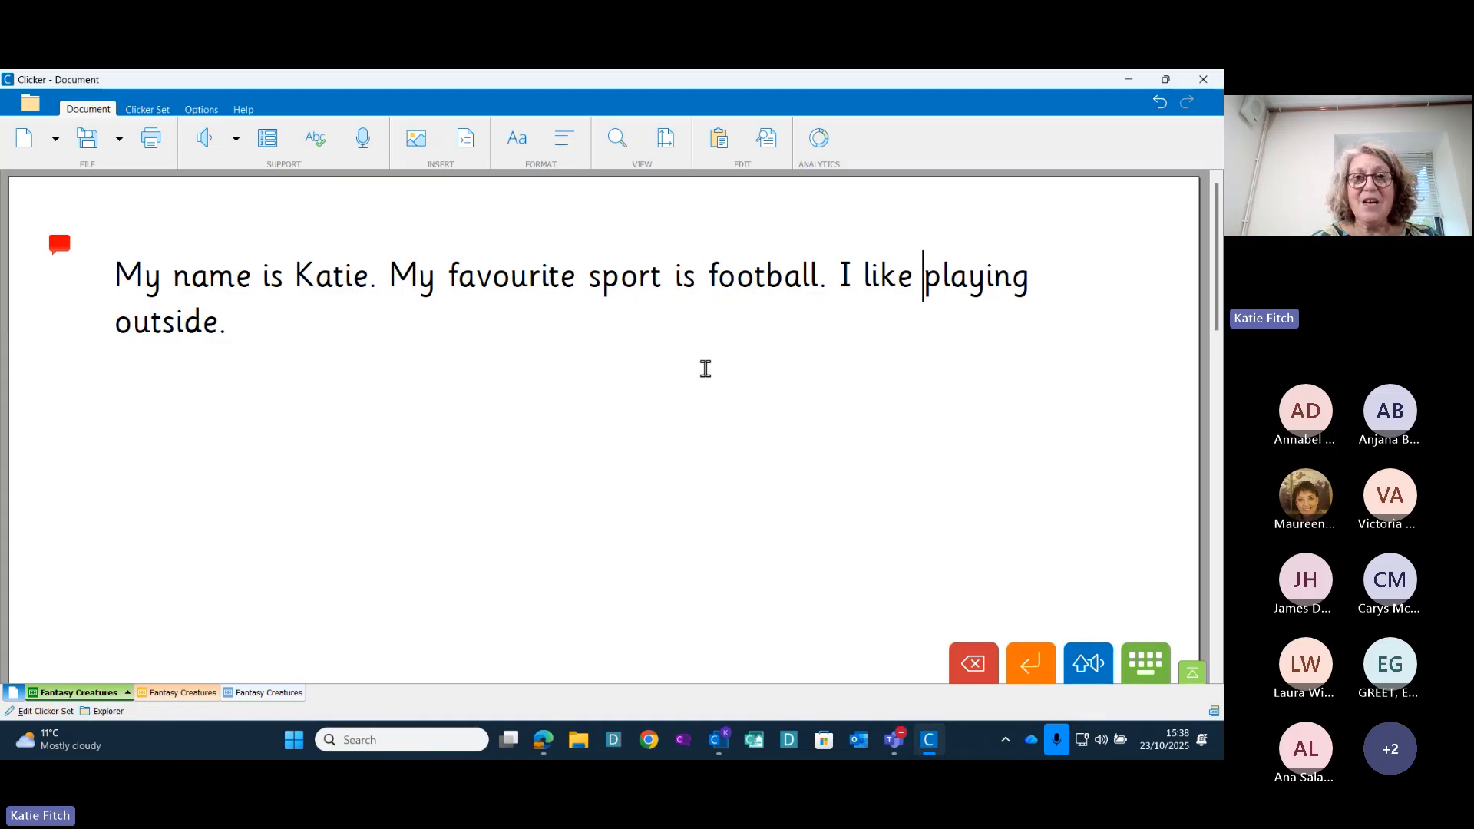
left_click(31, 104)
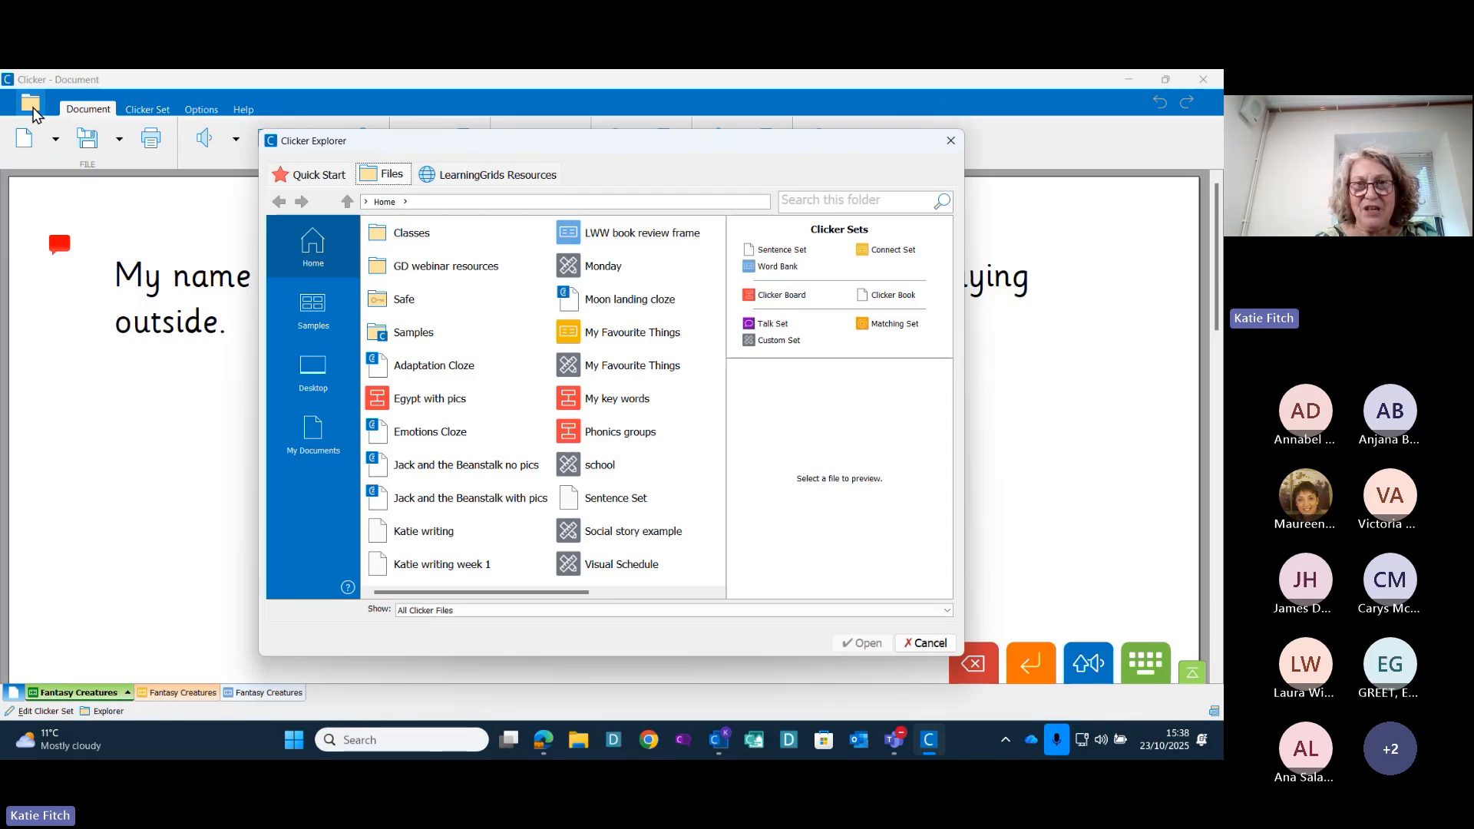
left_click(485, 178)
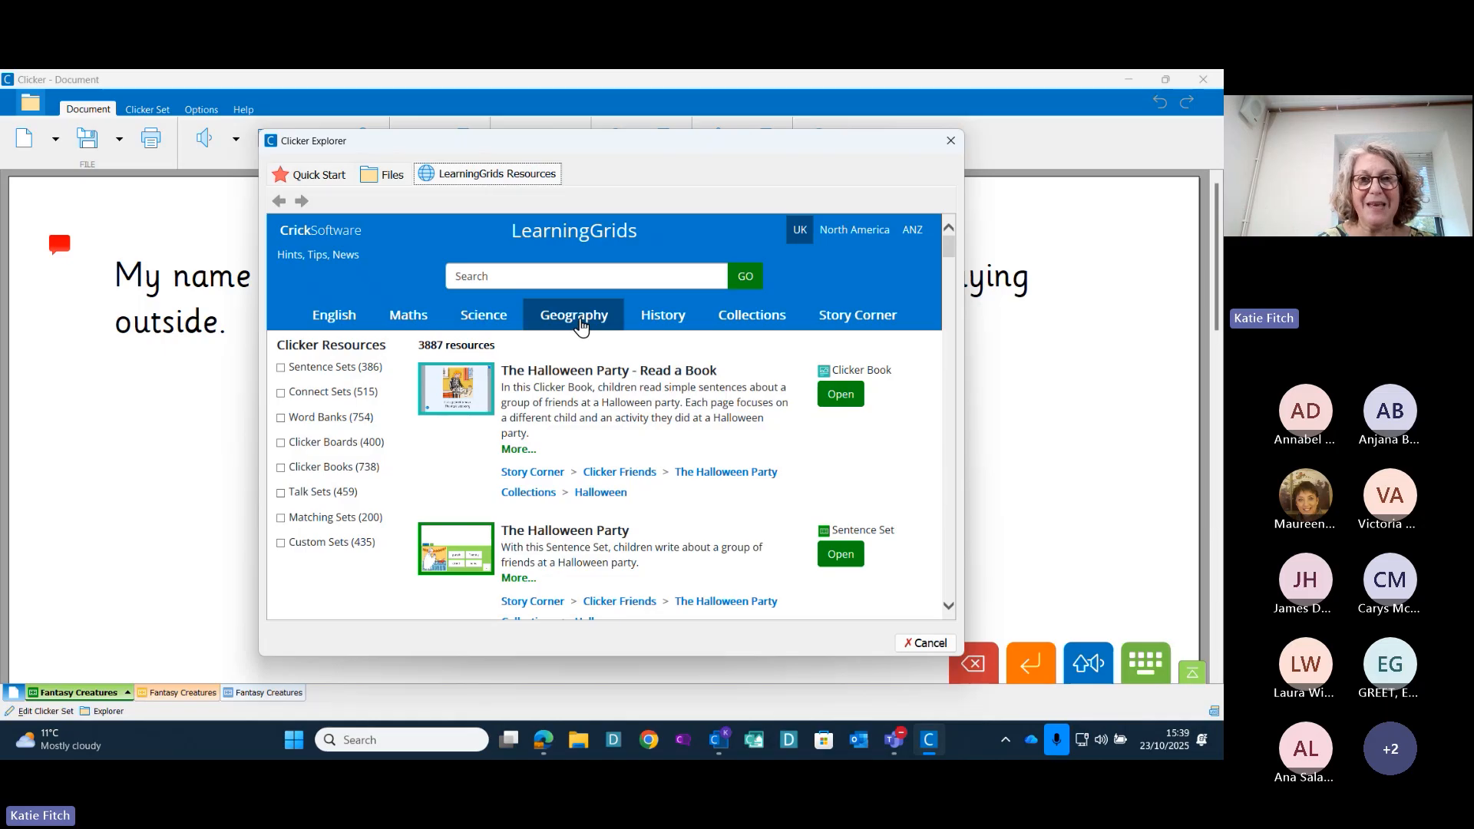
Browse the LearningGrids Geography, History, Science and English topics, view the Creative Writing resources, and close Clicker Explorer
mouse_move(581, 325)
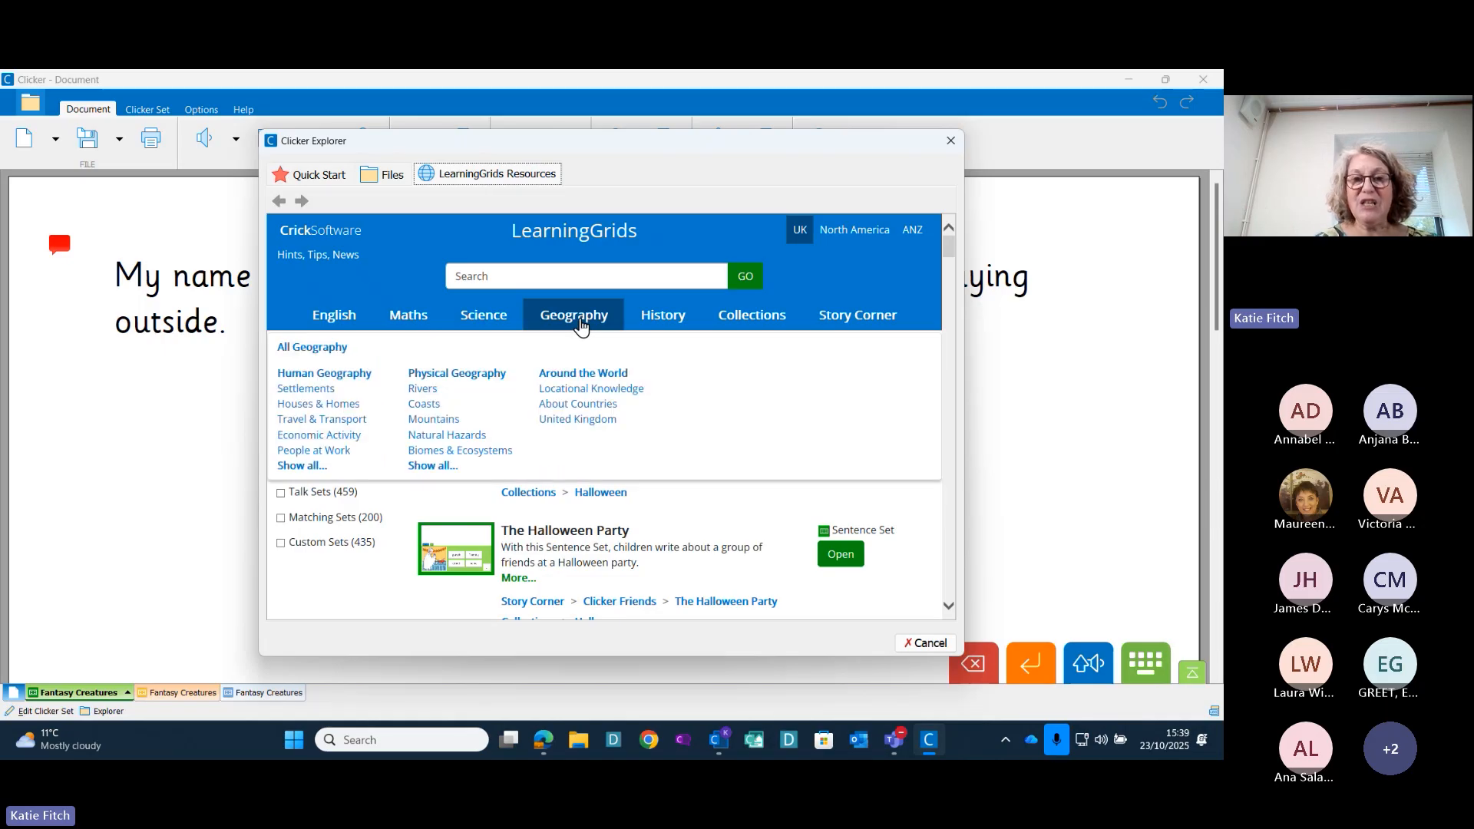
mouse_move(662, 319)
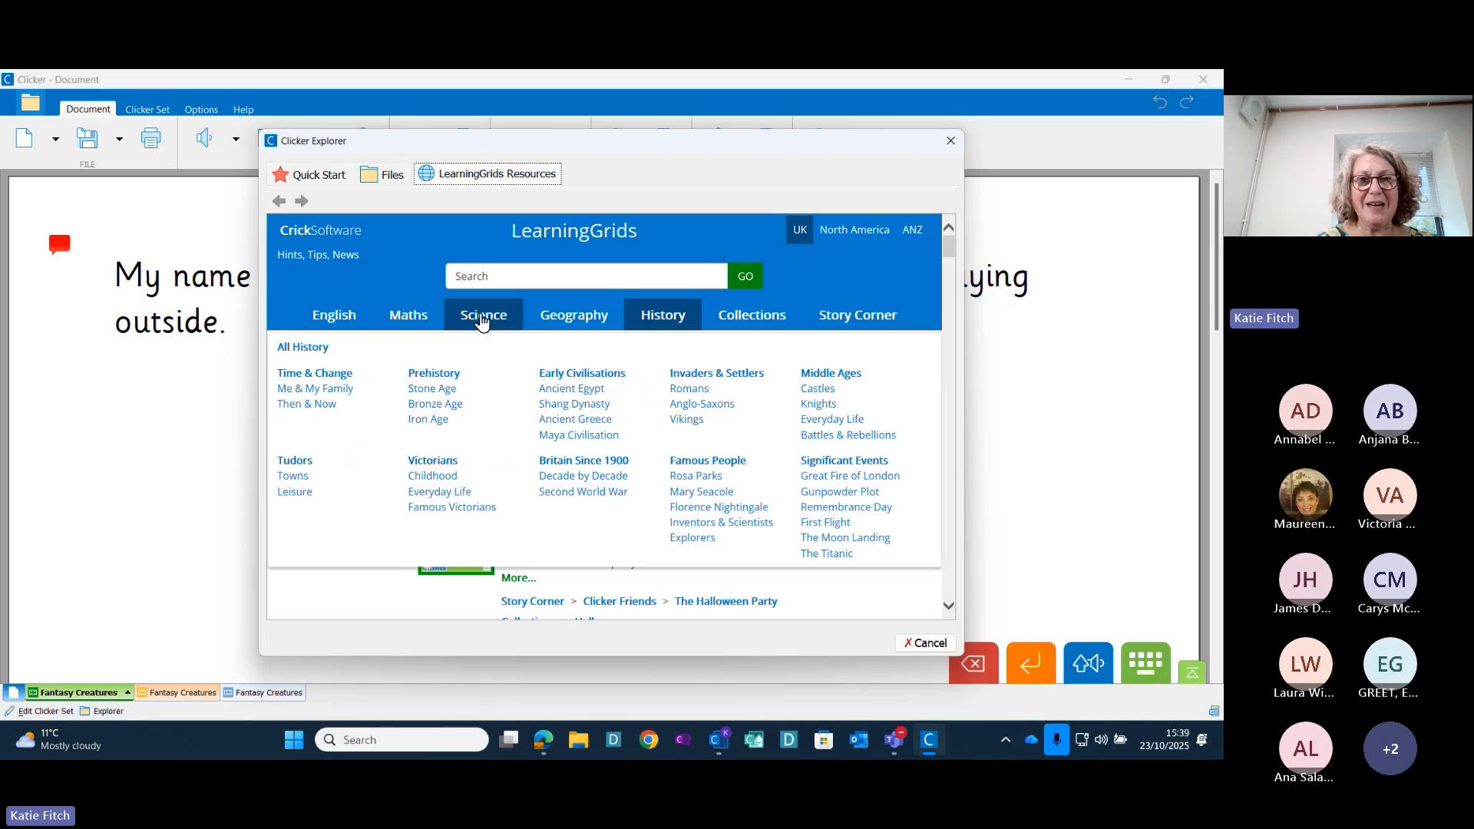
mouse_move(483, 322)
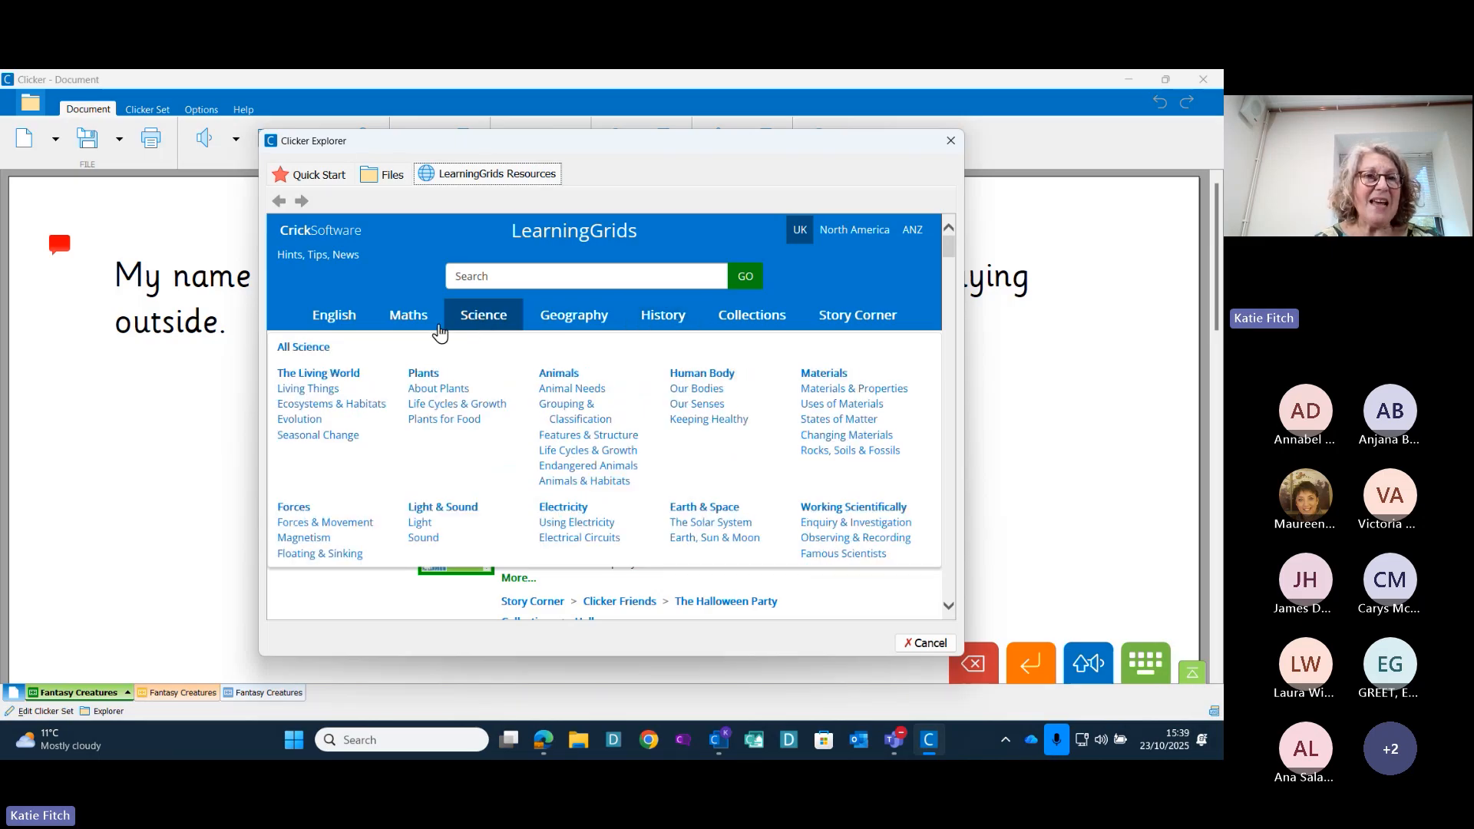
mouse_move(335, 321)
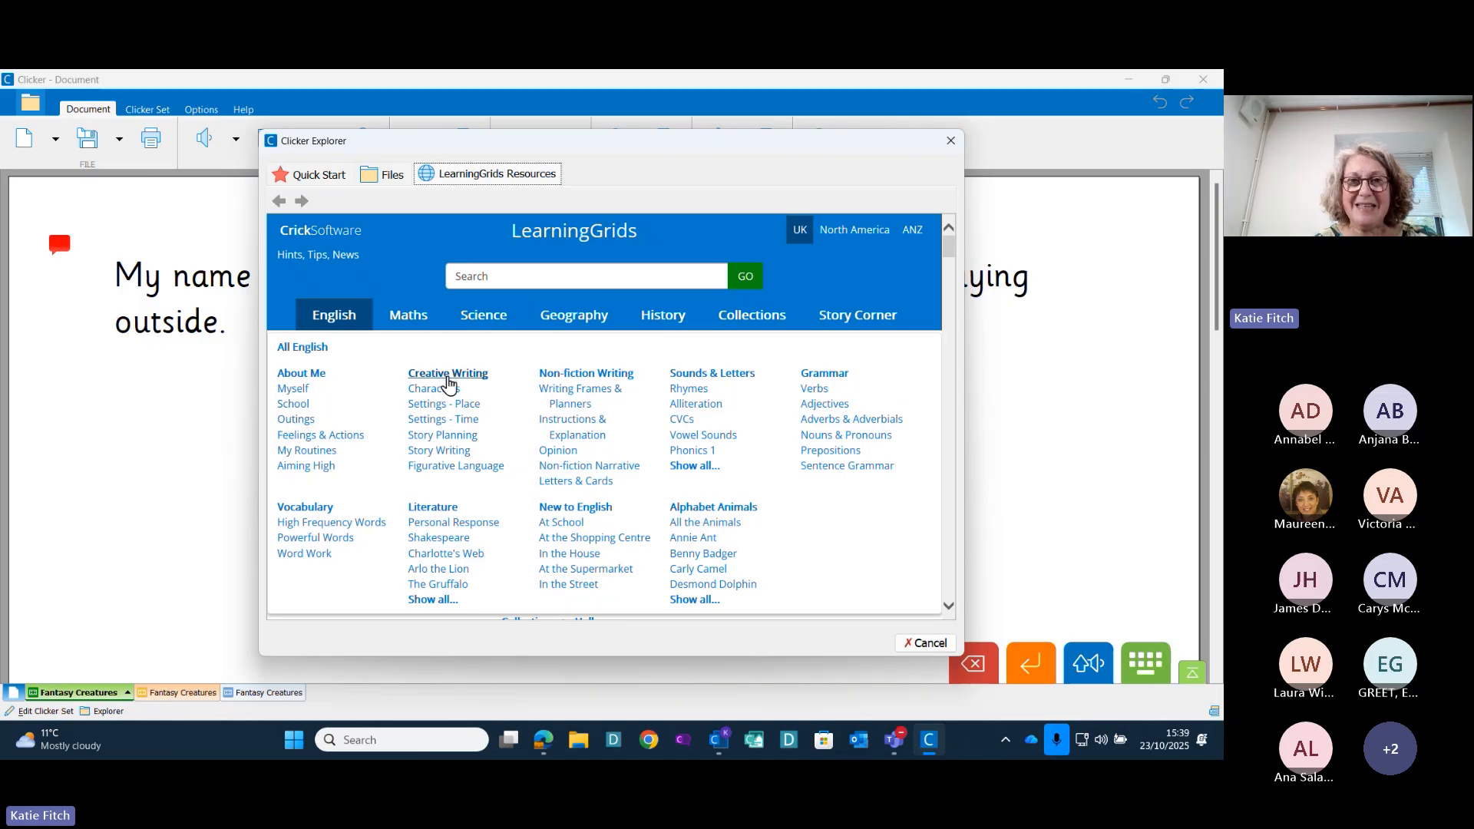
left_click(448, 376)
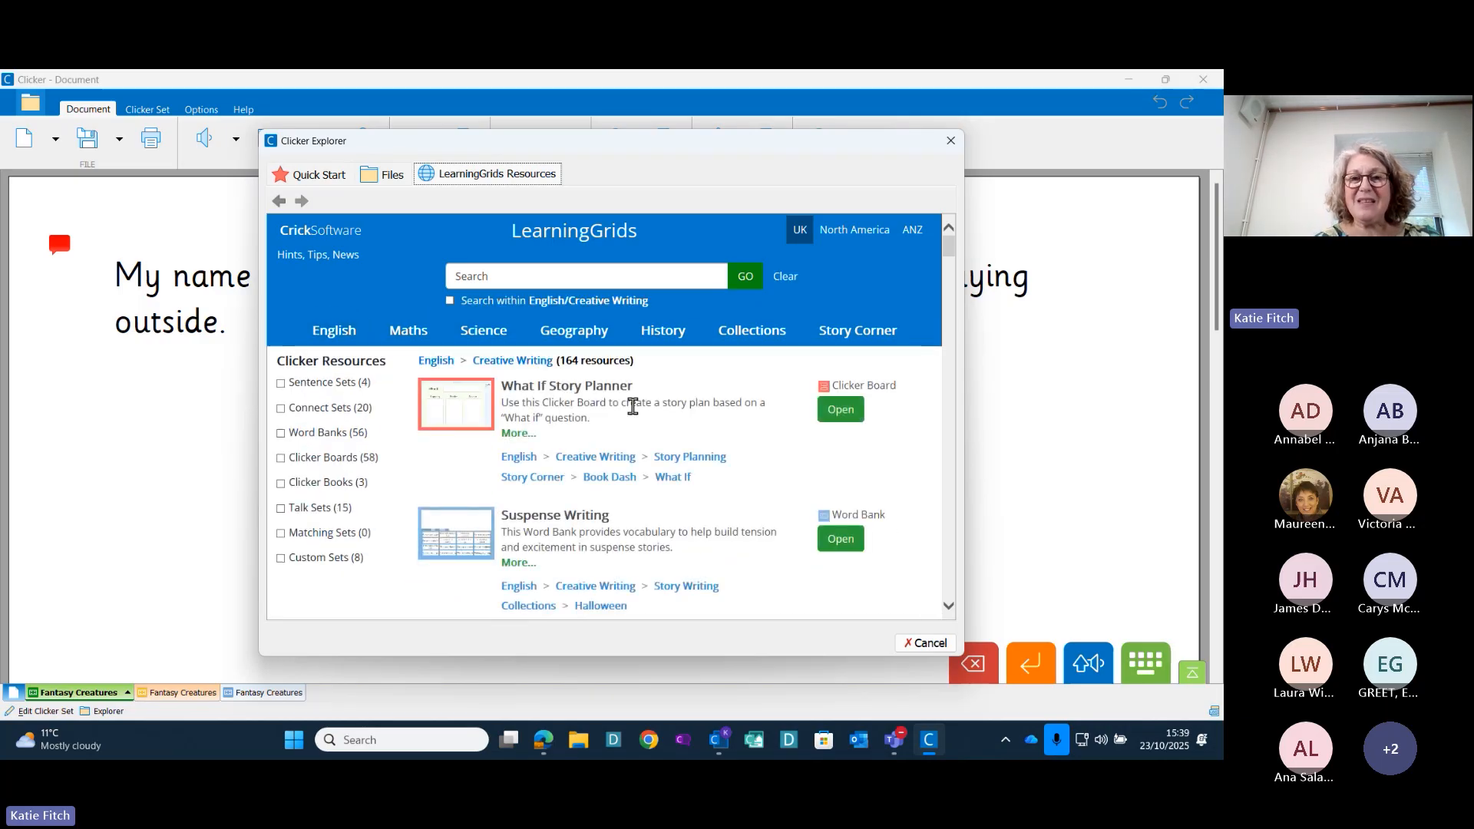
left_click(951, 143)
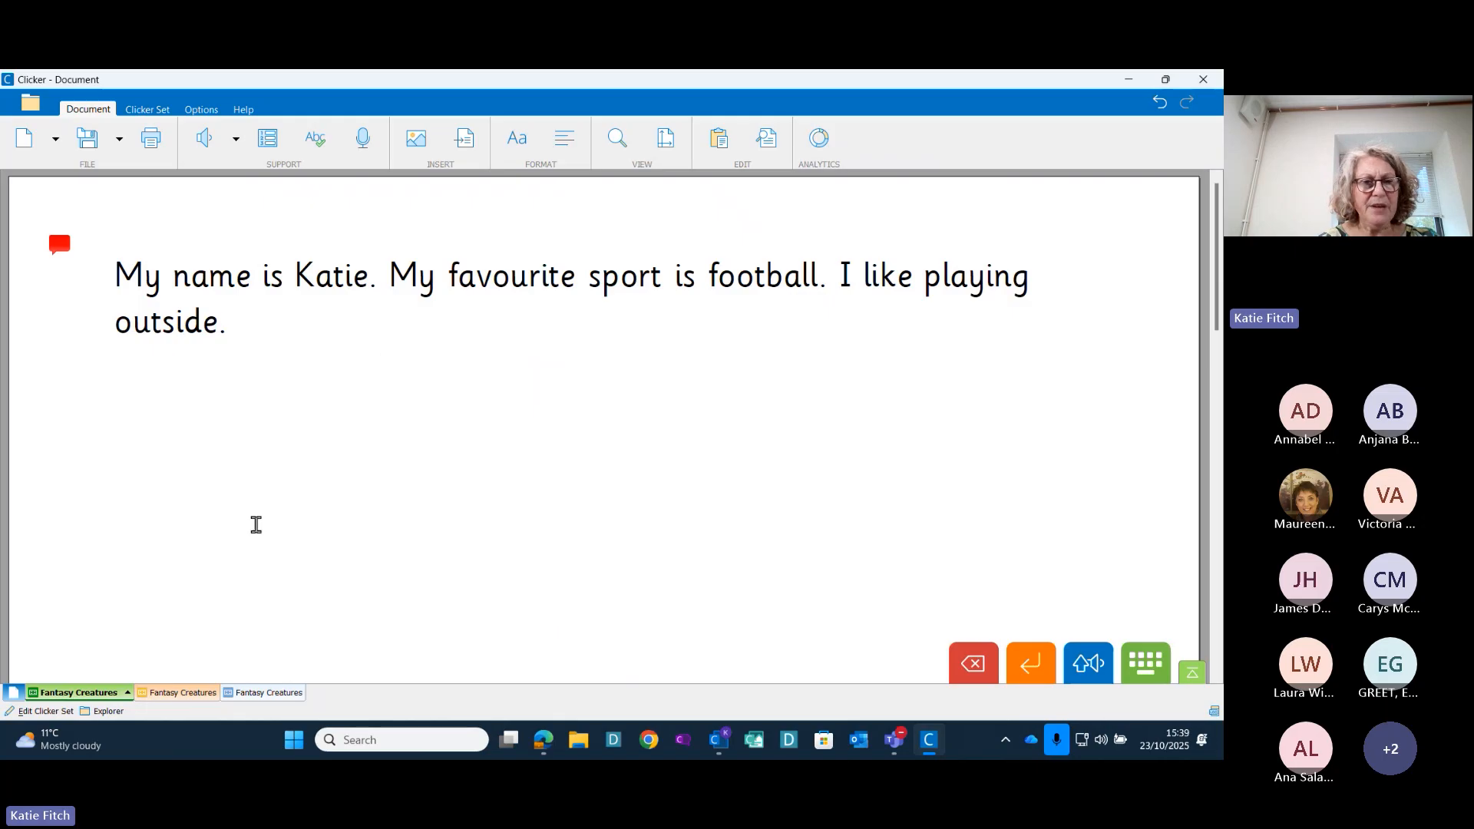
Open the green Fantasy Creatures sentence set and start a new blank document for it
left_click(83, 694)
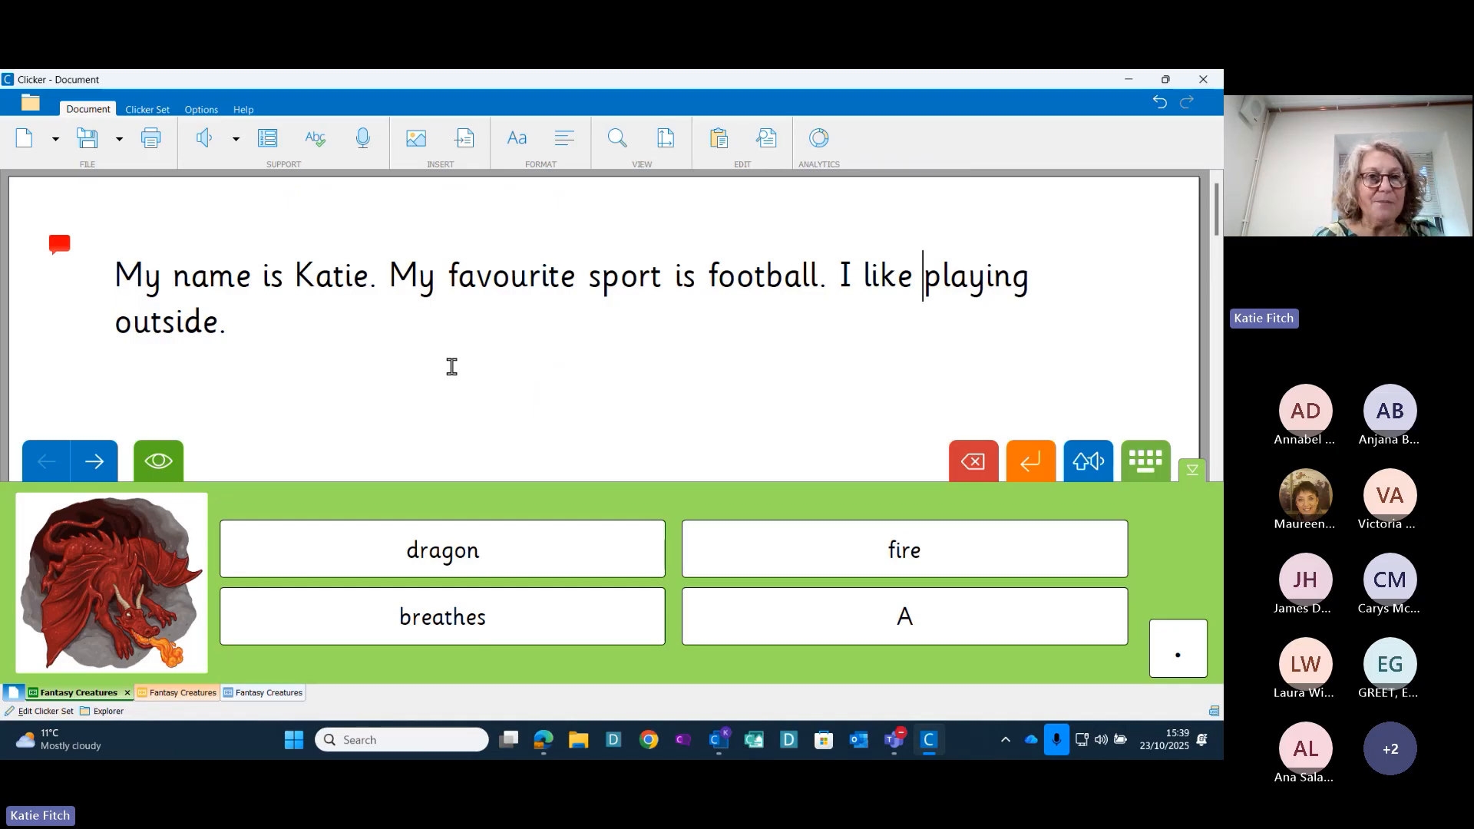
left_click(30, 159)
left_click(620, 414)
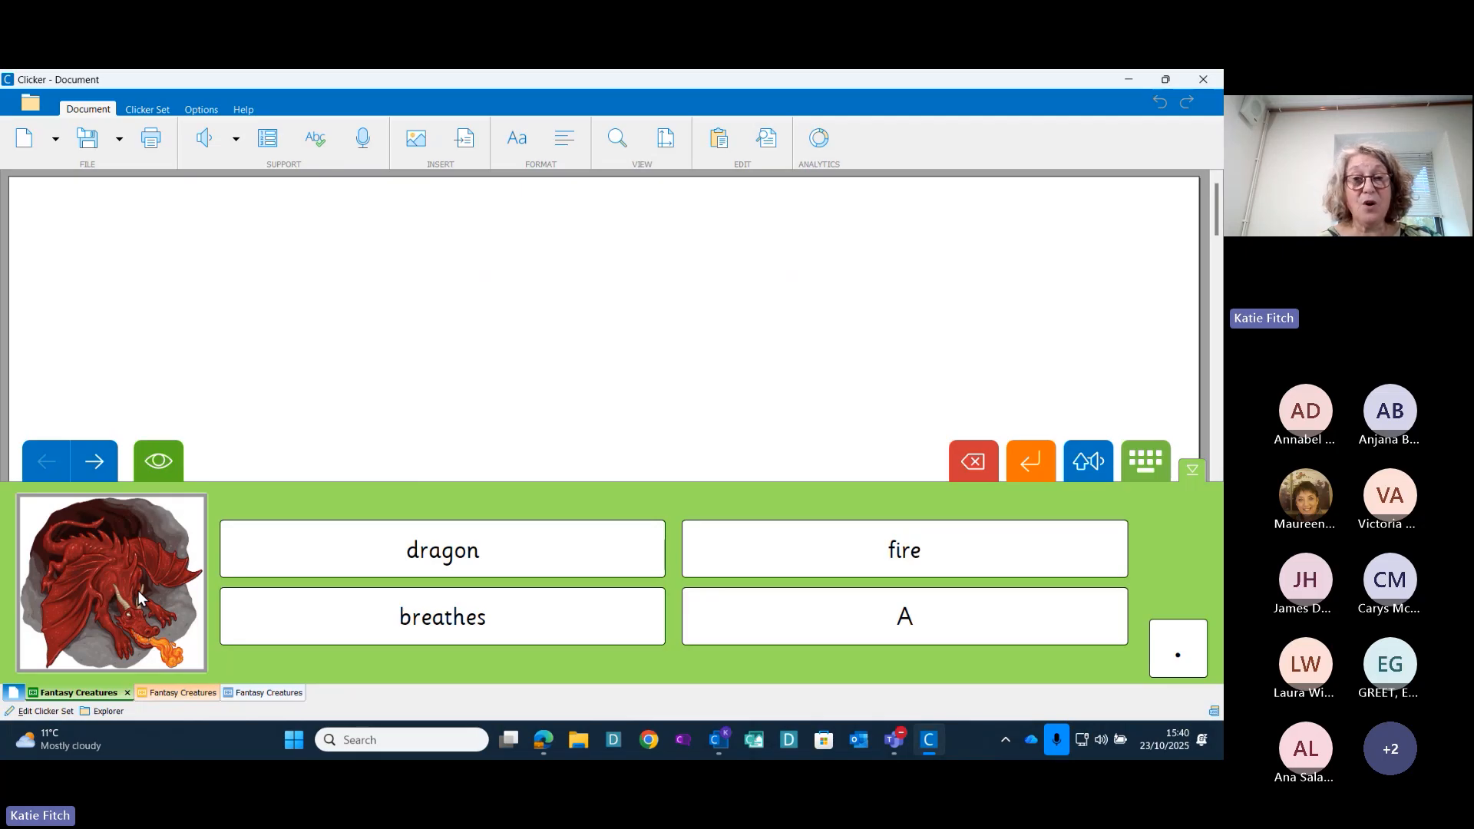
Listen to words in the dragon grid without inserting them, and begin the sentence with "A dragon" from its cells
right_click(514, 555)
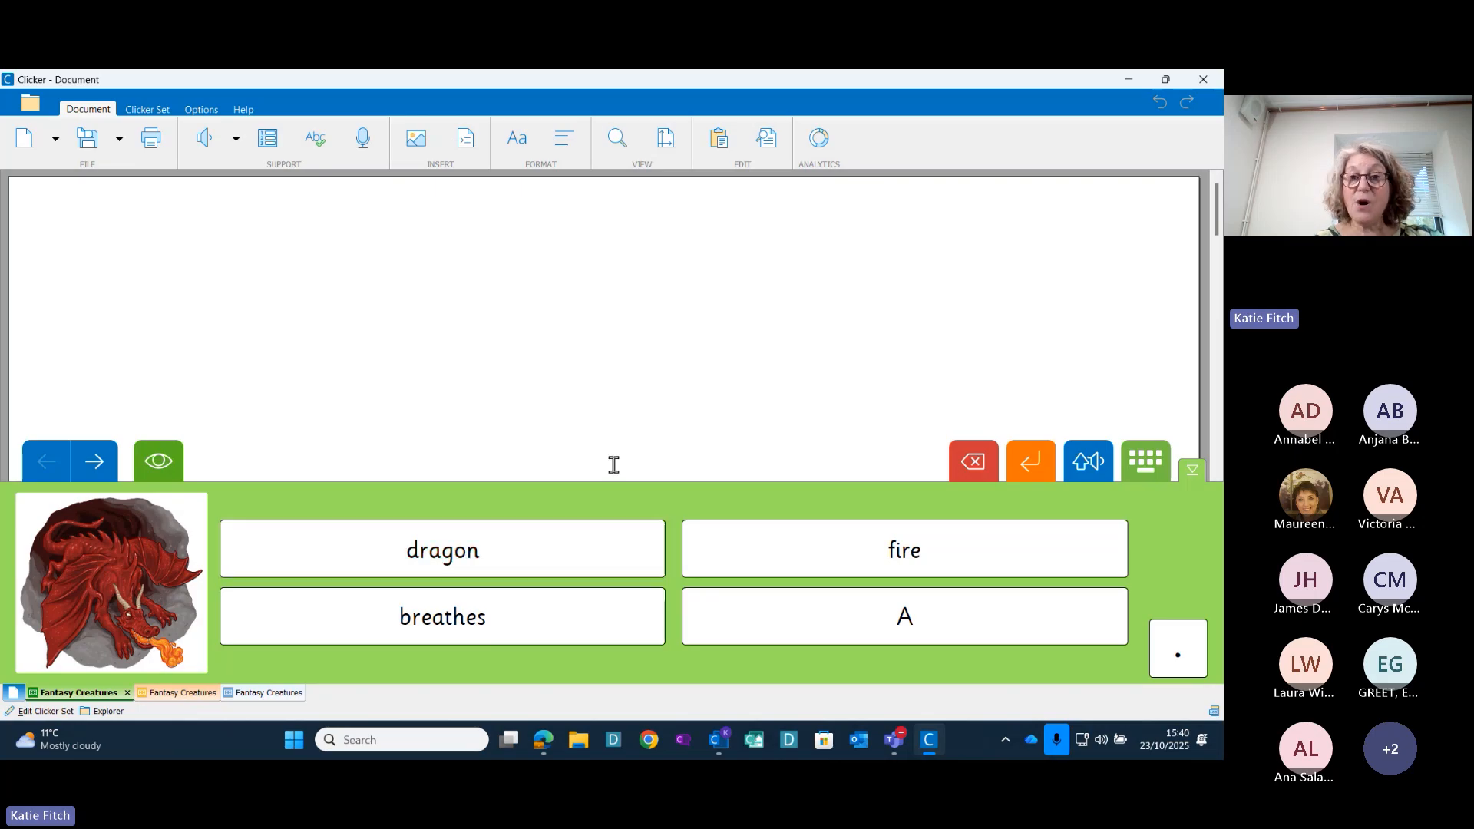
left_click(1090, 463)
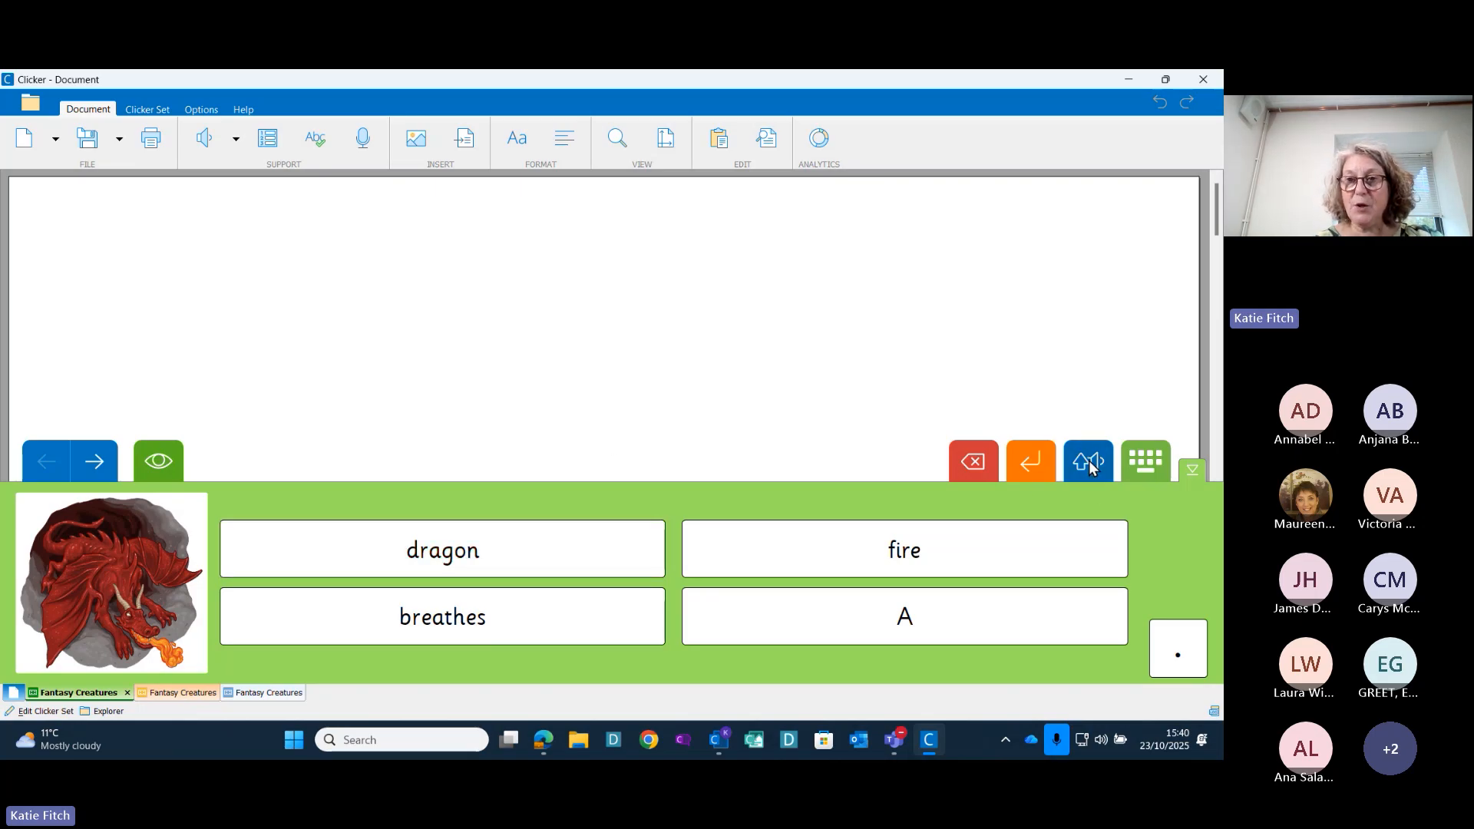
right_click(770, 562)
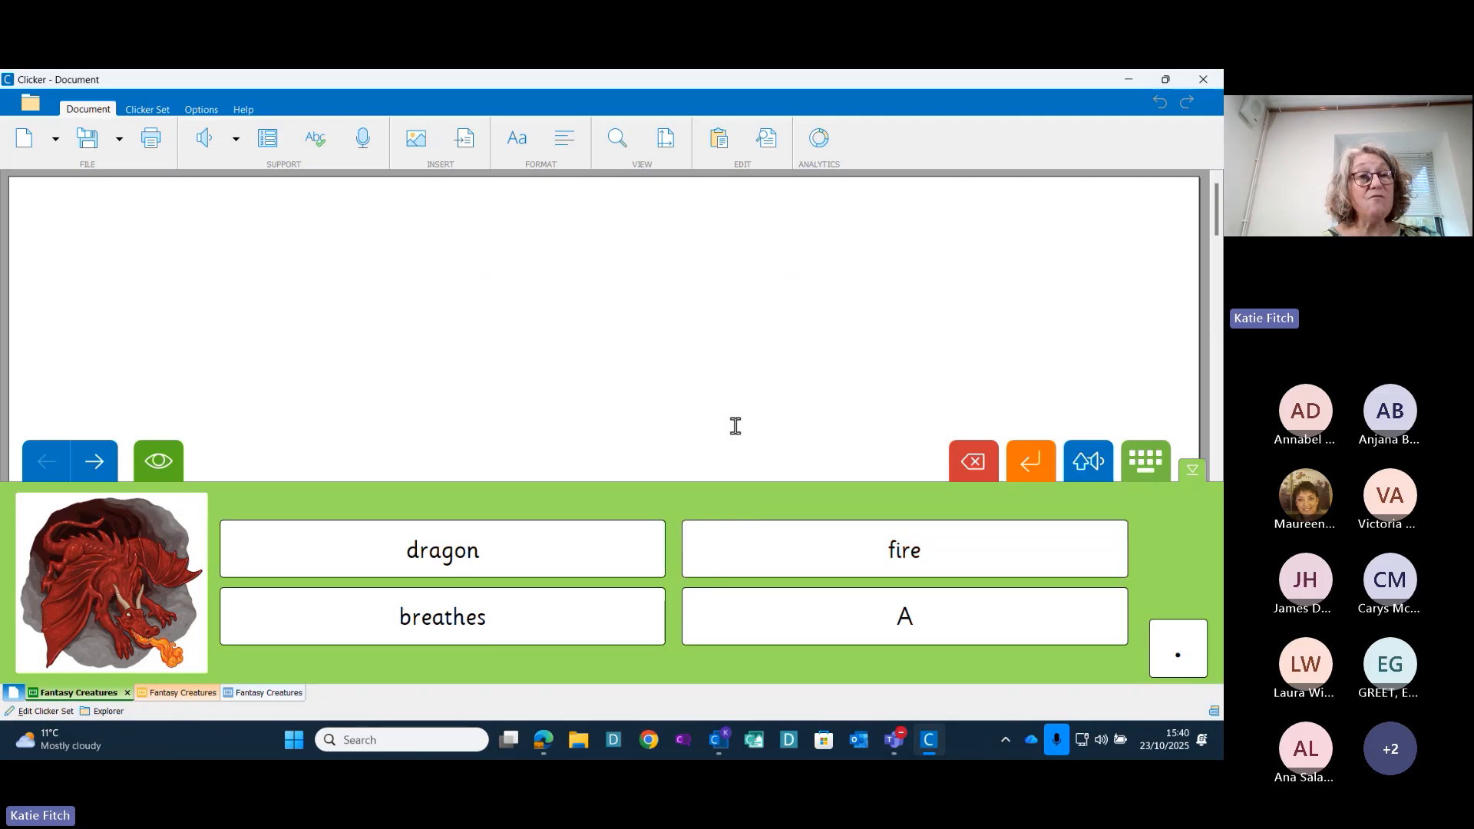
left_click(799, 628)
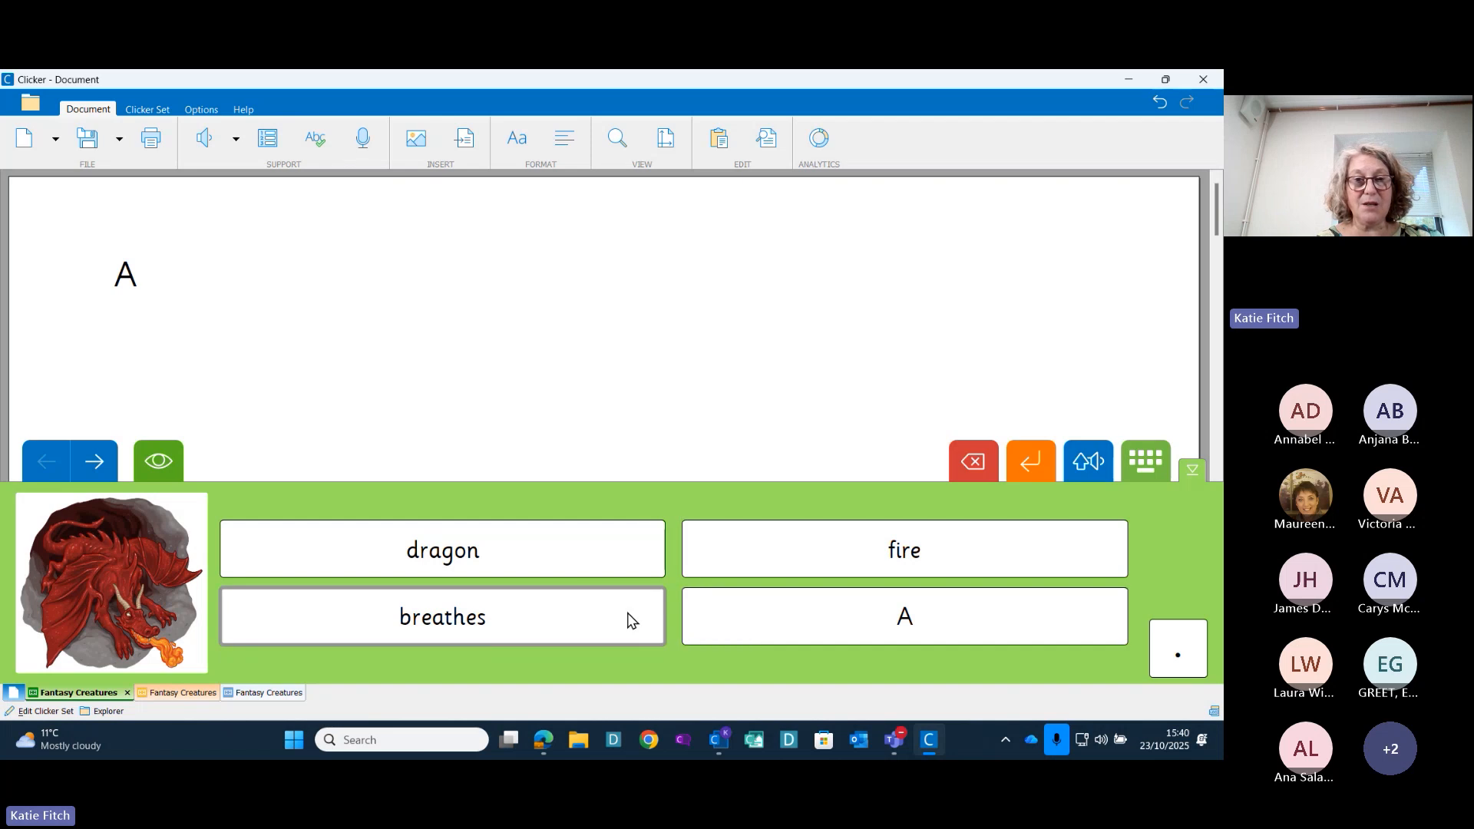
left_click(592, 559)
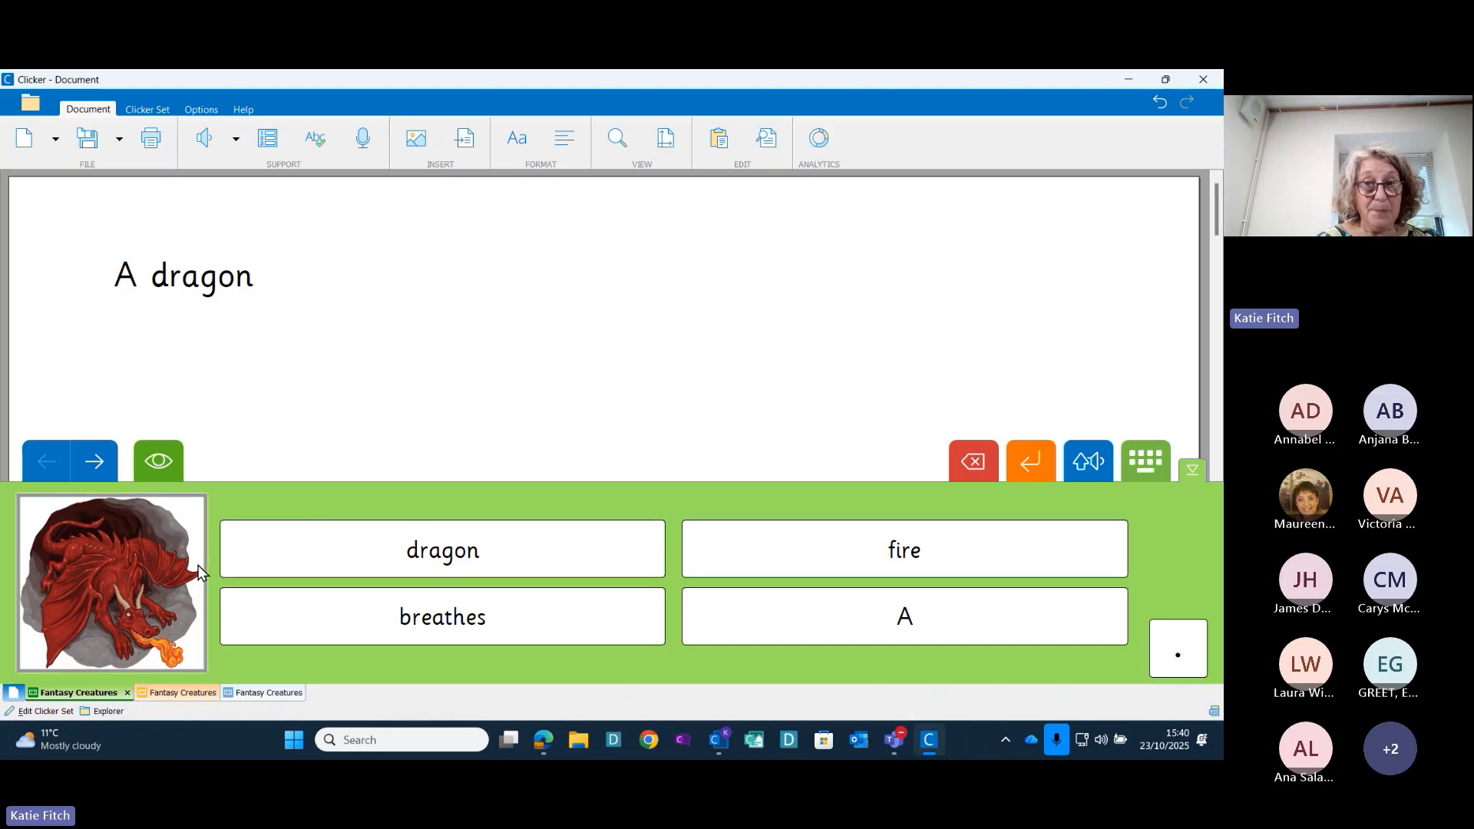
Show the dragon grid's model sentence, listen to it read aloud and close it
left_click(159, 462)
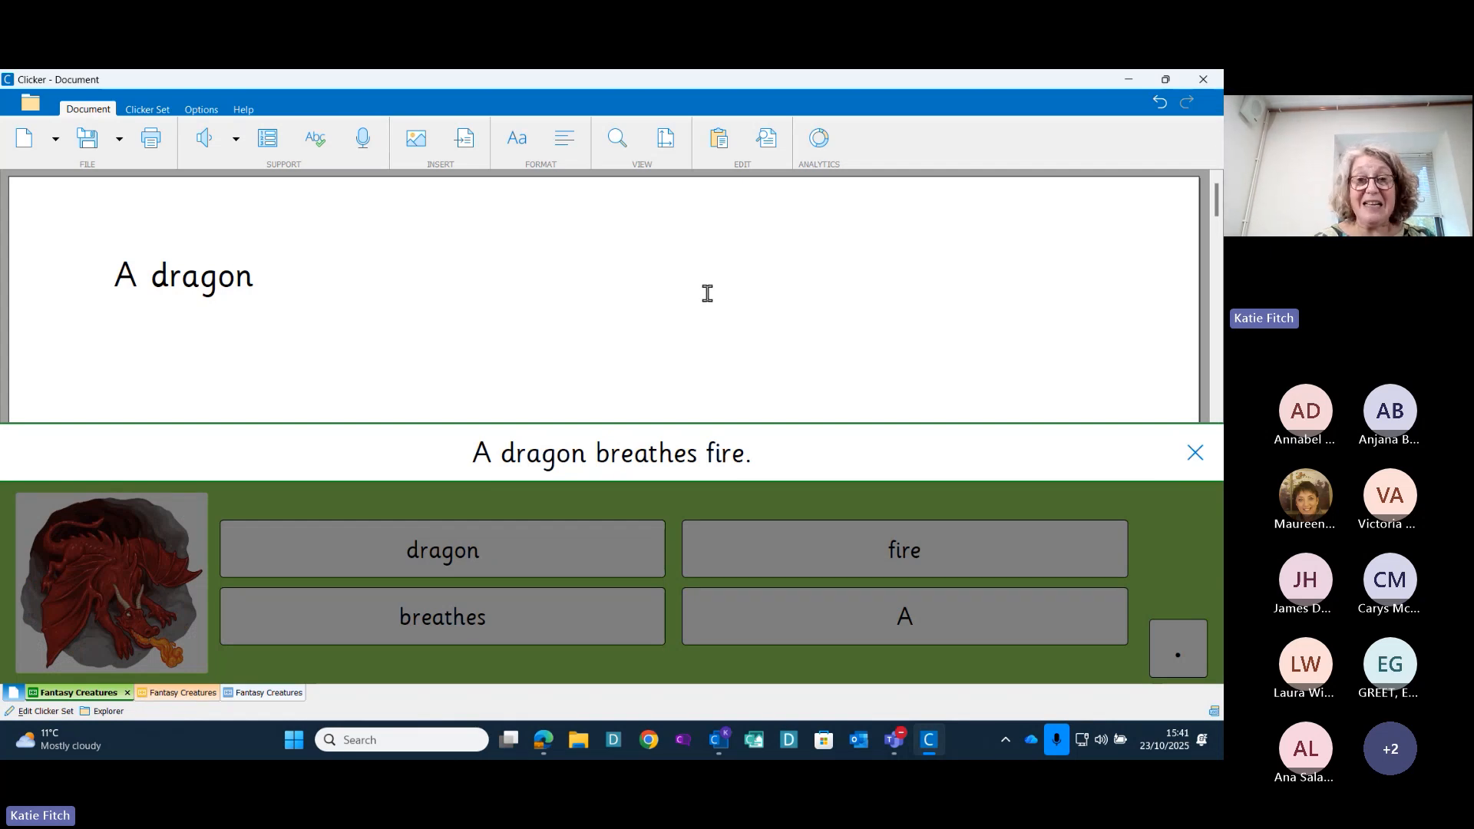
left_click(625, 461)
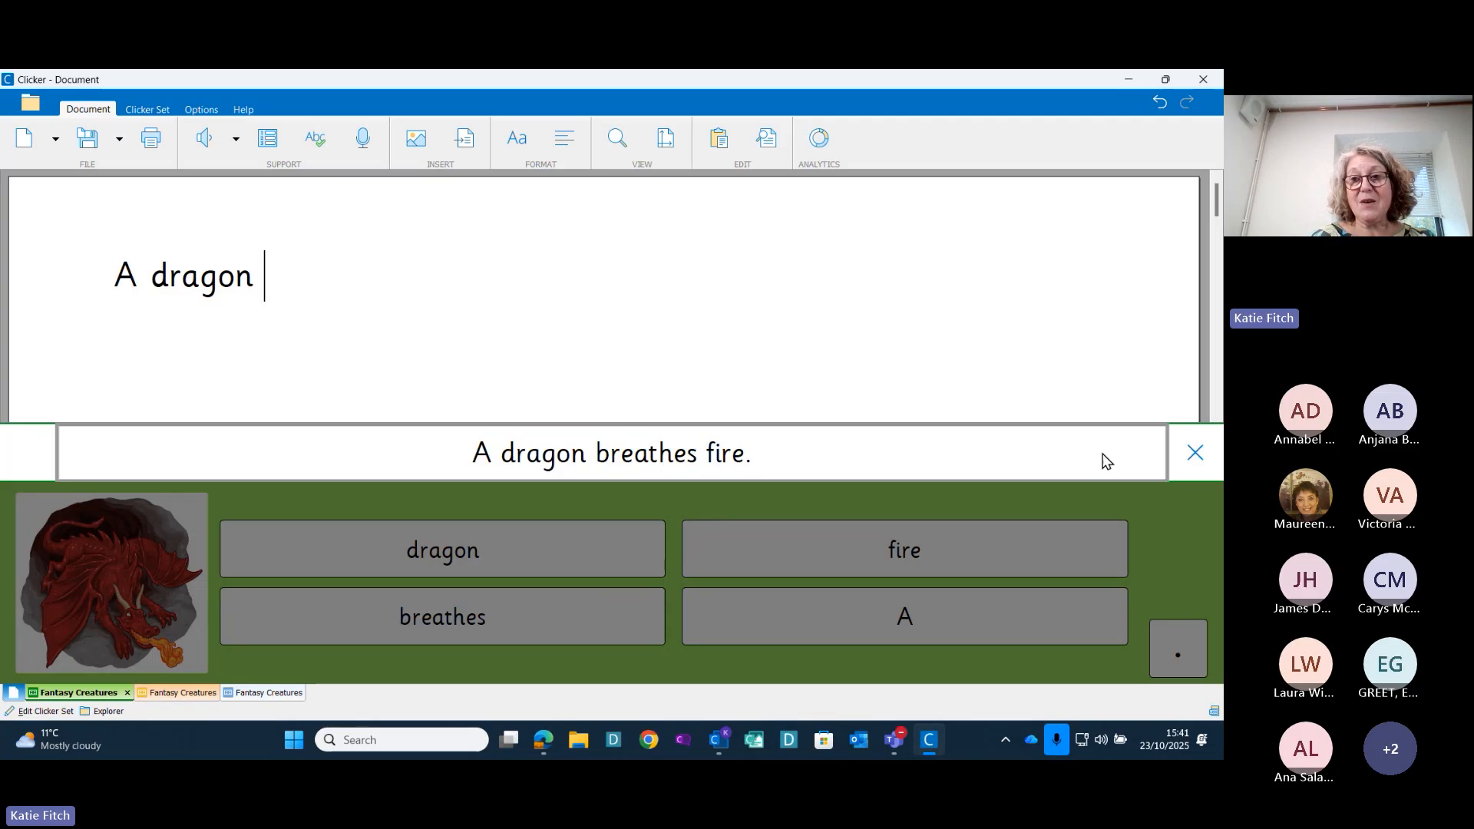
left_click(1198, 464)
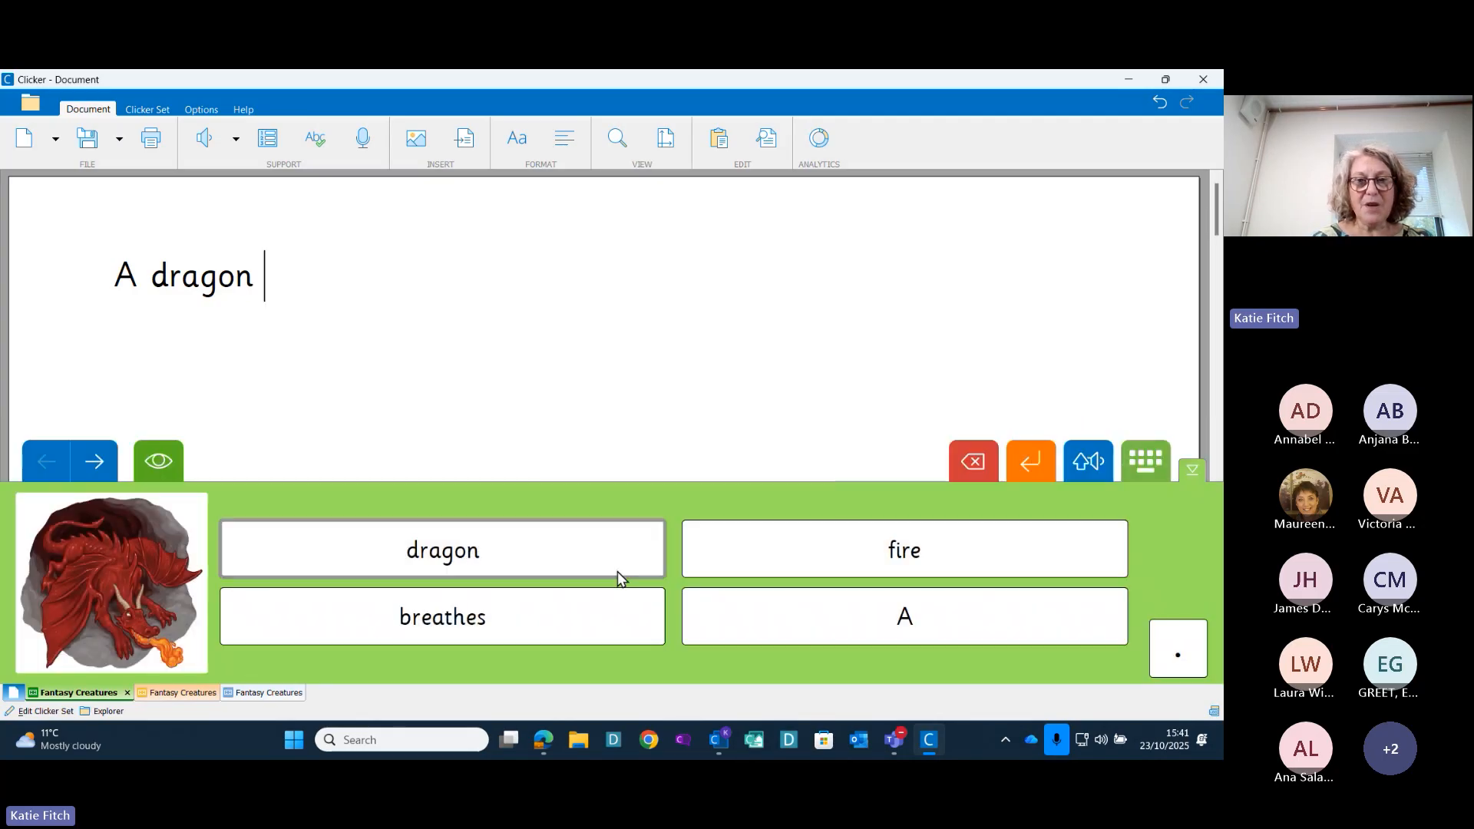
Complete the sentence with "breathes", "fire" and a full stop from the grid, and page on through the goblin to the mermaid
left_click(565, 626)
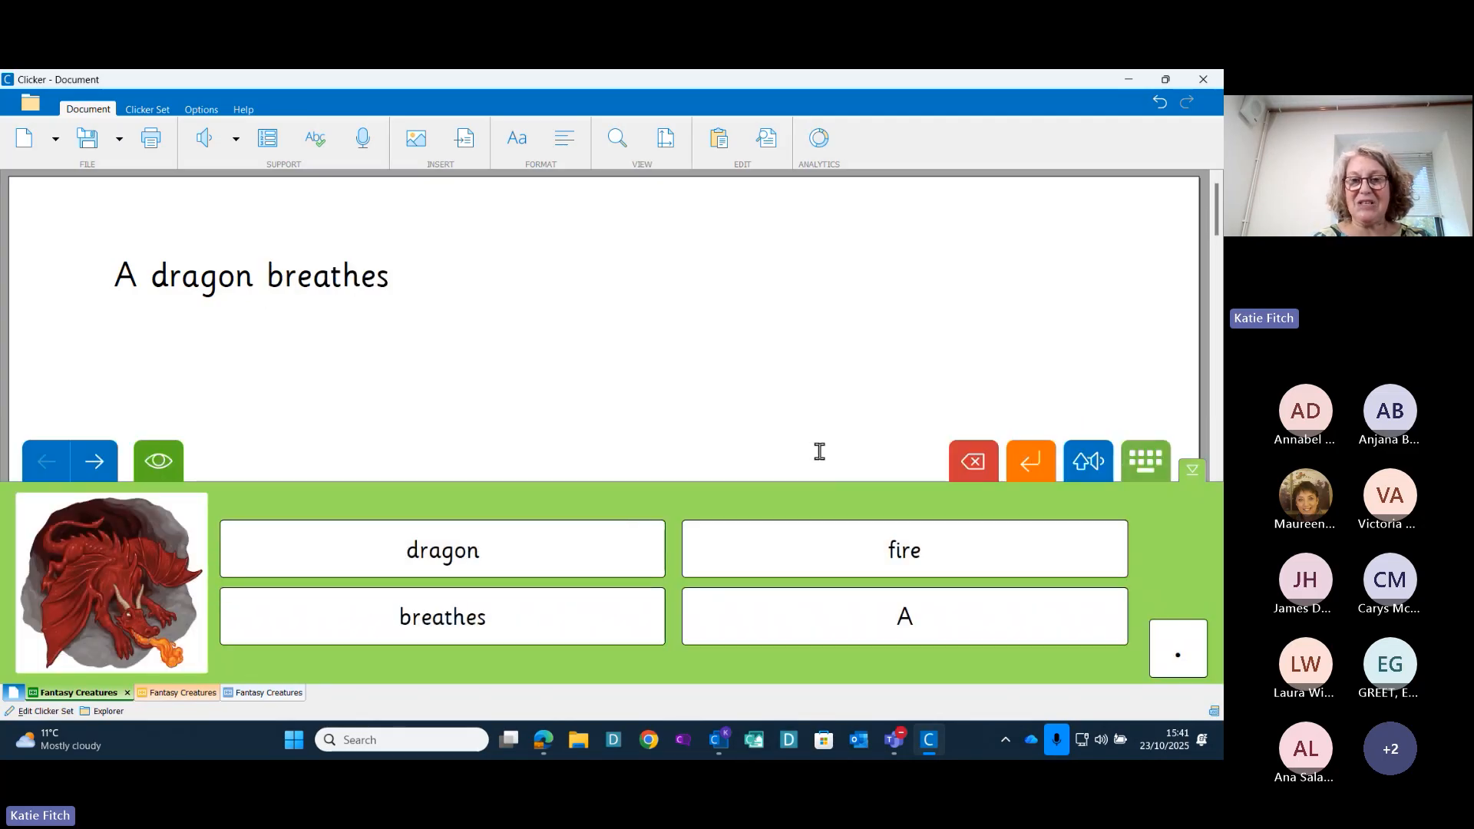
left_click(177, 468)
left_click(1192, 459)
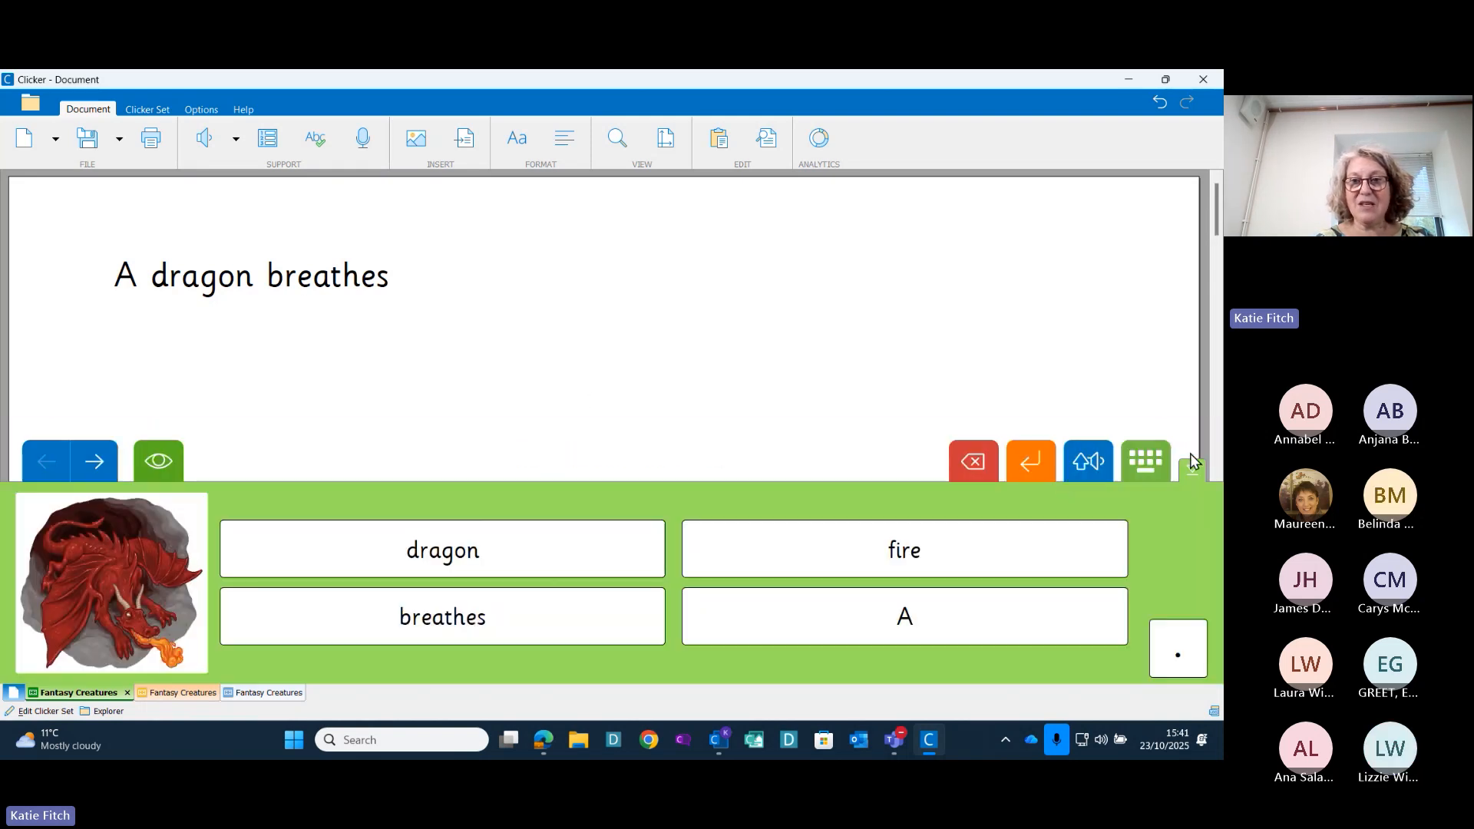
left_click(896, 551)
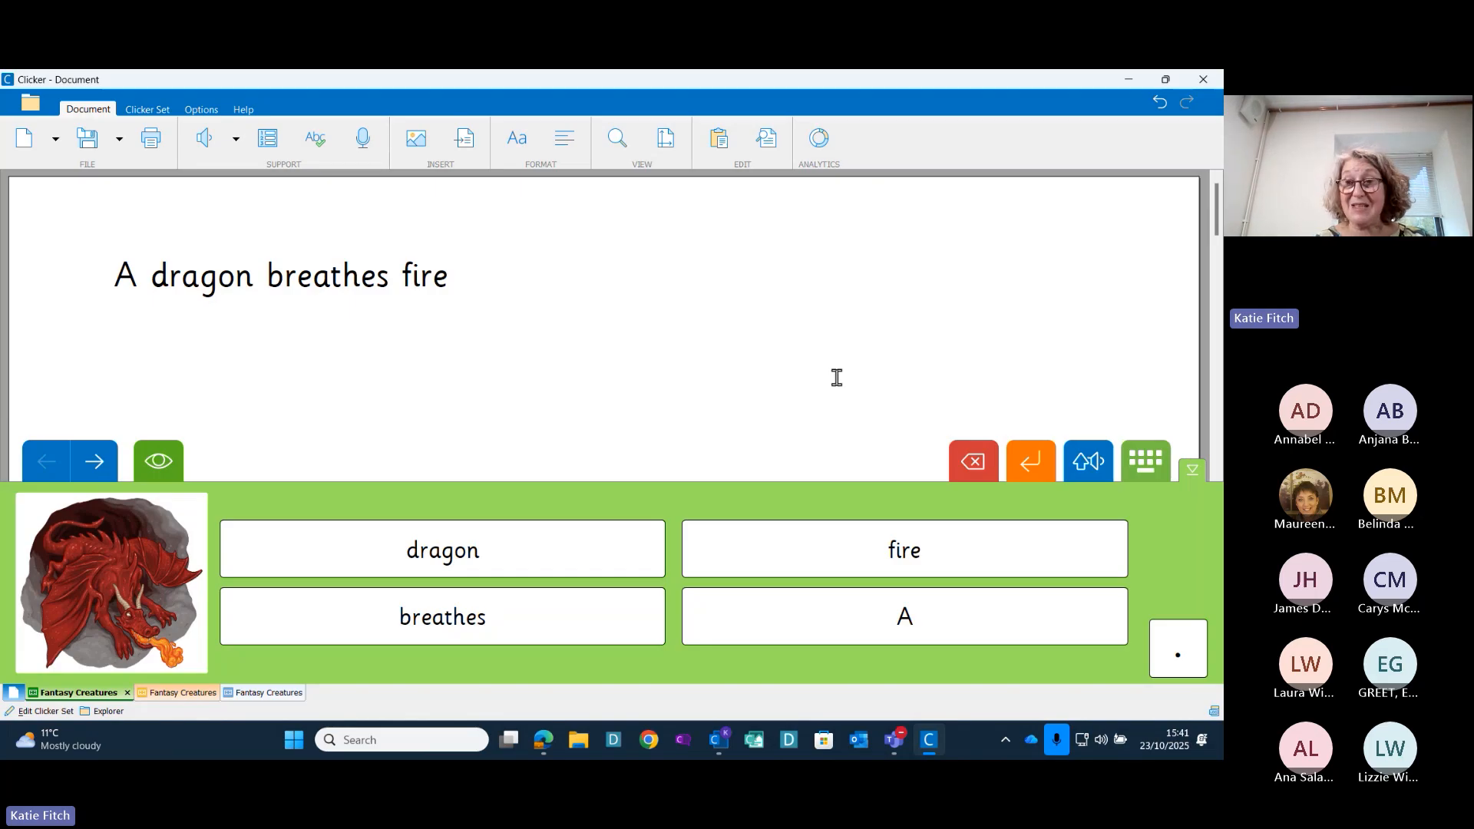
left_click(1177, 662)
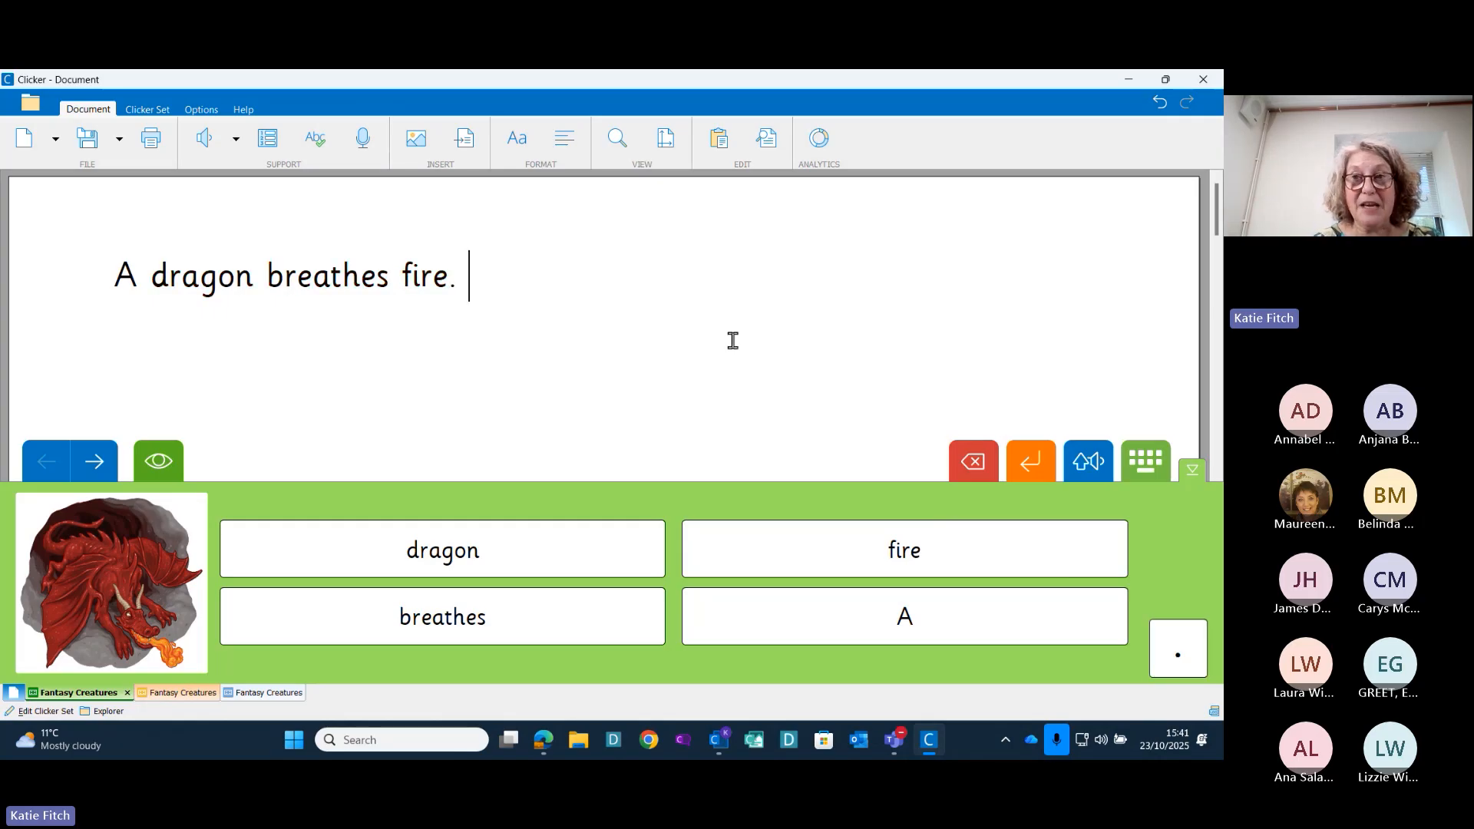
left_click(108, 465)
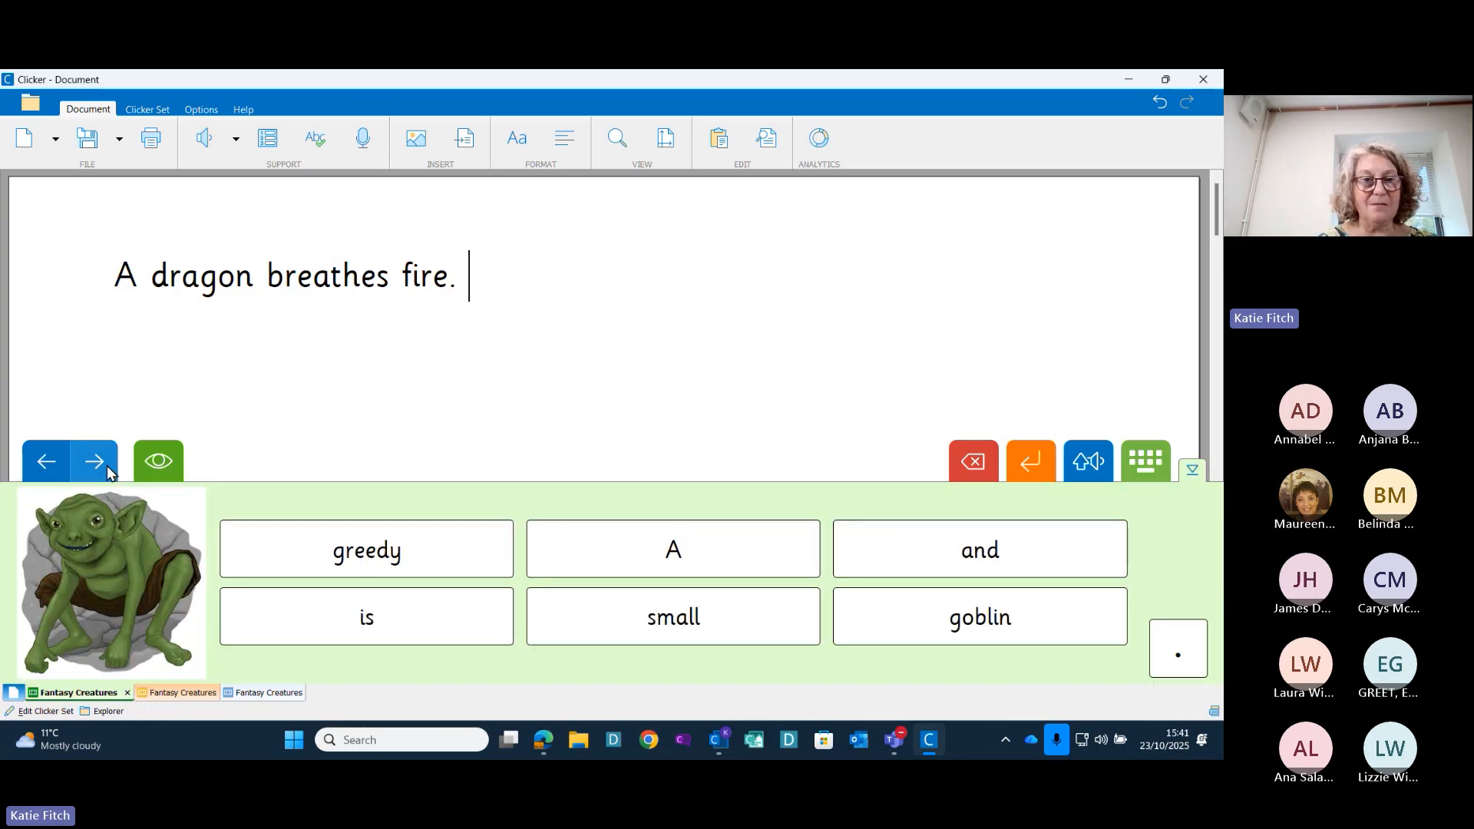
left_click(107, 465)
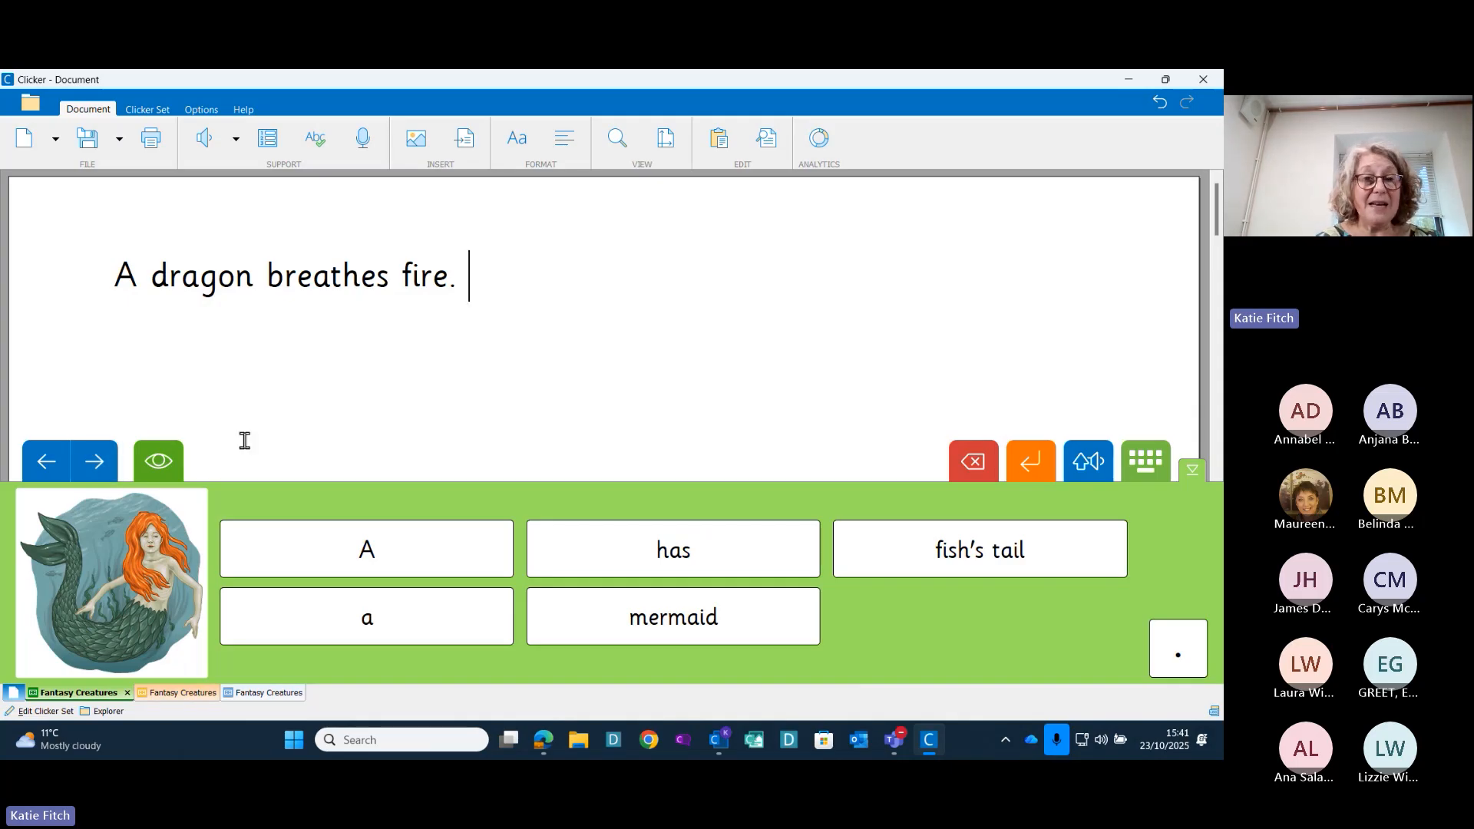
Start a second sentence with "A dragon" from the orange Fantasy Creatures set and page on through the goblin to the mermaid
left_click(197, 695)
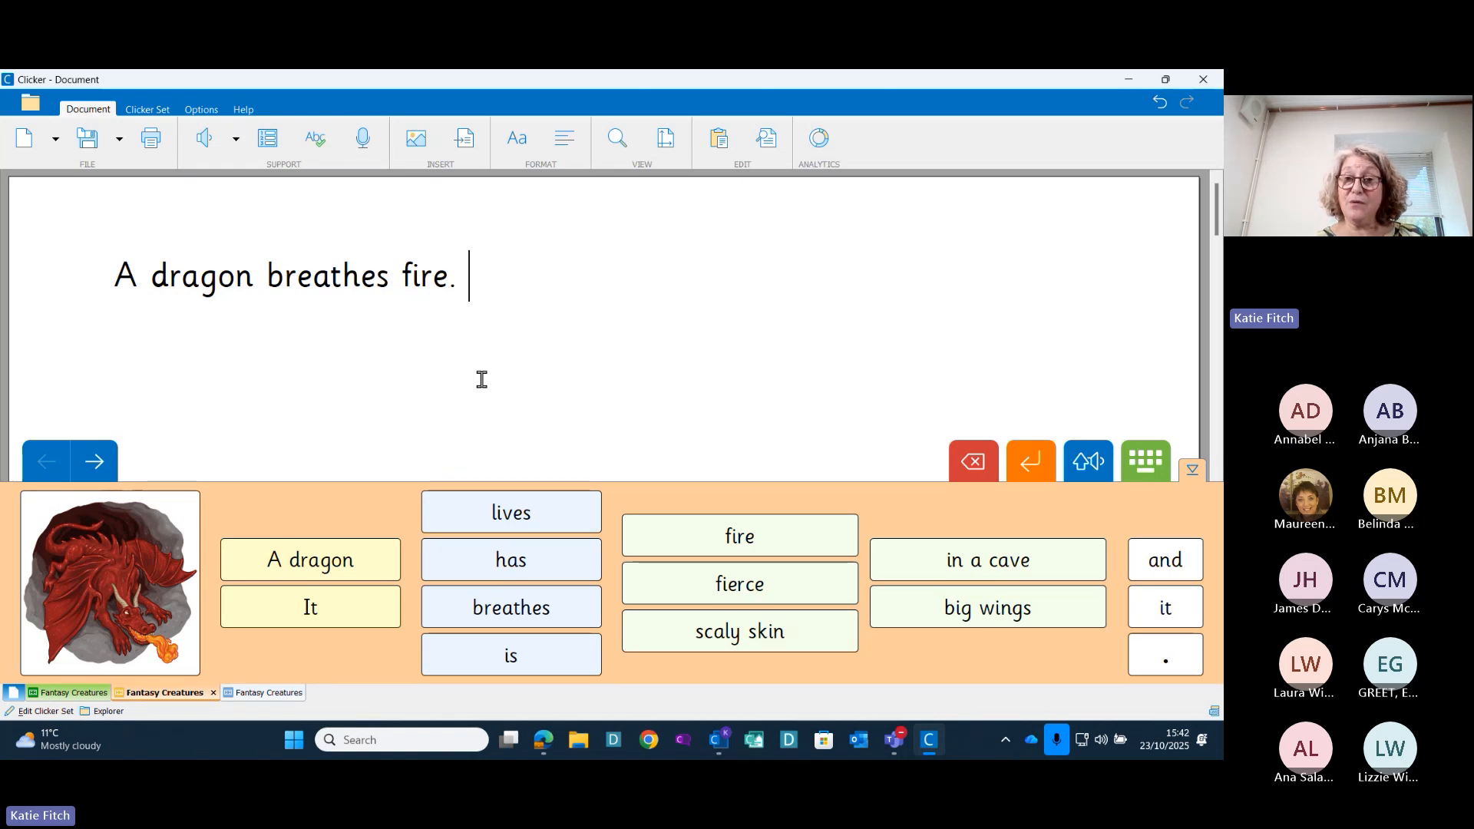
left_click(308, 561)
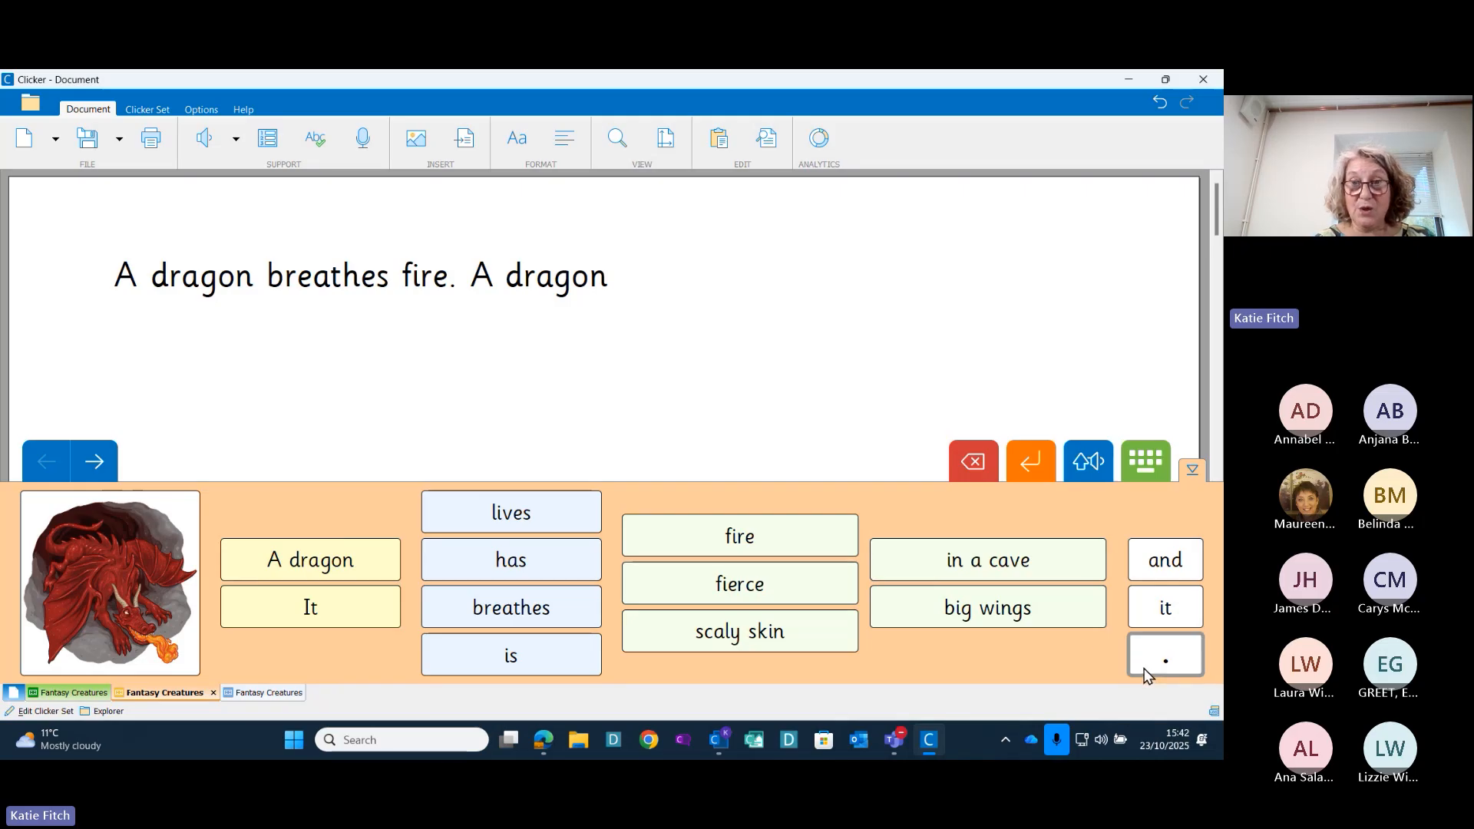
left_click(104, 473)
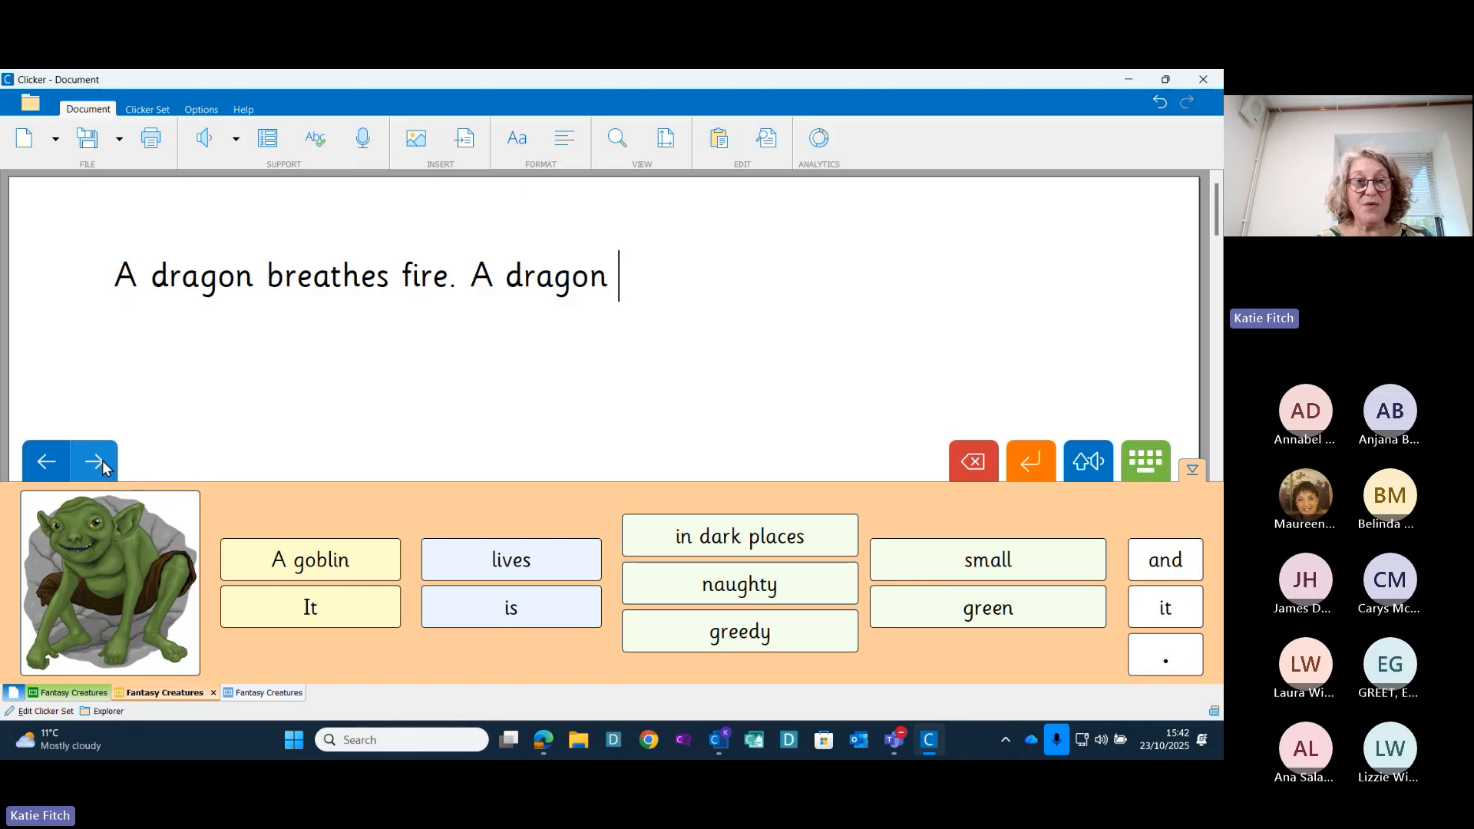
left_click(103, 459)
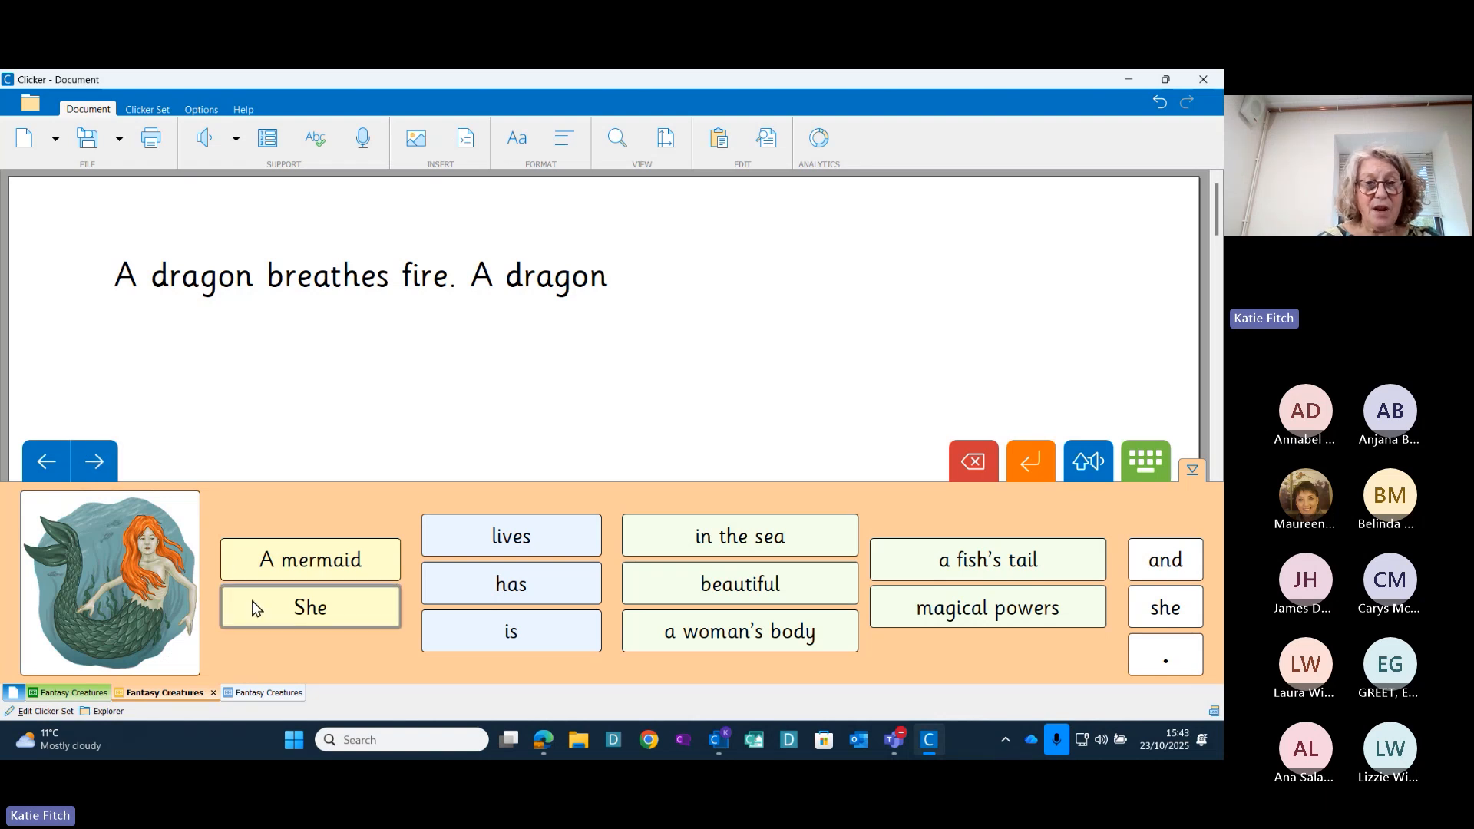
Open the blue Fantasy Creatures word bank and look through its creatures, Appearance, Traits and Dwells word lists
left_click(265, 693)
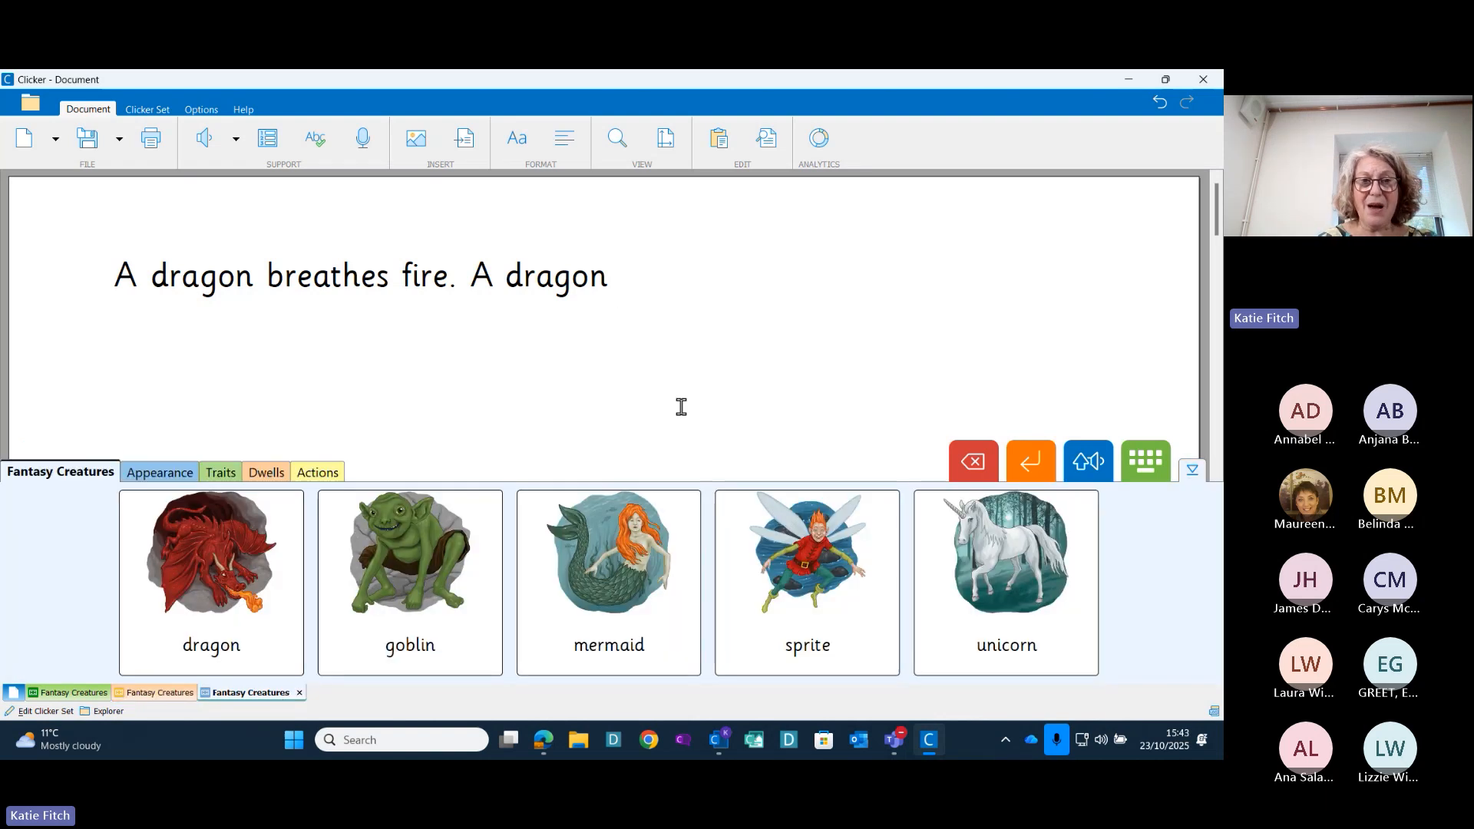
left_click(175, 474)
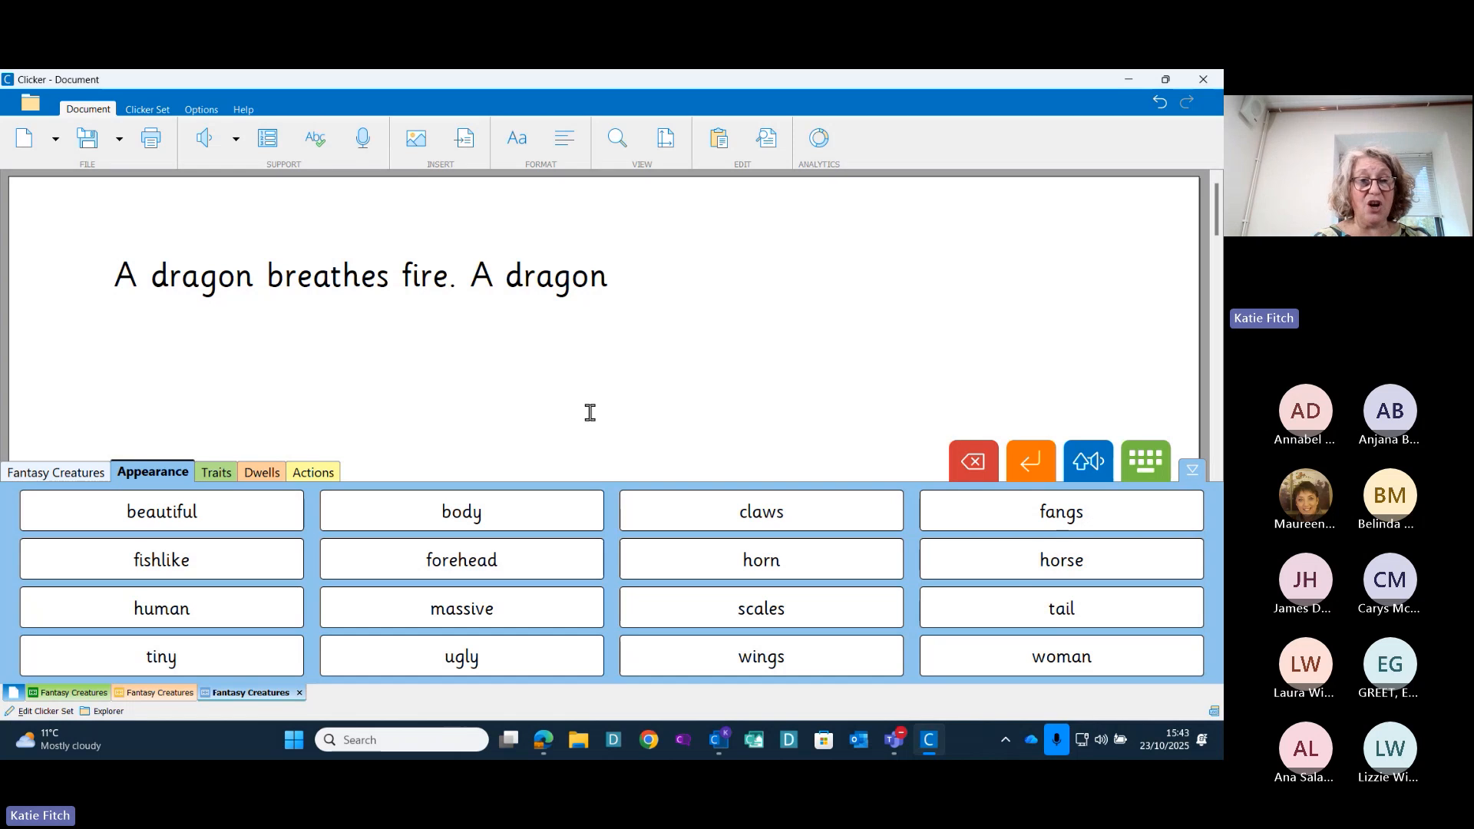
left_click(224, 472)
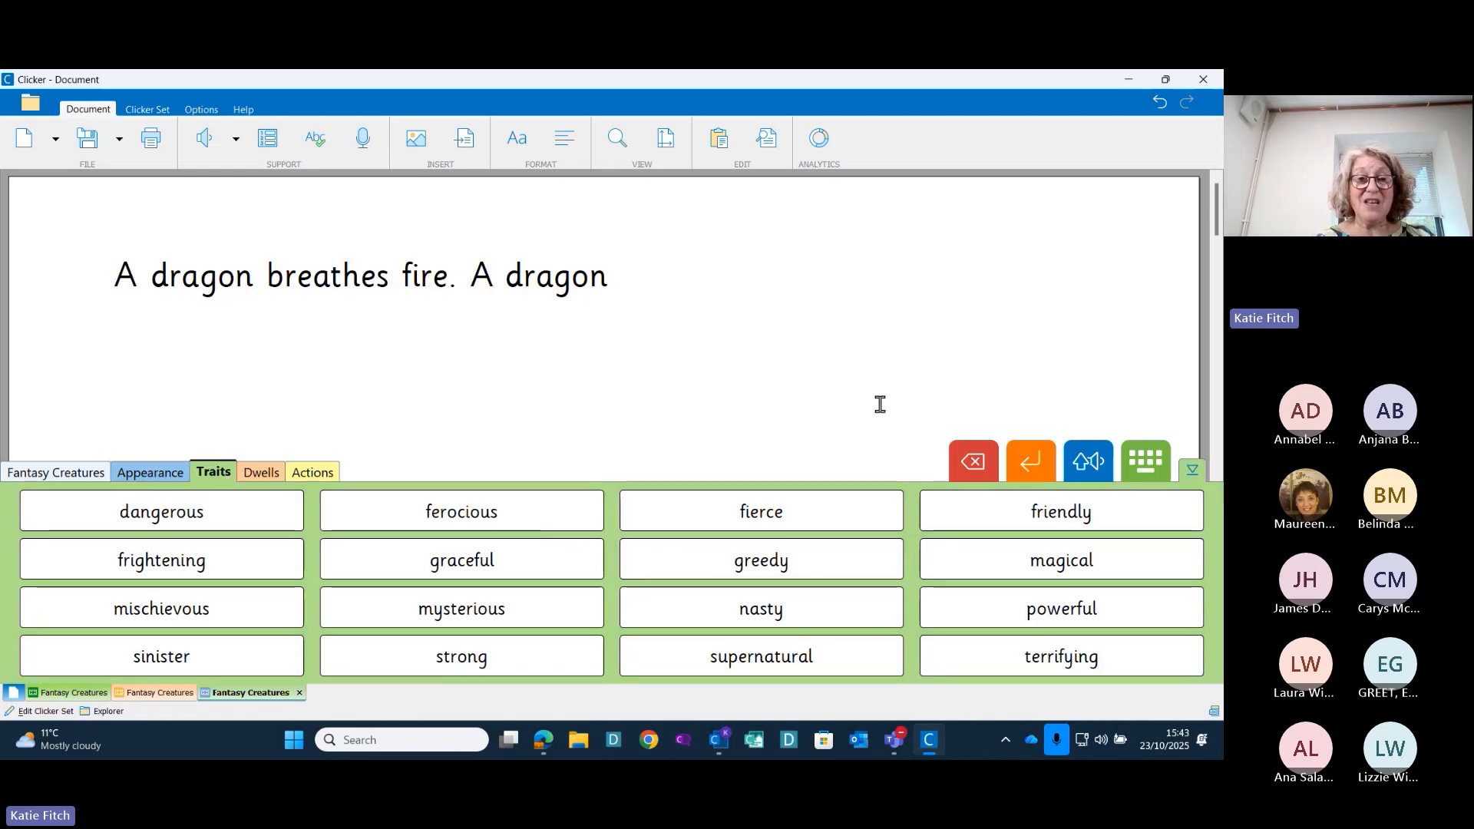
left_click(265, 471)
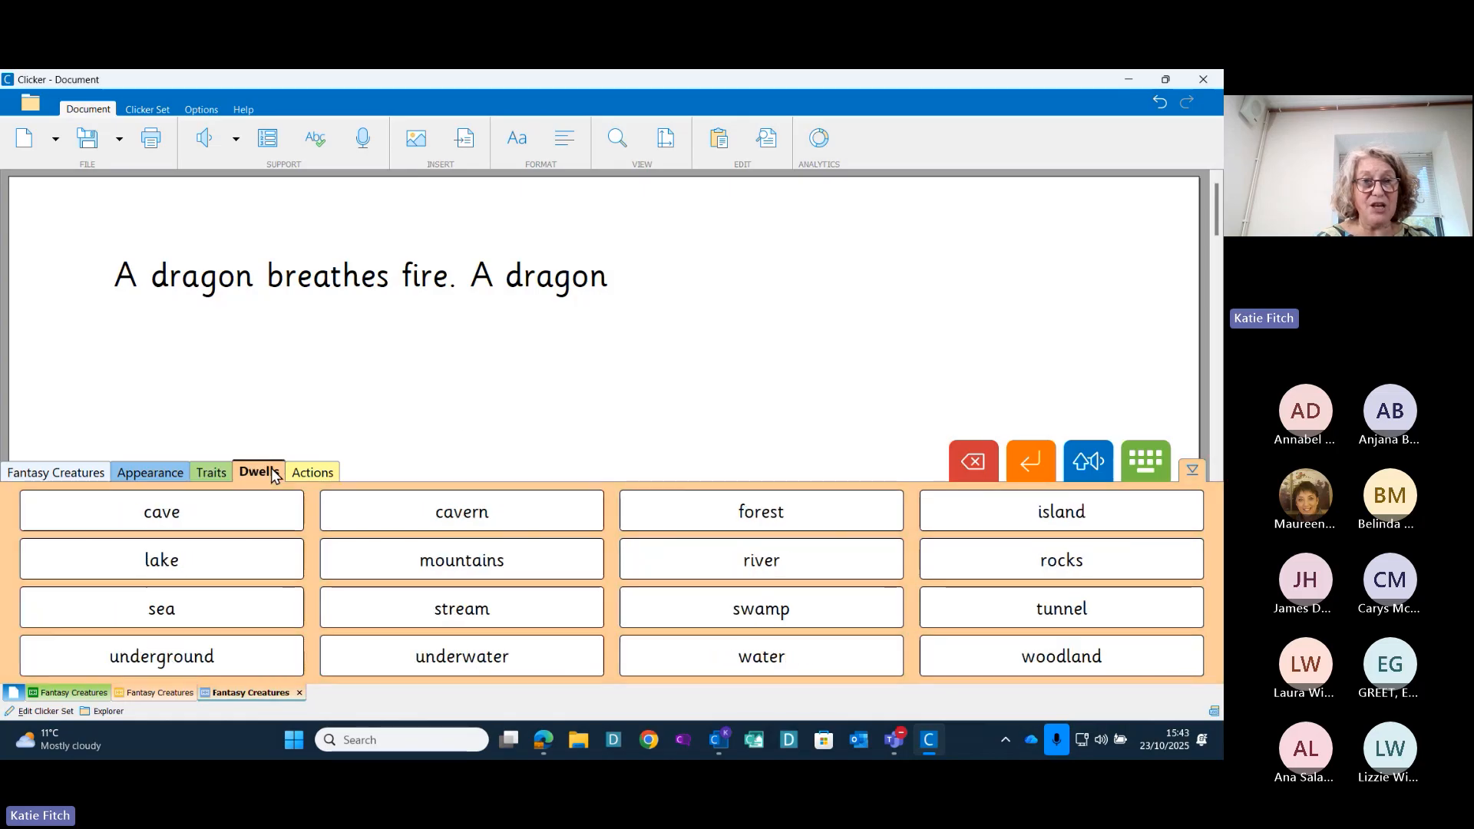
Turn on word prediction and continue the second sentence with the predicted word "has" and "beautiful" from the Appearance words
left_click(151, 473)
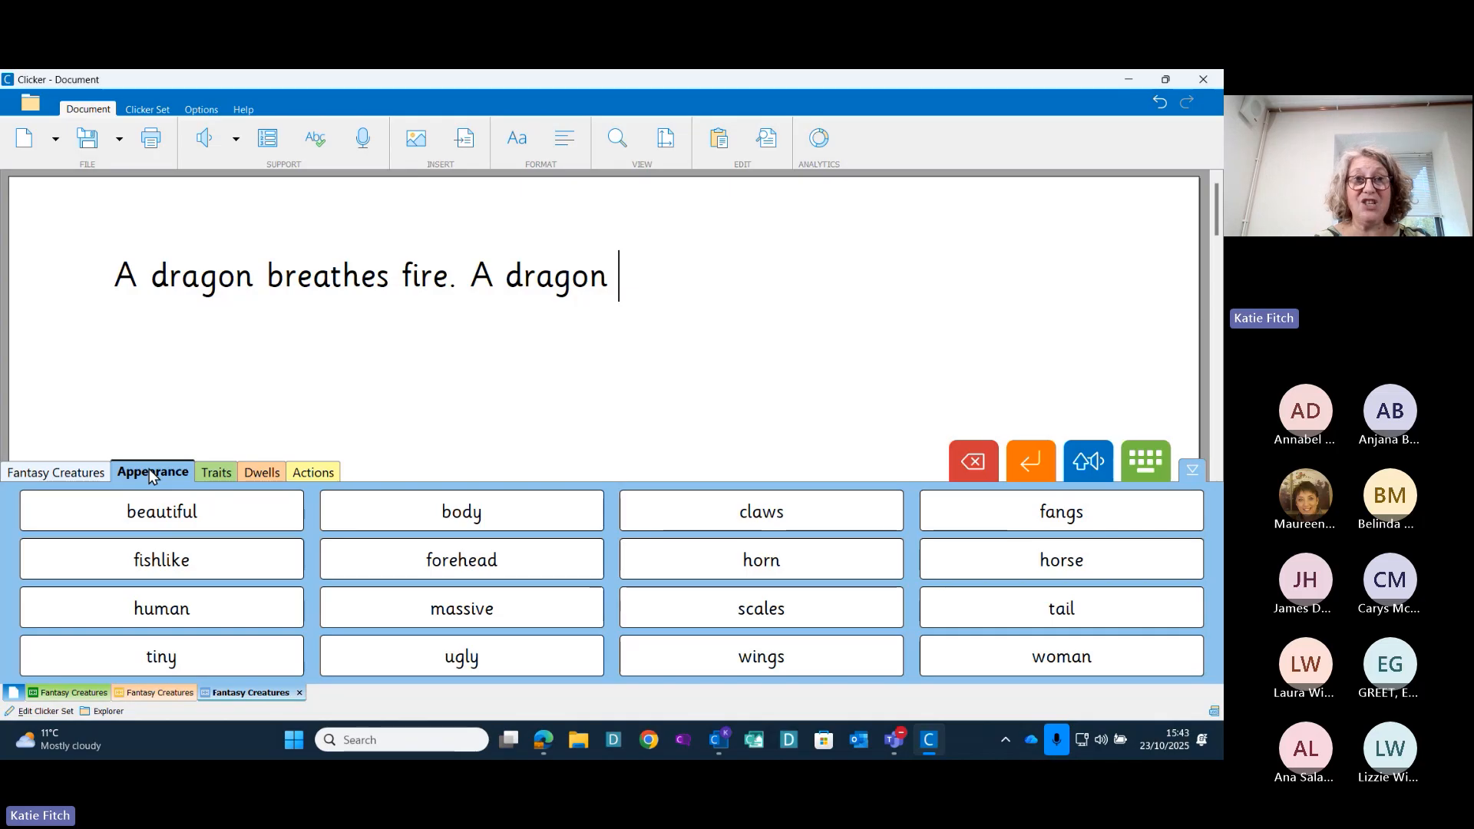
left_click(269, 146)
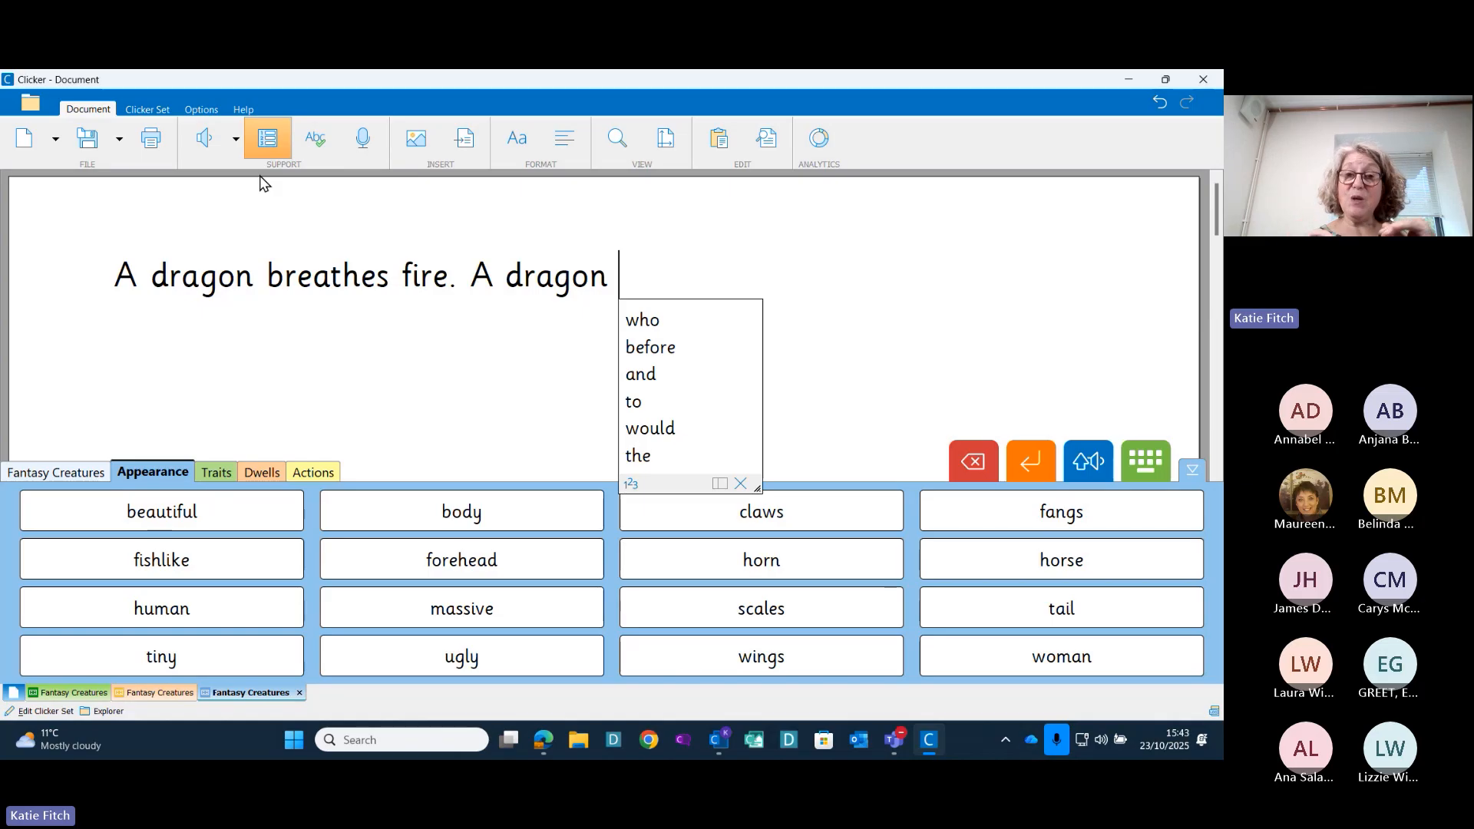
type("ha")
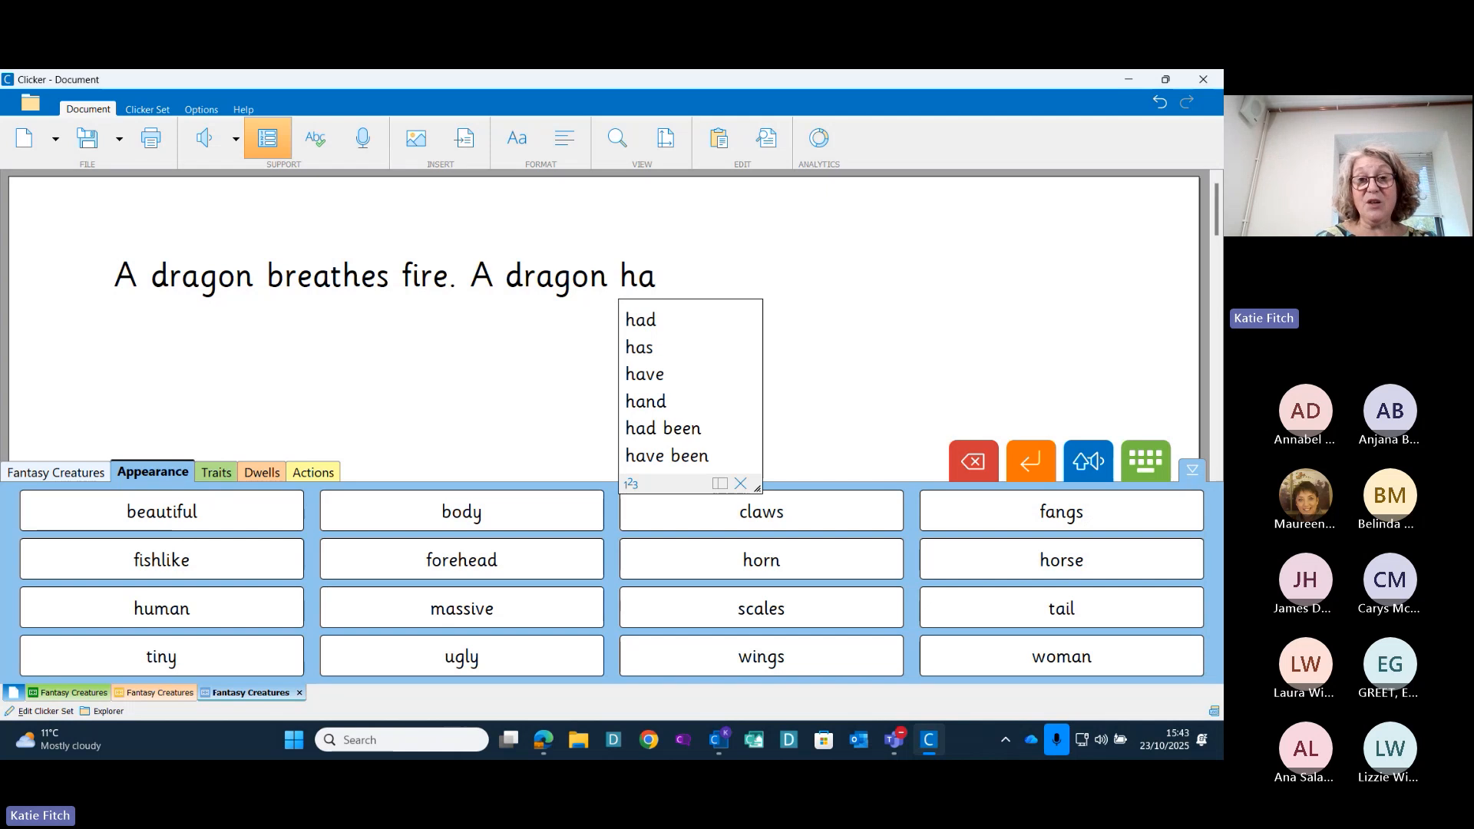
left_click(658, 352)
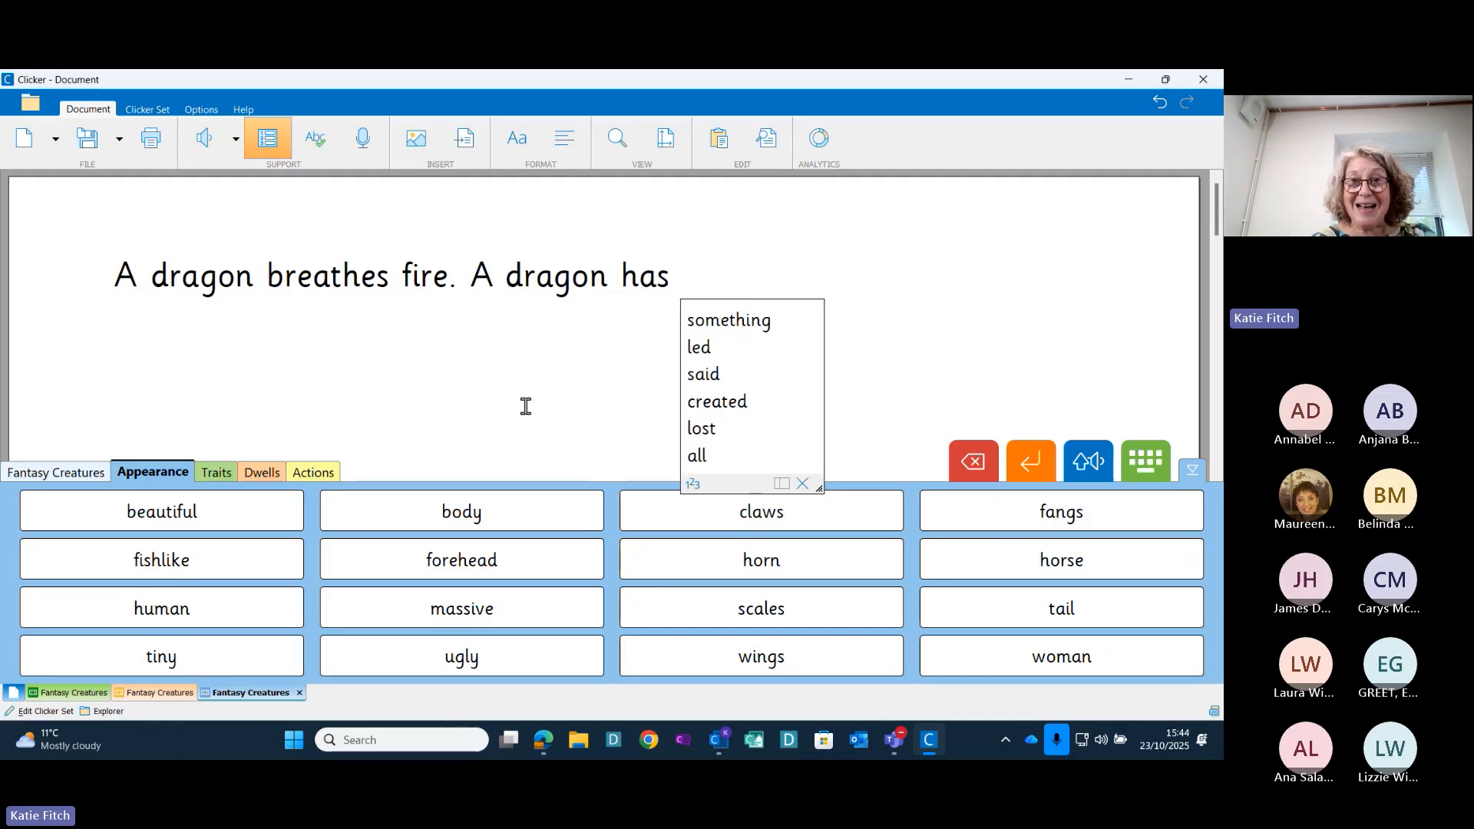
left_click(175, 523)
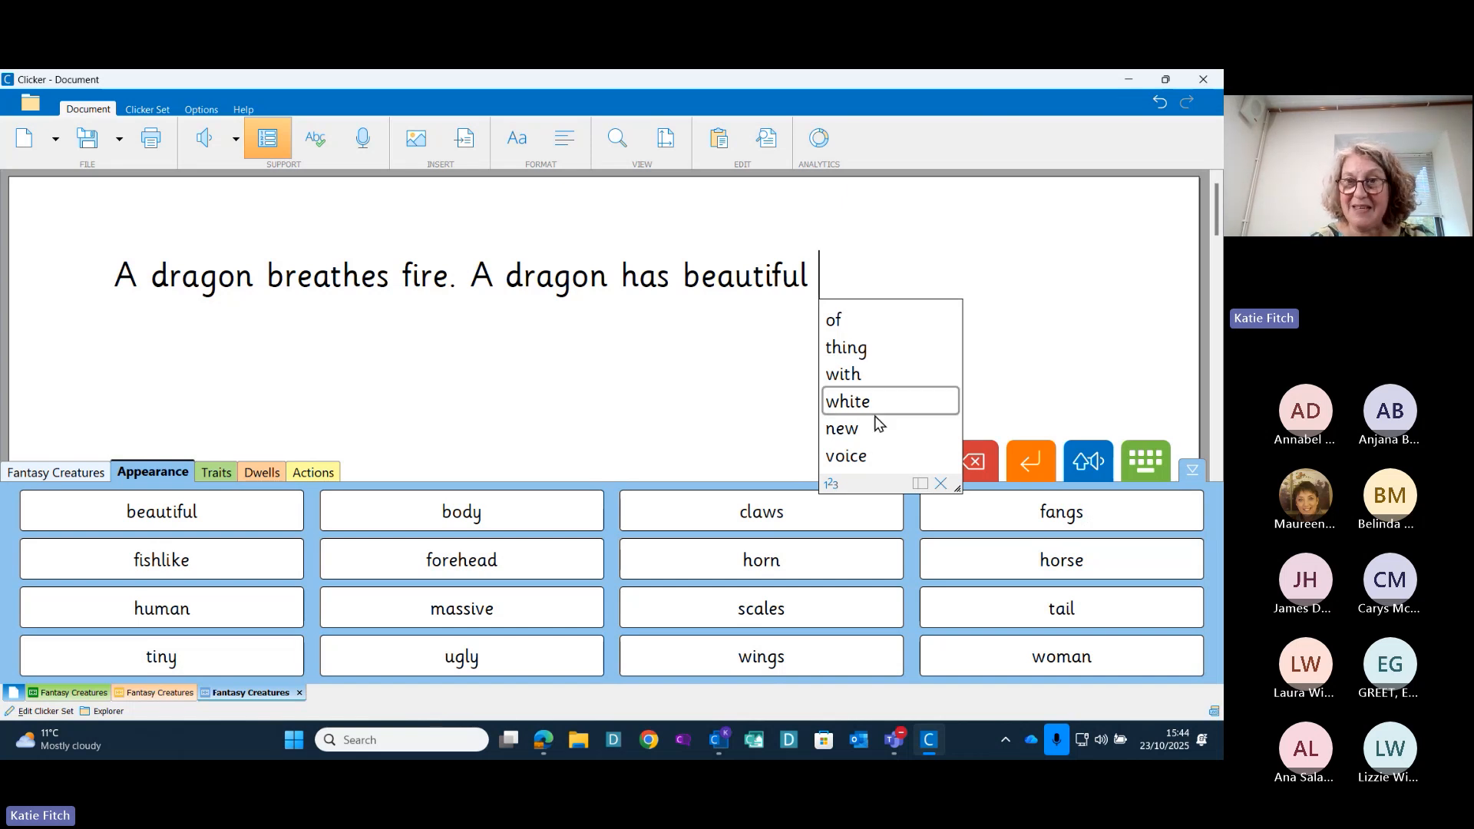
Close the word prediction list, switch to the green Fantasy Creatures set, and page forward to the sprite and back to the mermaid
left_click(941, 483)
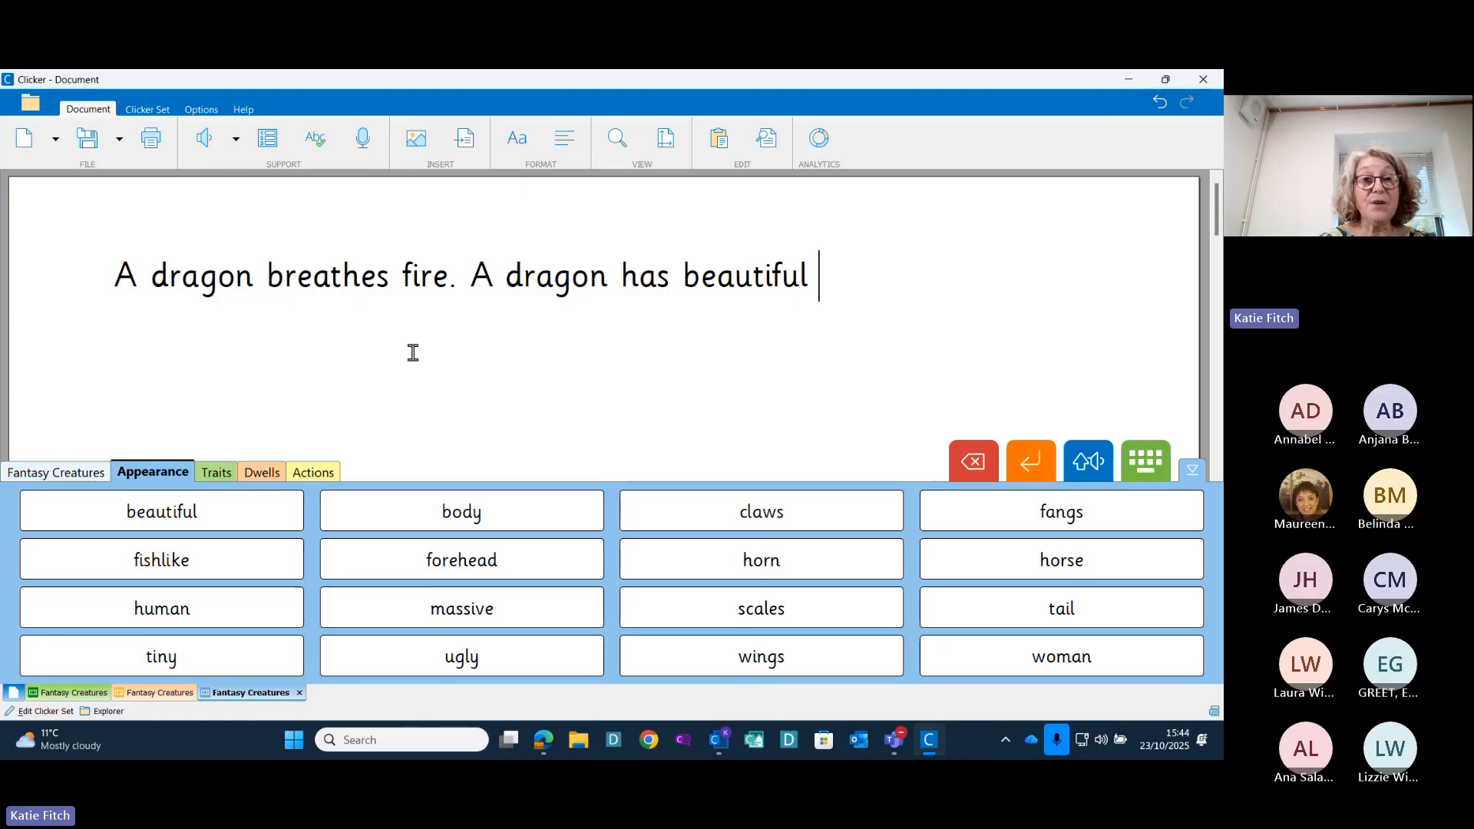
left_click(80, 693)
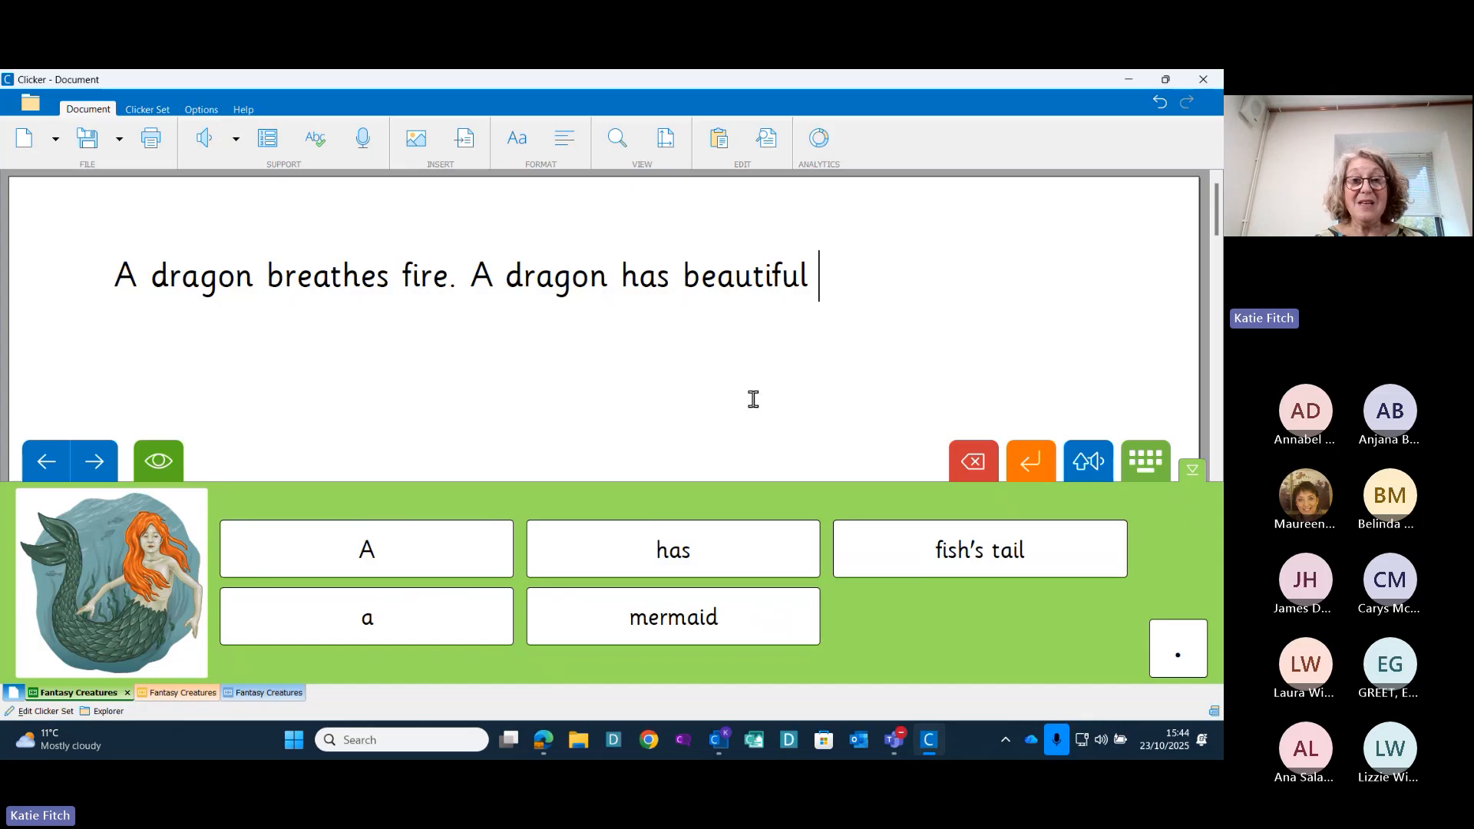
left_click(96, 464)
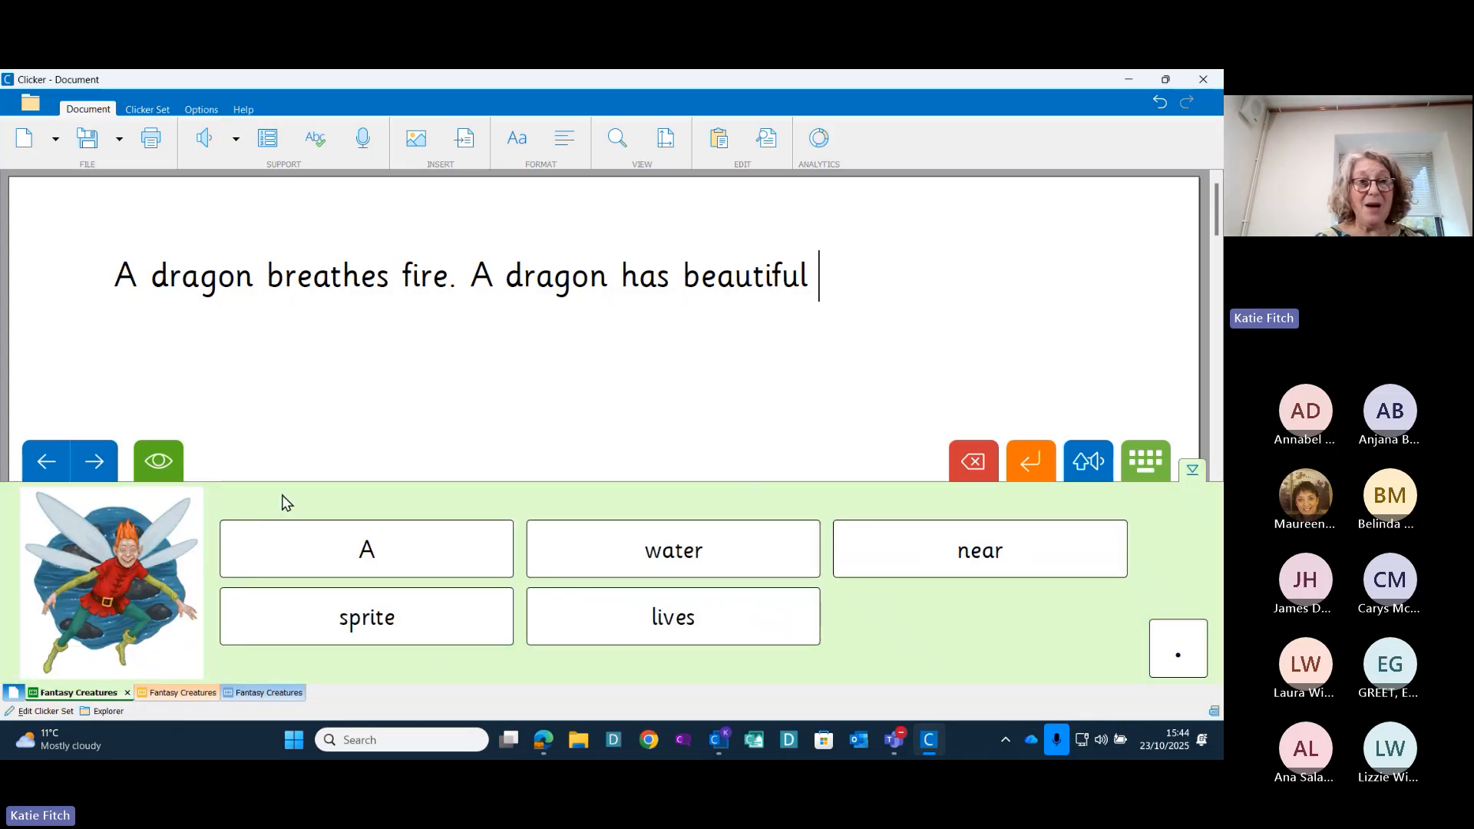
left_click(46, 461)
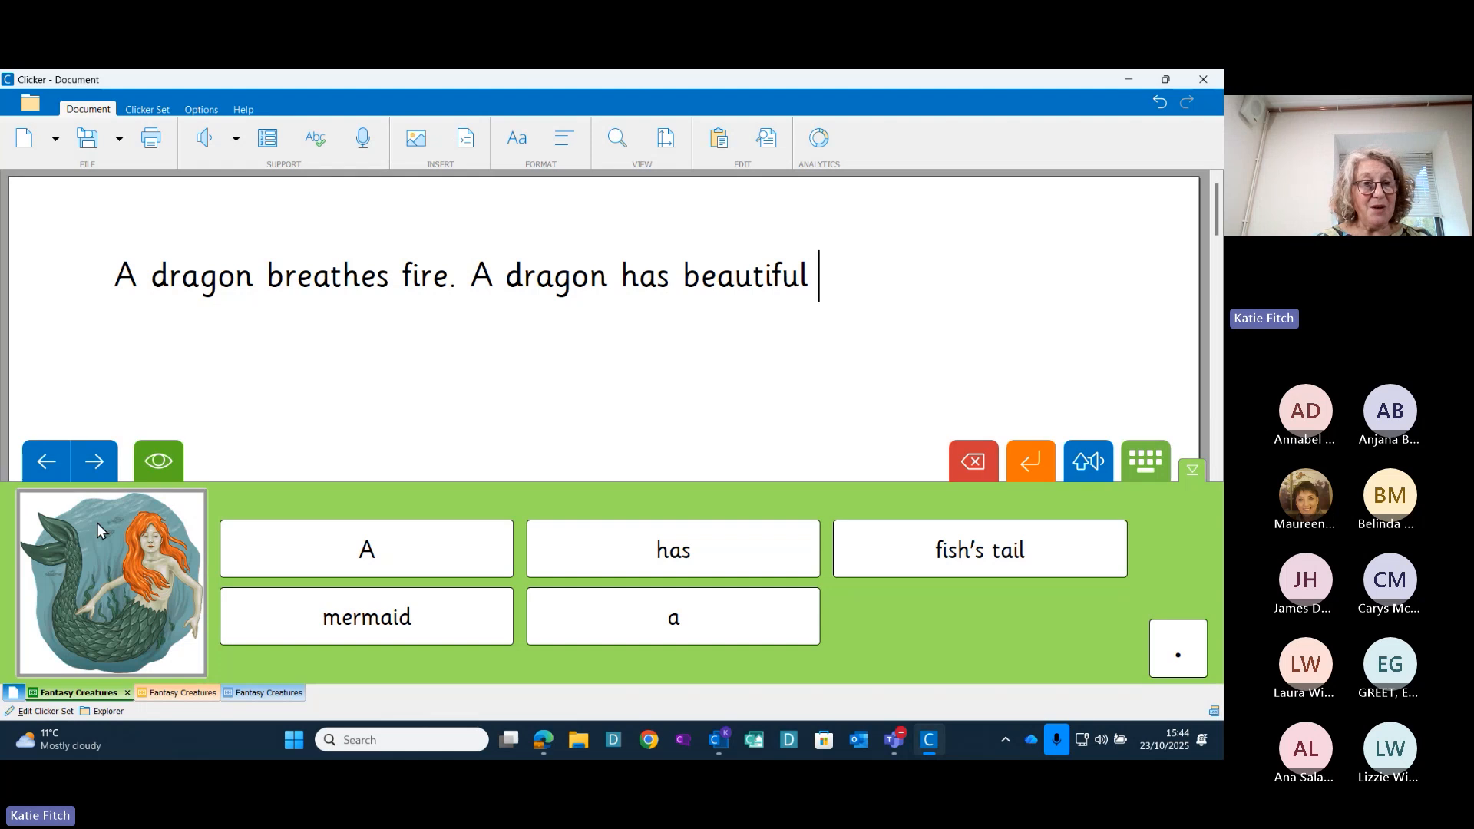
Edit the mermaid sentence grid to use Sentence Order with the View & Copy model sentence, and show it with the document
left_click(66, 713)
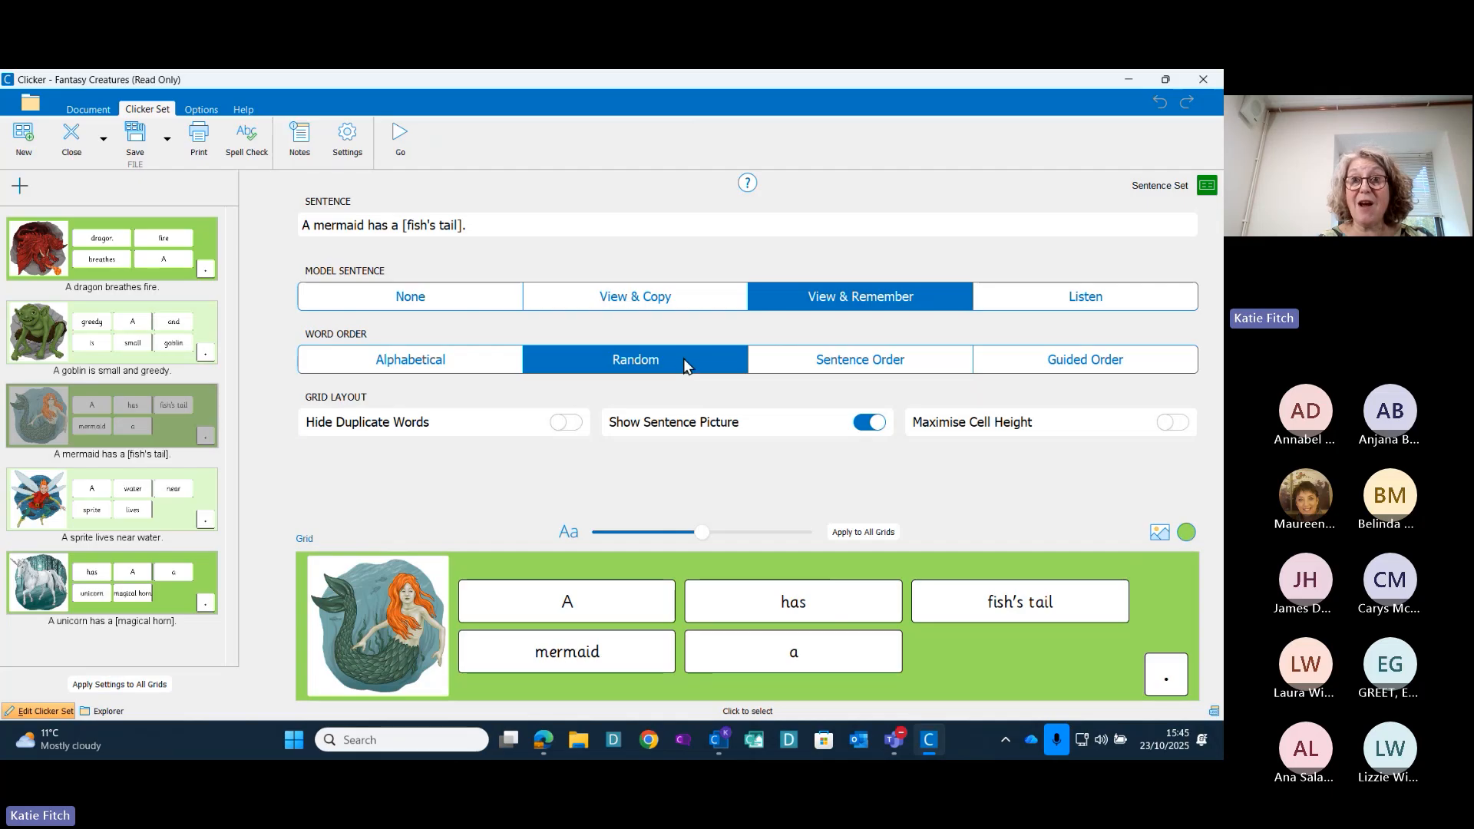
left_click(860, 367)
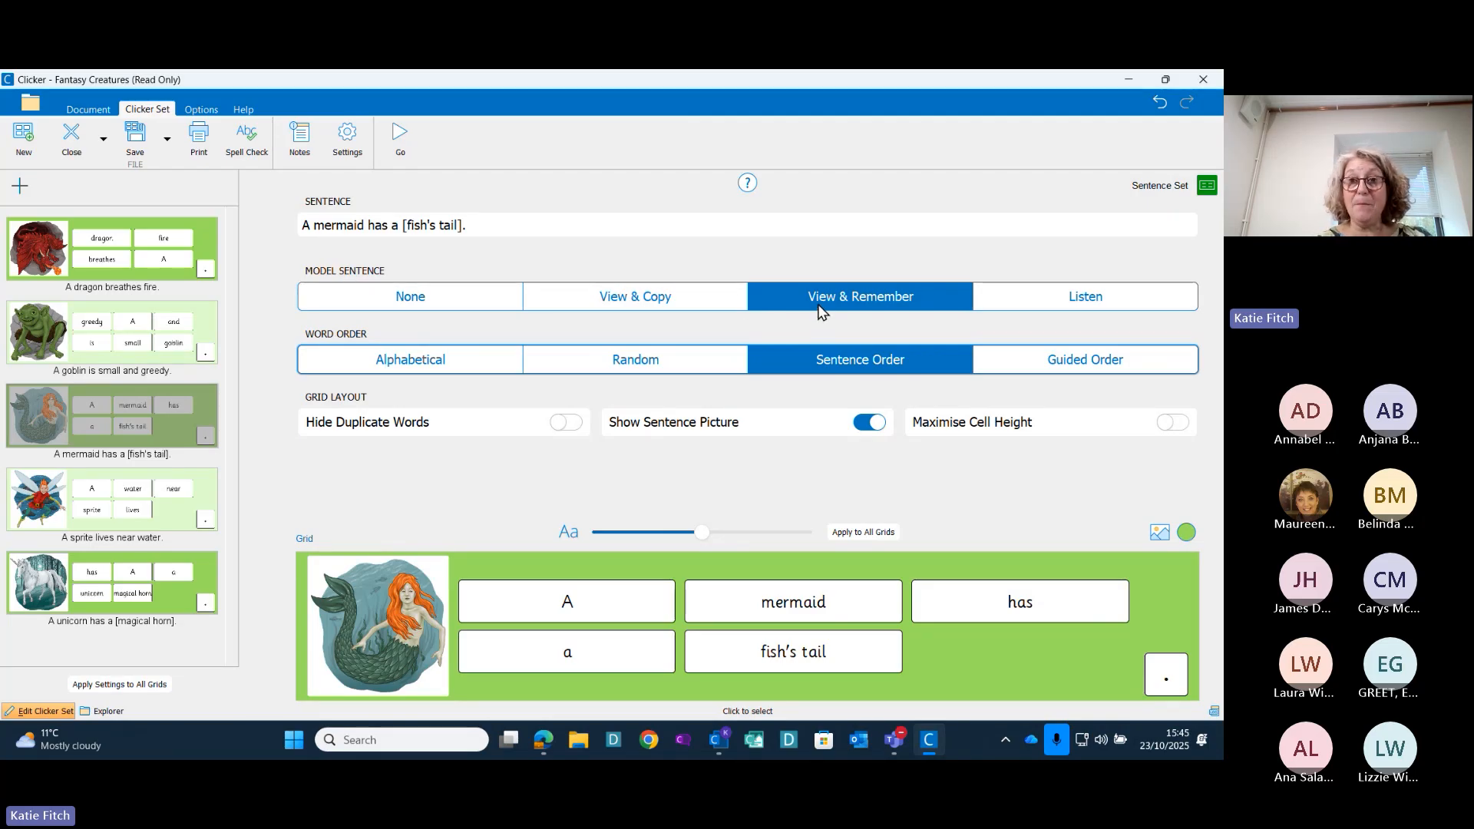
left_click(615, 298)
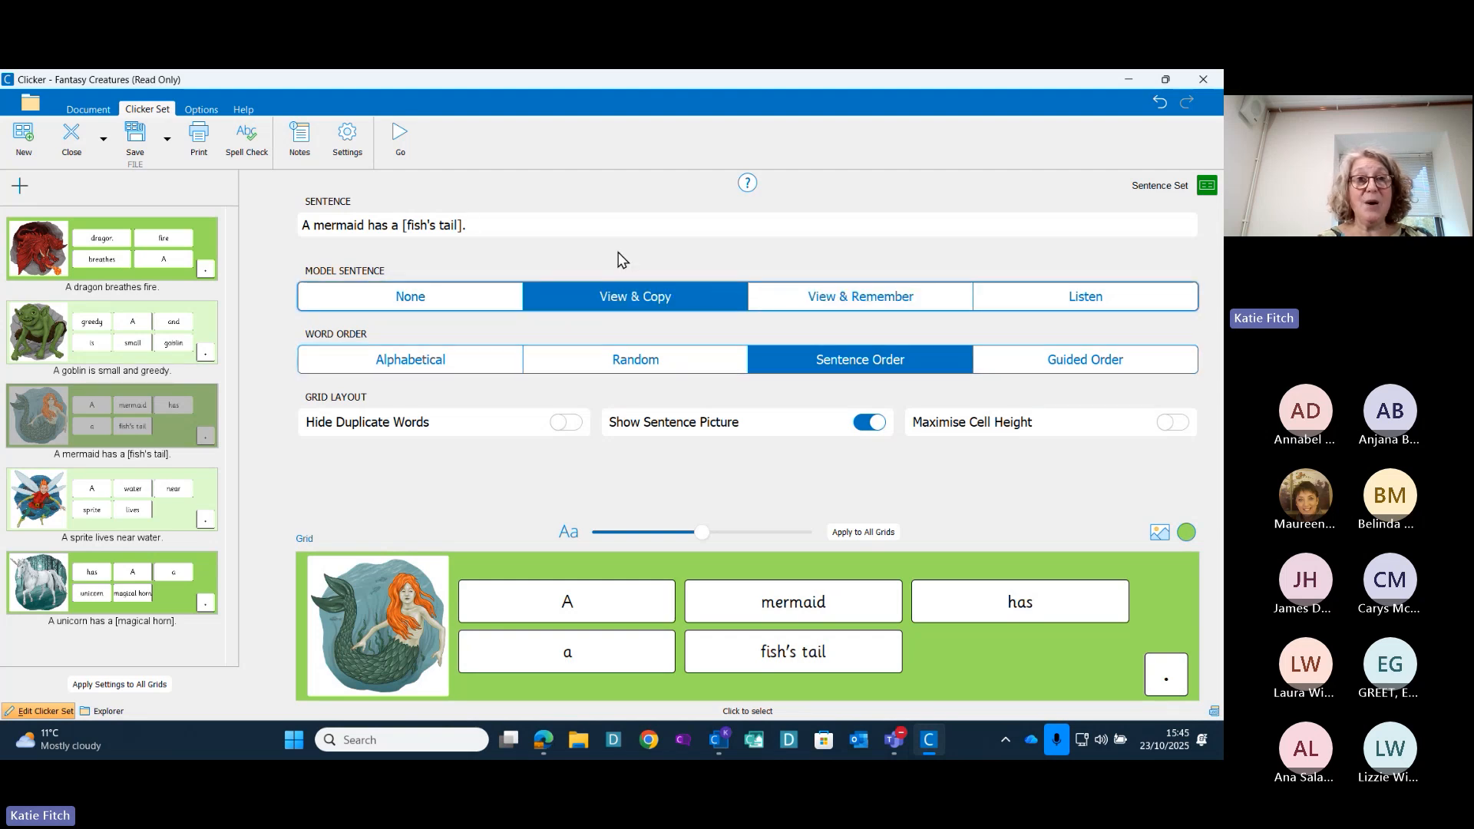
left_click(401, 142)
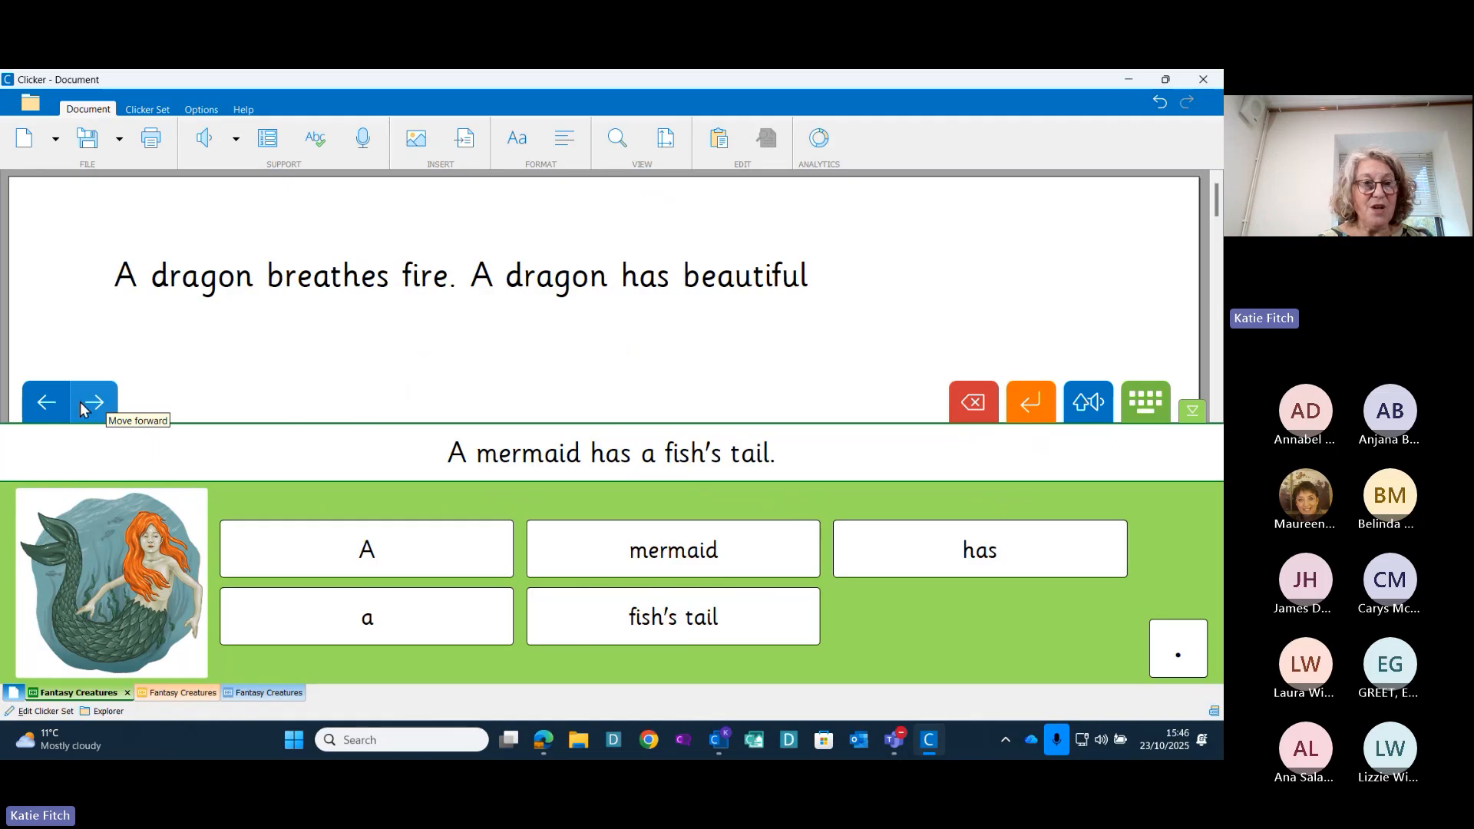
Change the goblin grid's sentence to "A goblin is small and green." and show the edited grid with the document
left_click(44, 713)
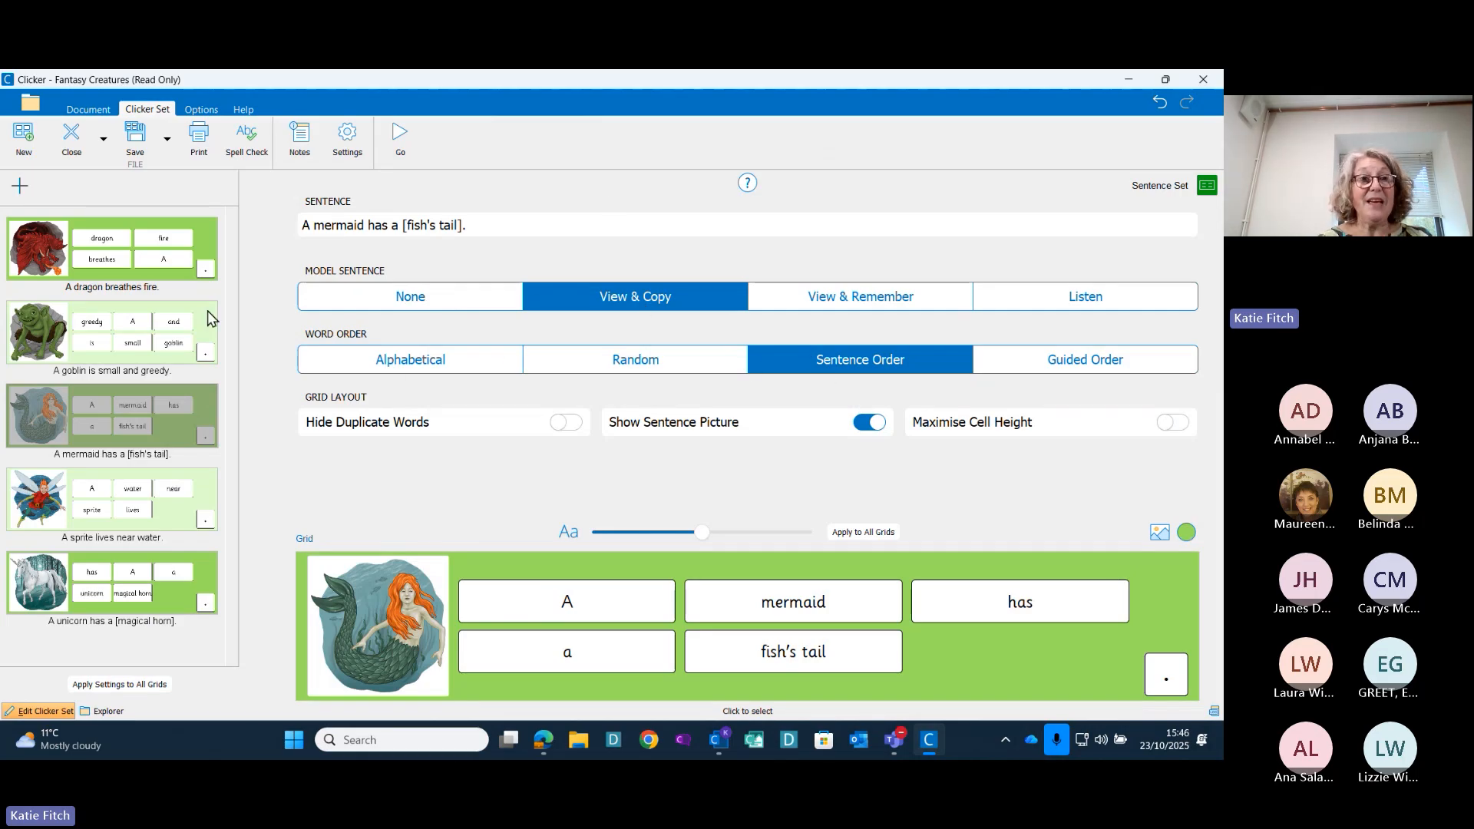
left_click(146, 347)
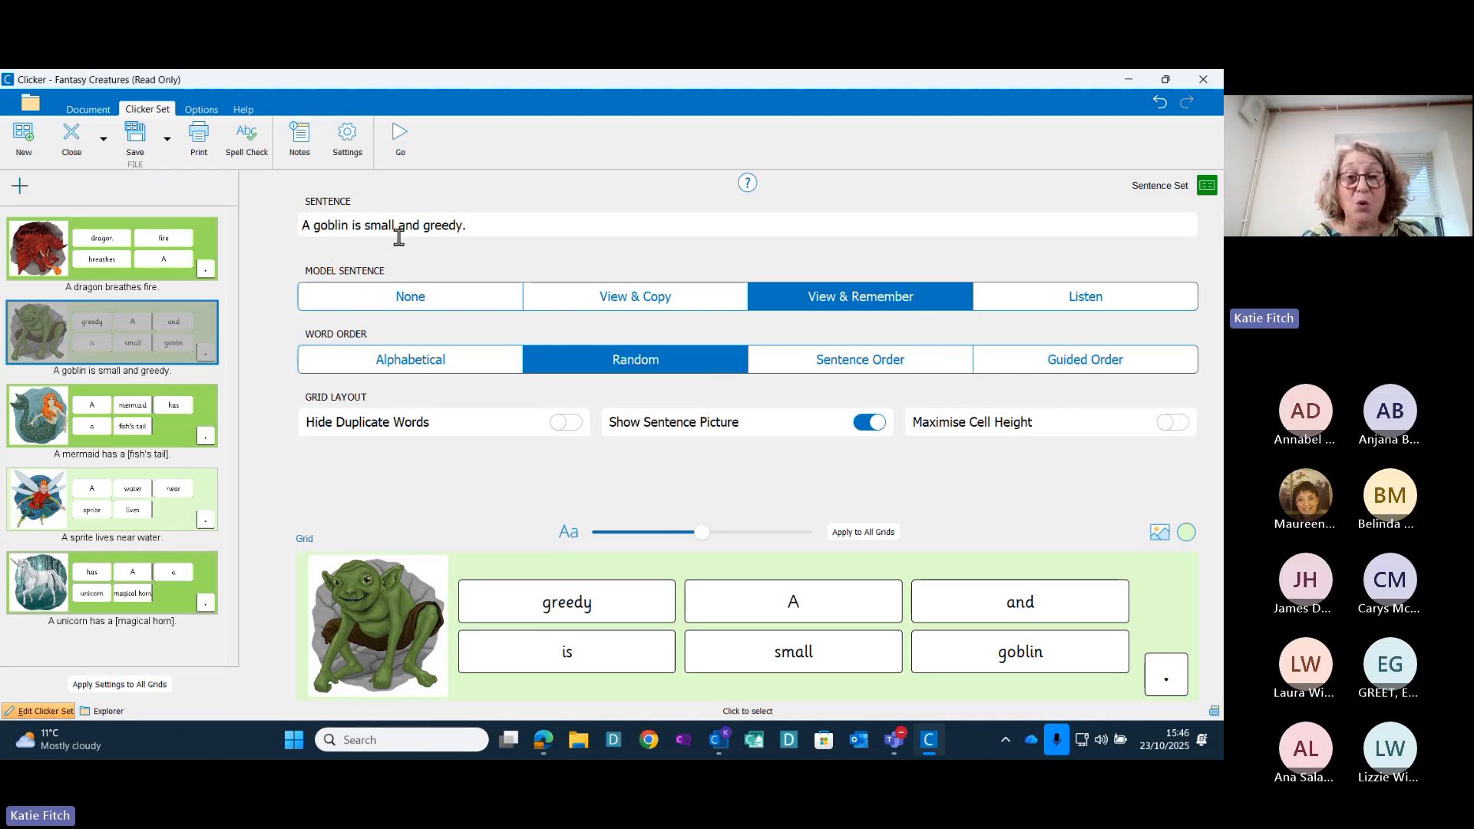
left_click(465, 227)
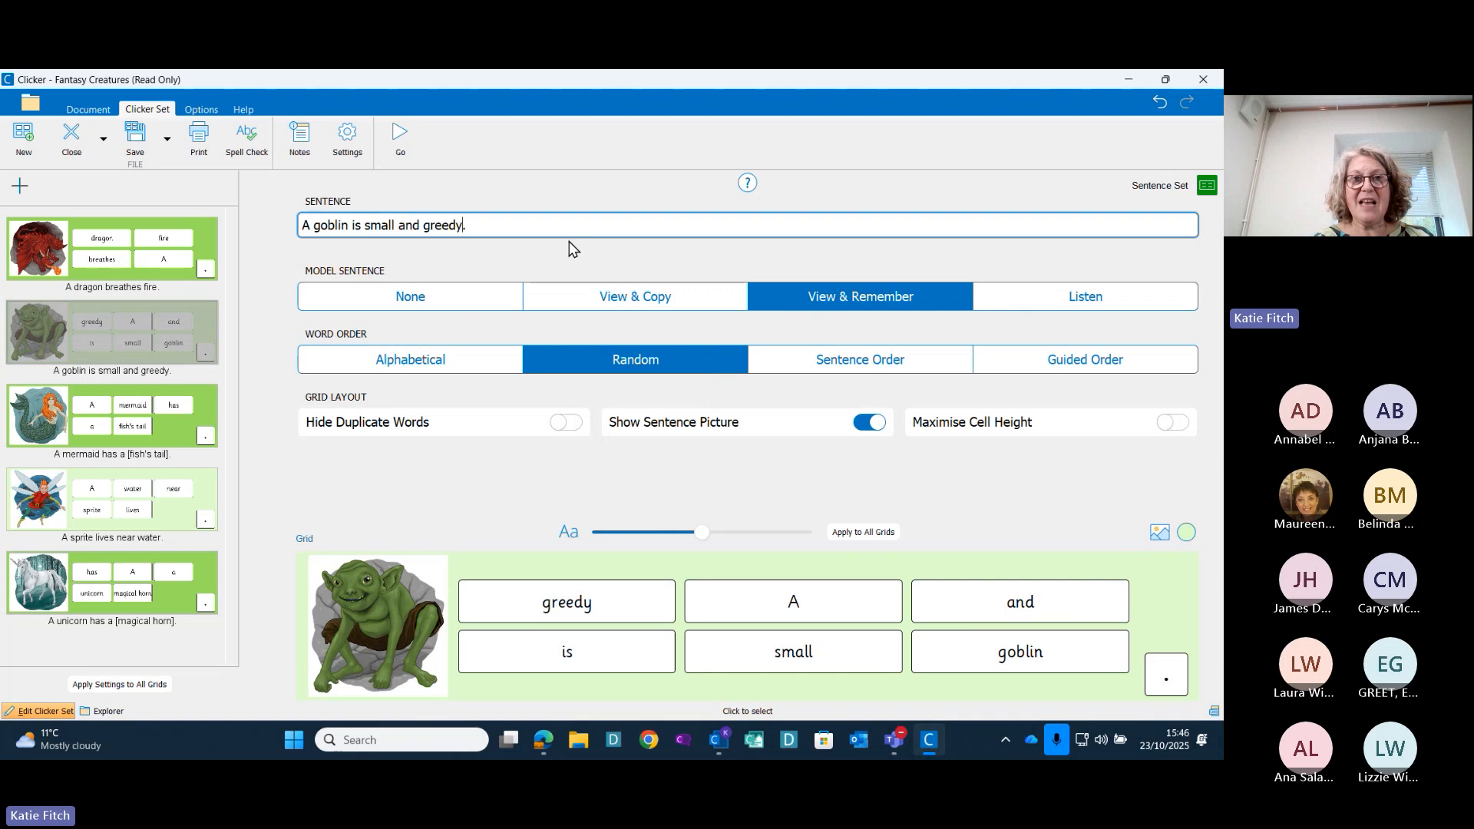
key("BackSpace")
key("BackSpace")
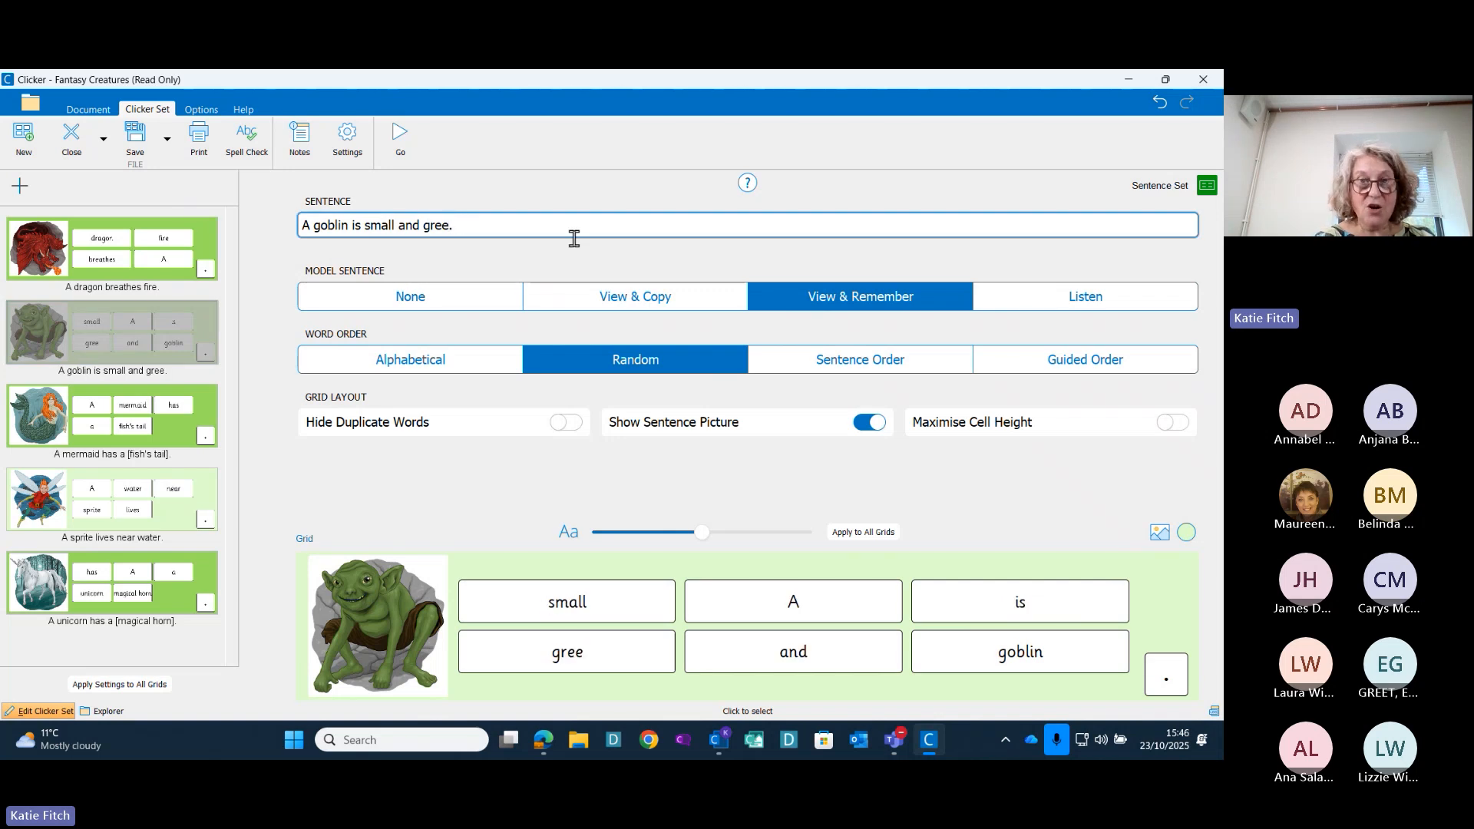
type("n")
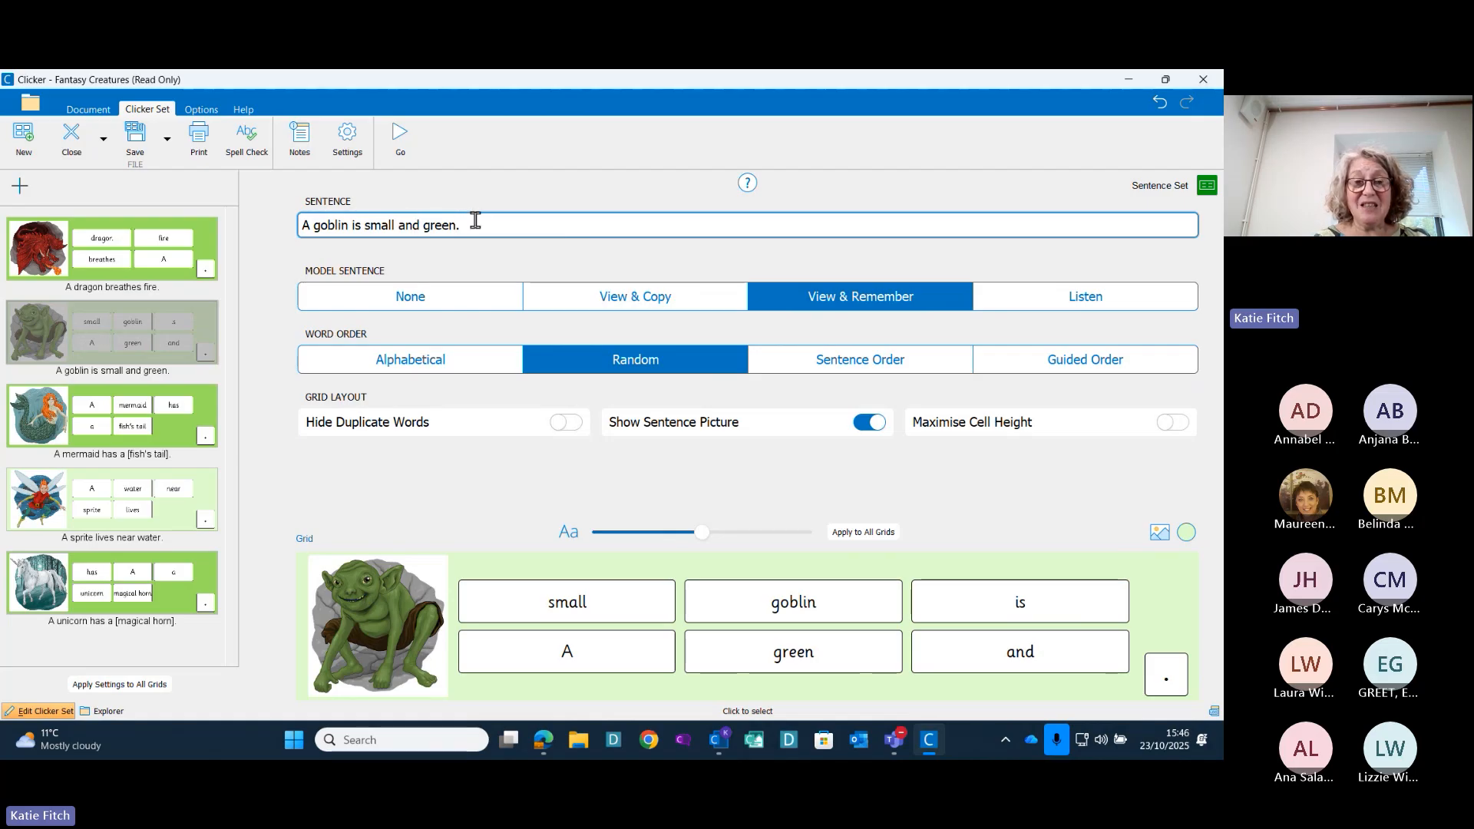
left_click(401, 149)
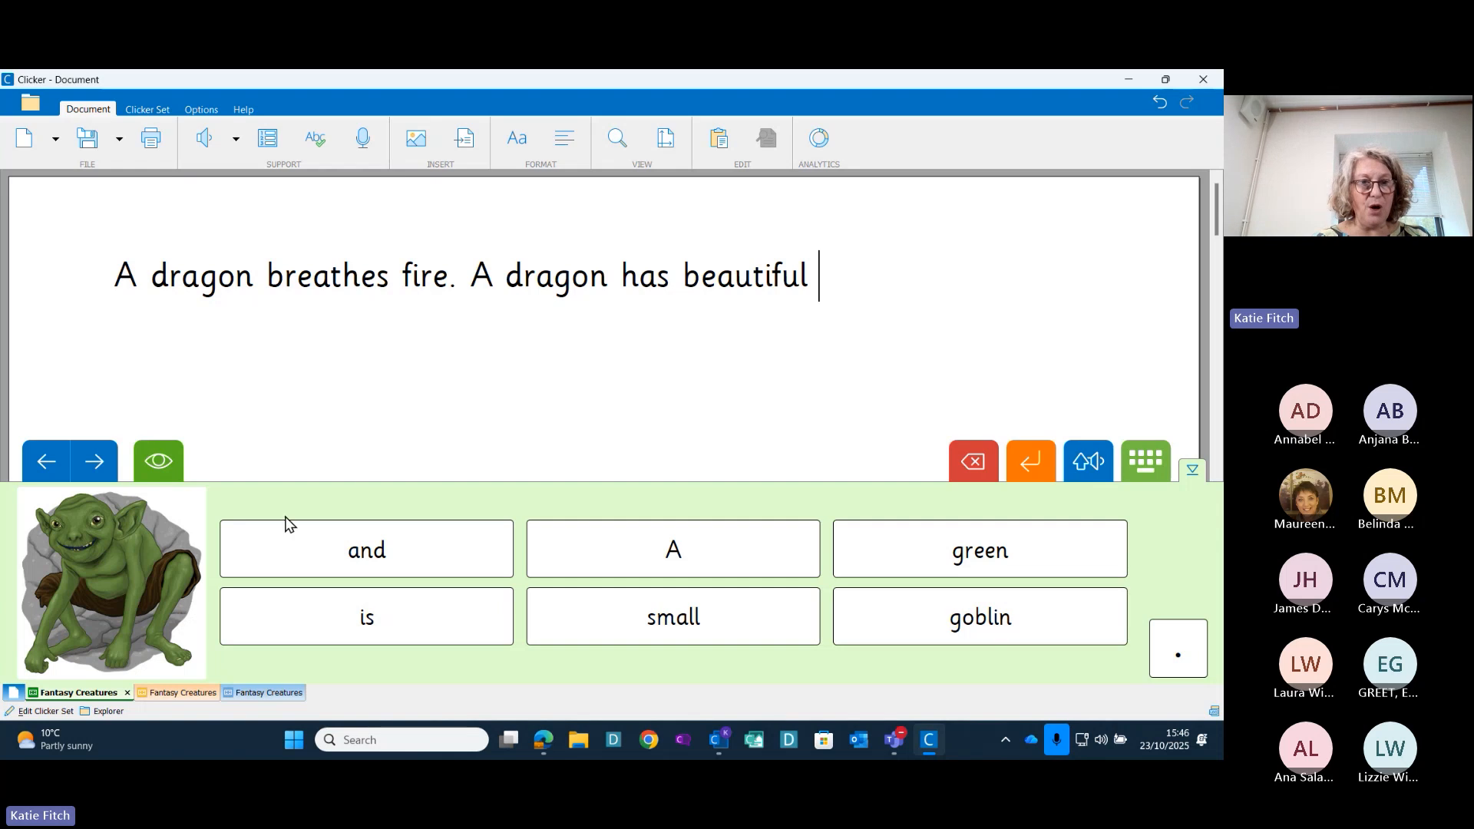
In the orange Fantasy Creatures set's Mermaid grid, colour the "lives", "has", "is" cluster light purple
left_click(190, 693)
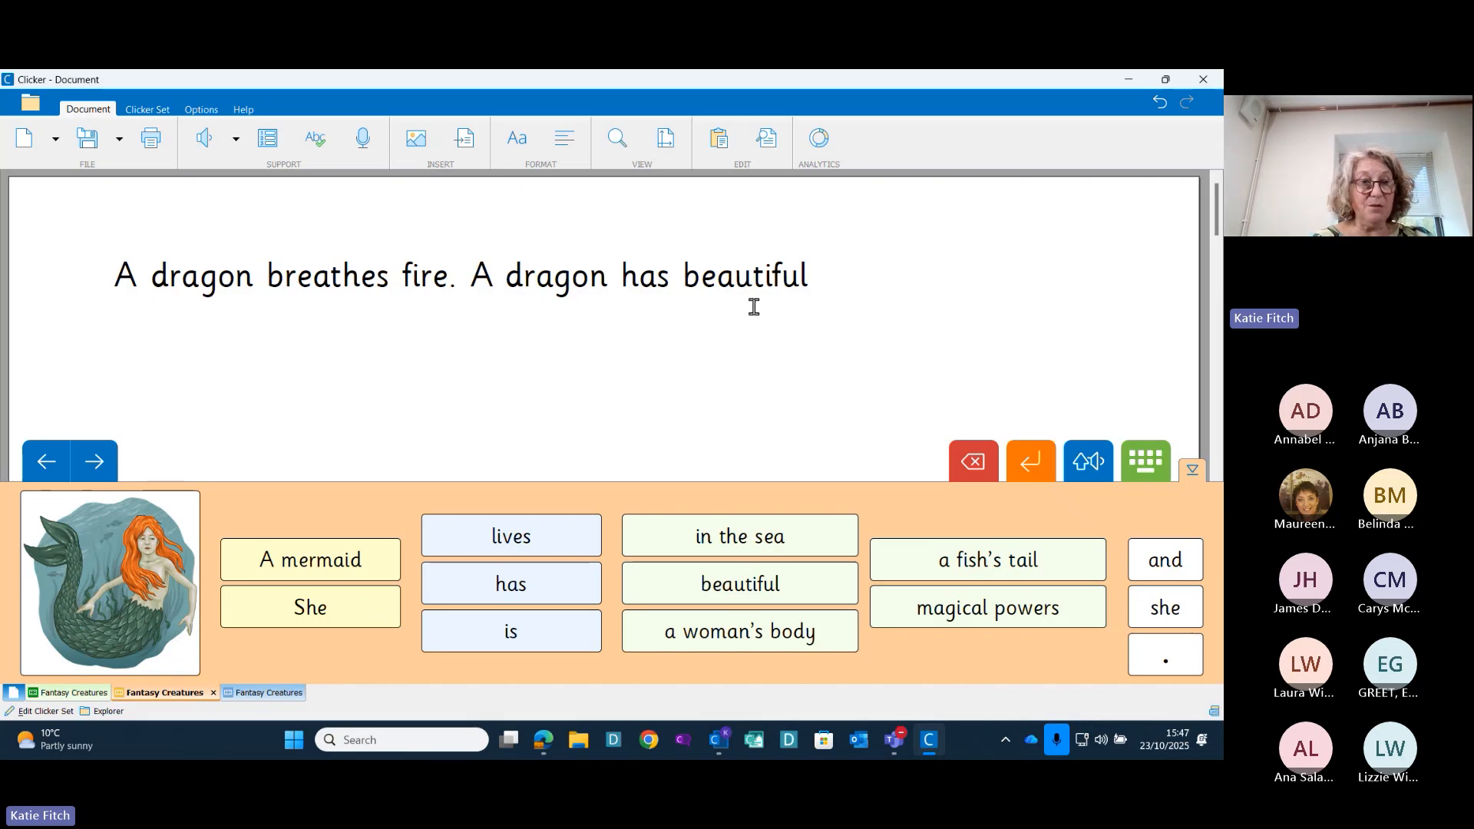
left_click(43, 712)
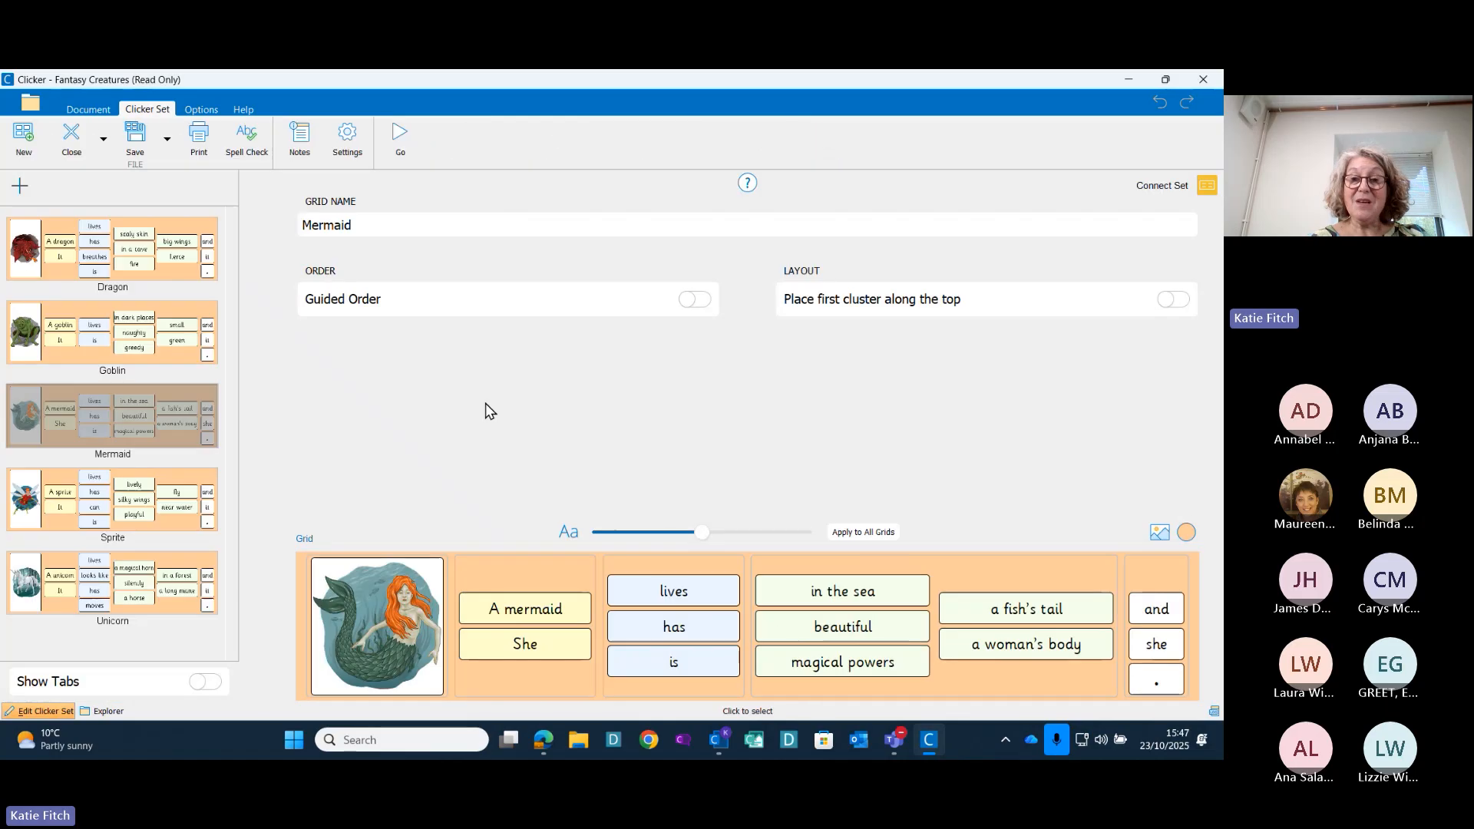
left_click(554, 573)
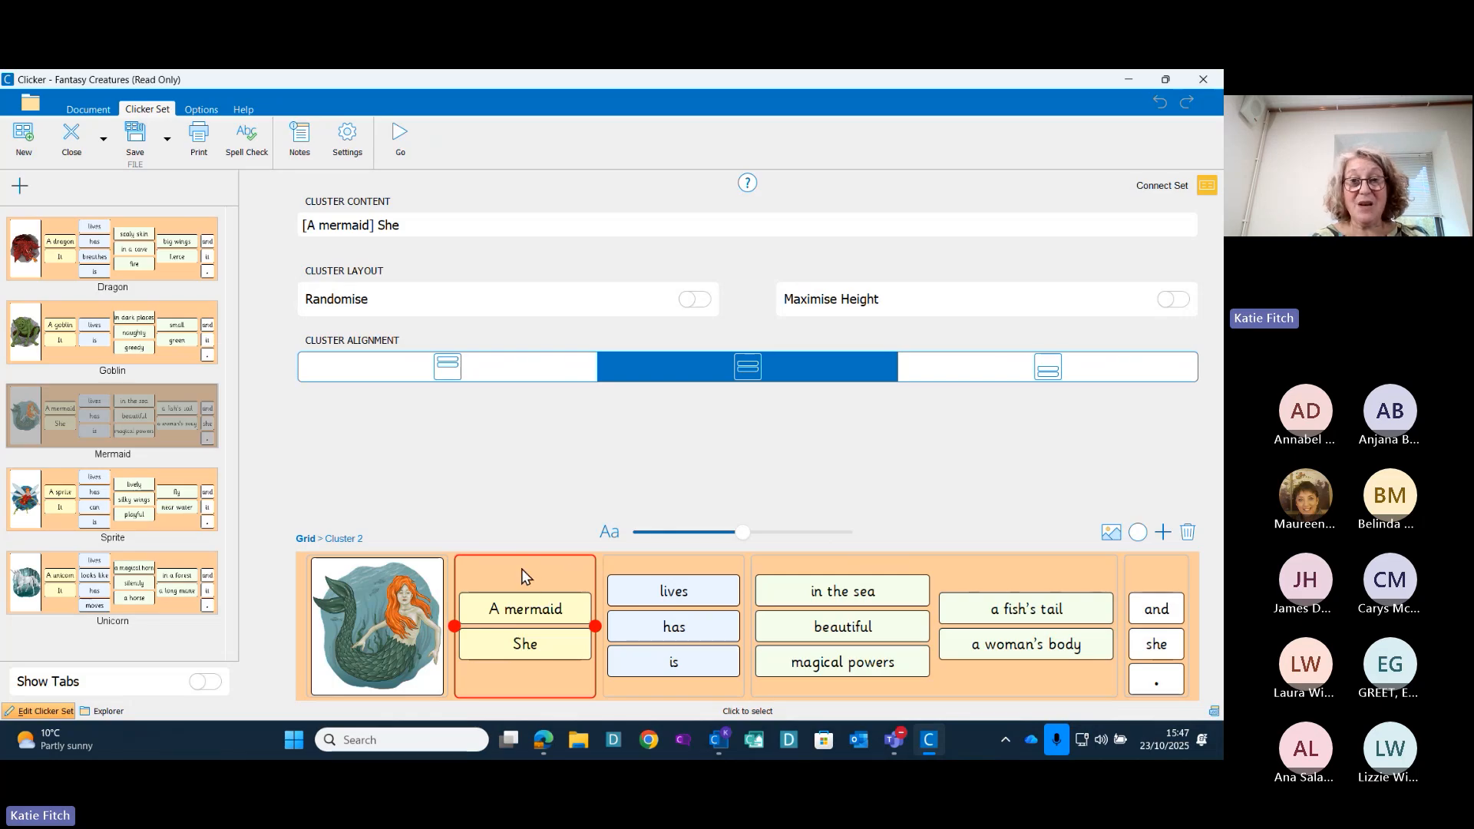
left_click(665, 572)
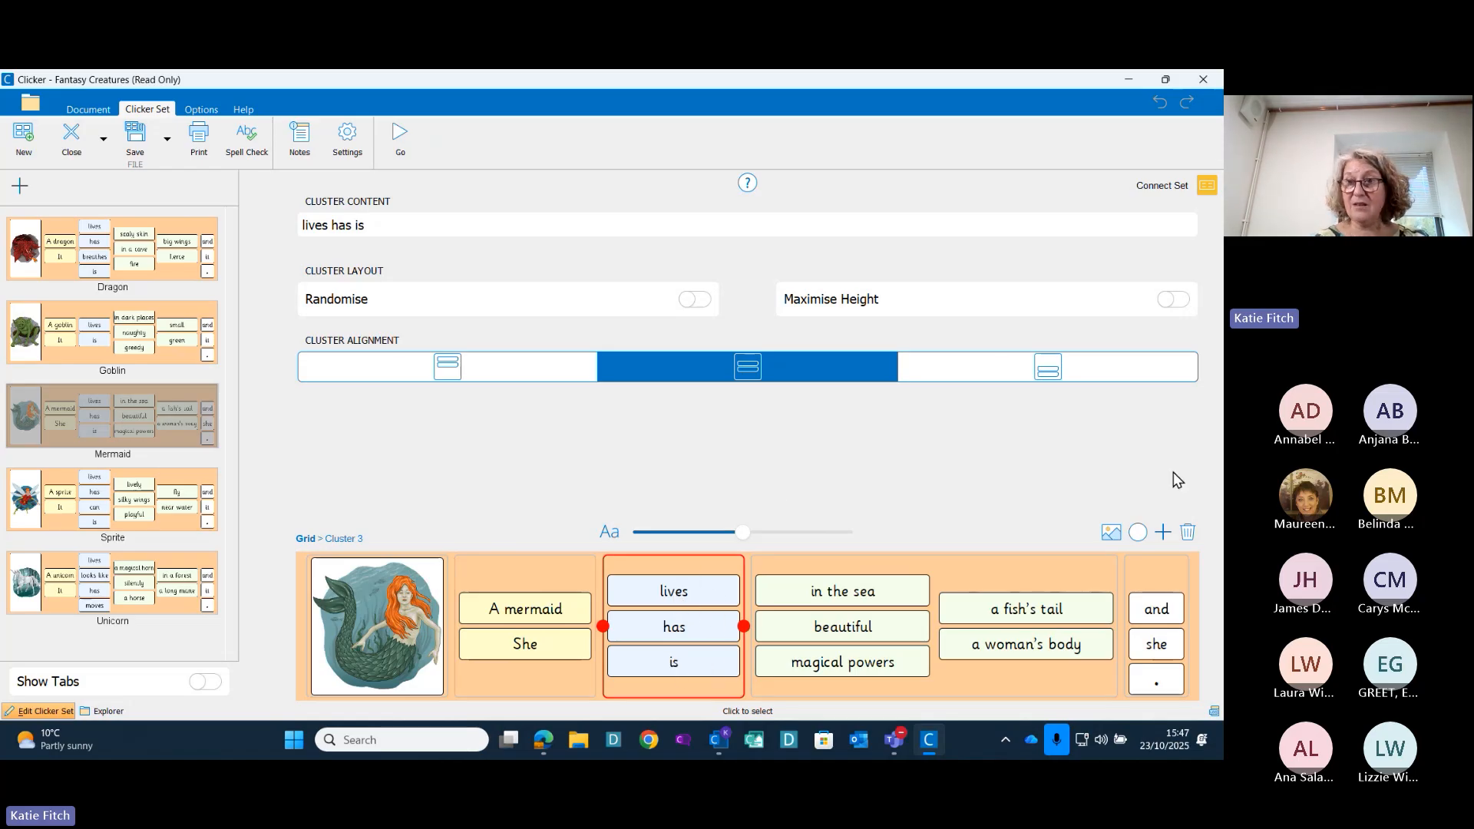
left_click(1139, 533)
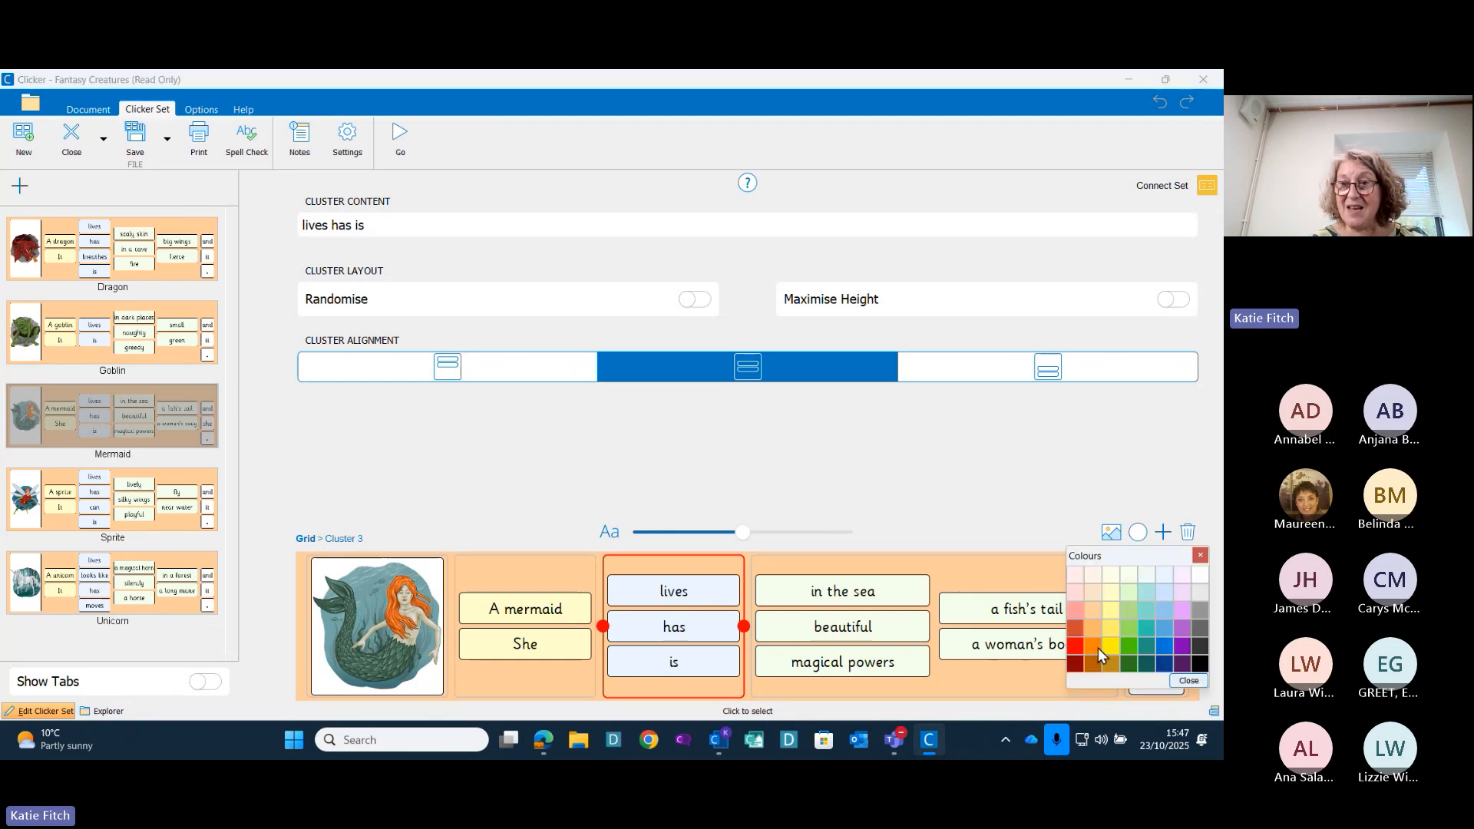
left_click(1182, 611)
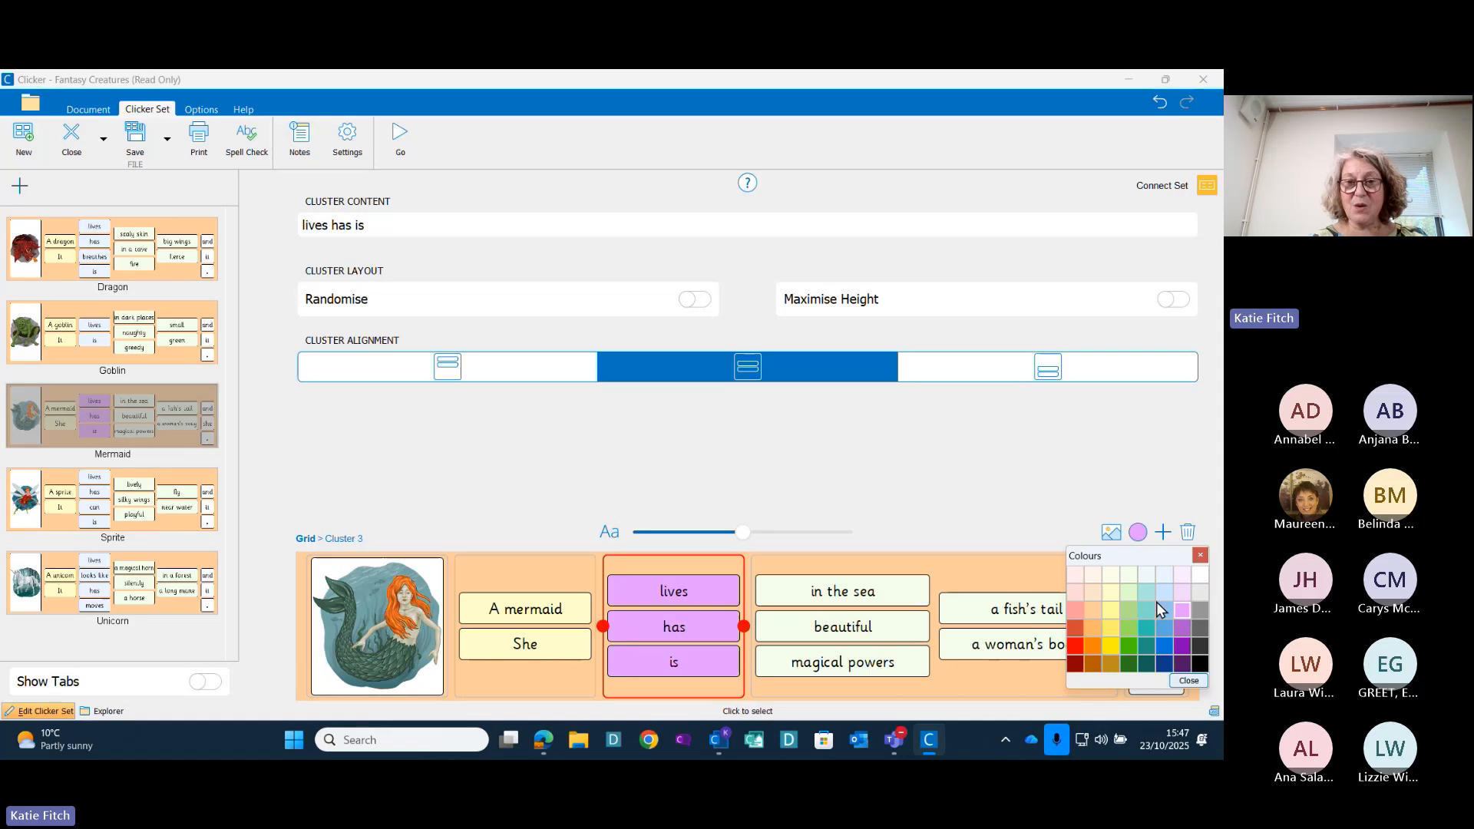
left_click(936, 510)
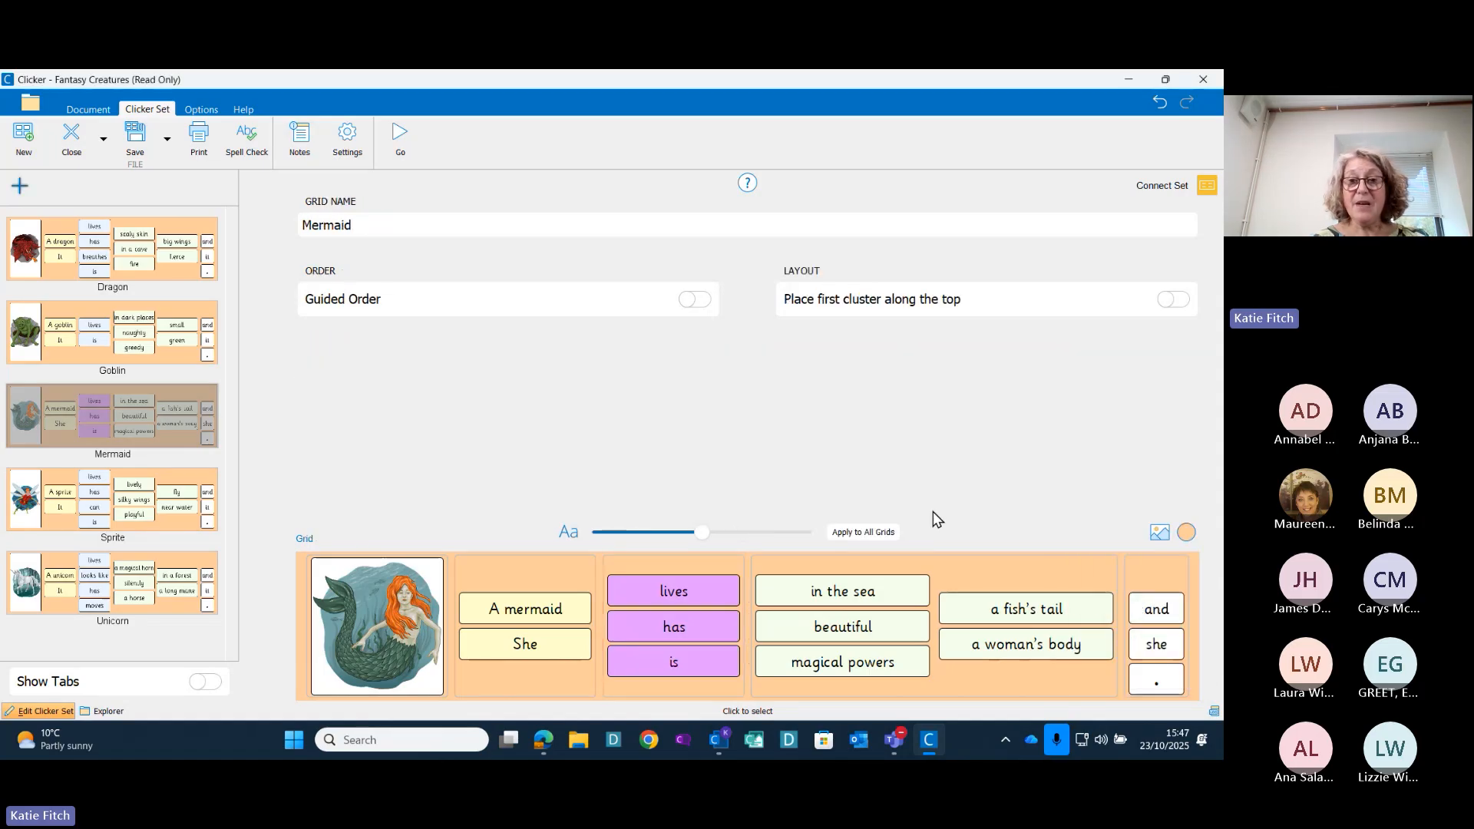
Colour only the "in the sea" cell of the Mermaid grid bright red
left_click(900, 593)
left_click(897, 593)
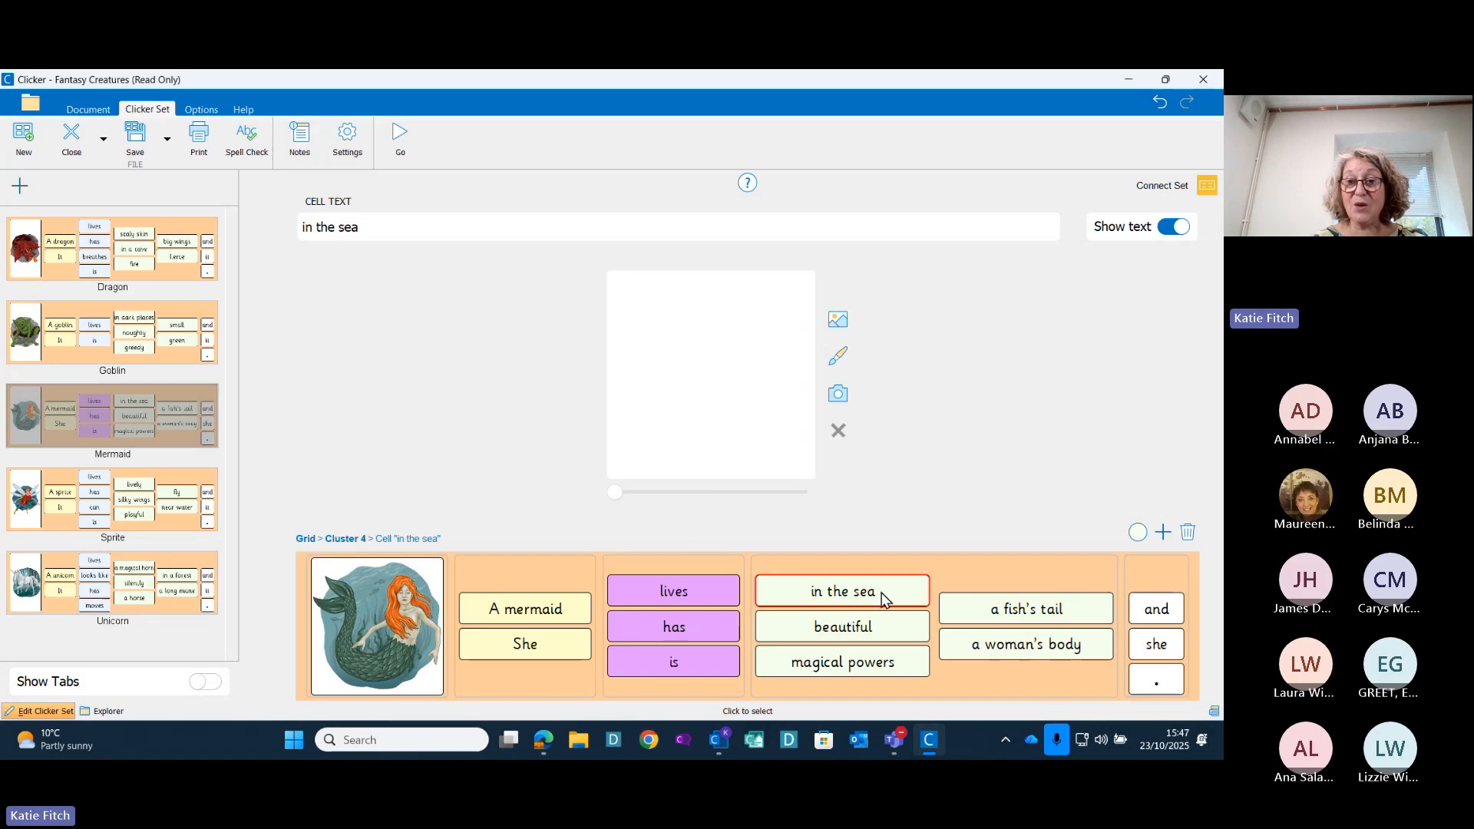
left_click(1138, 533)
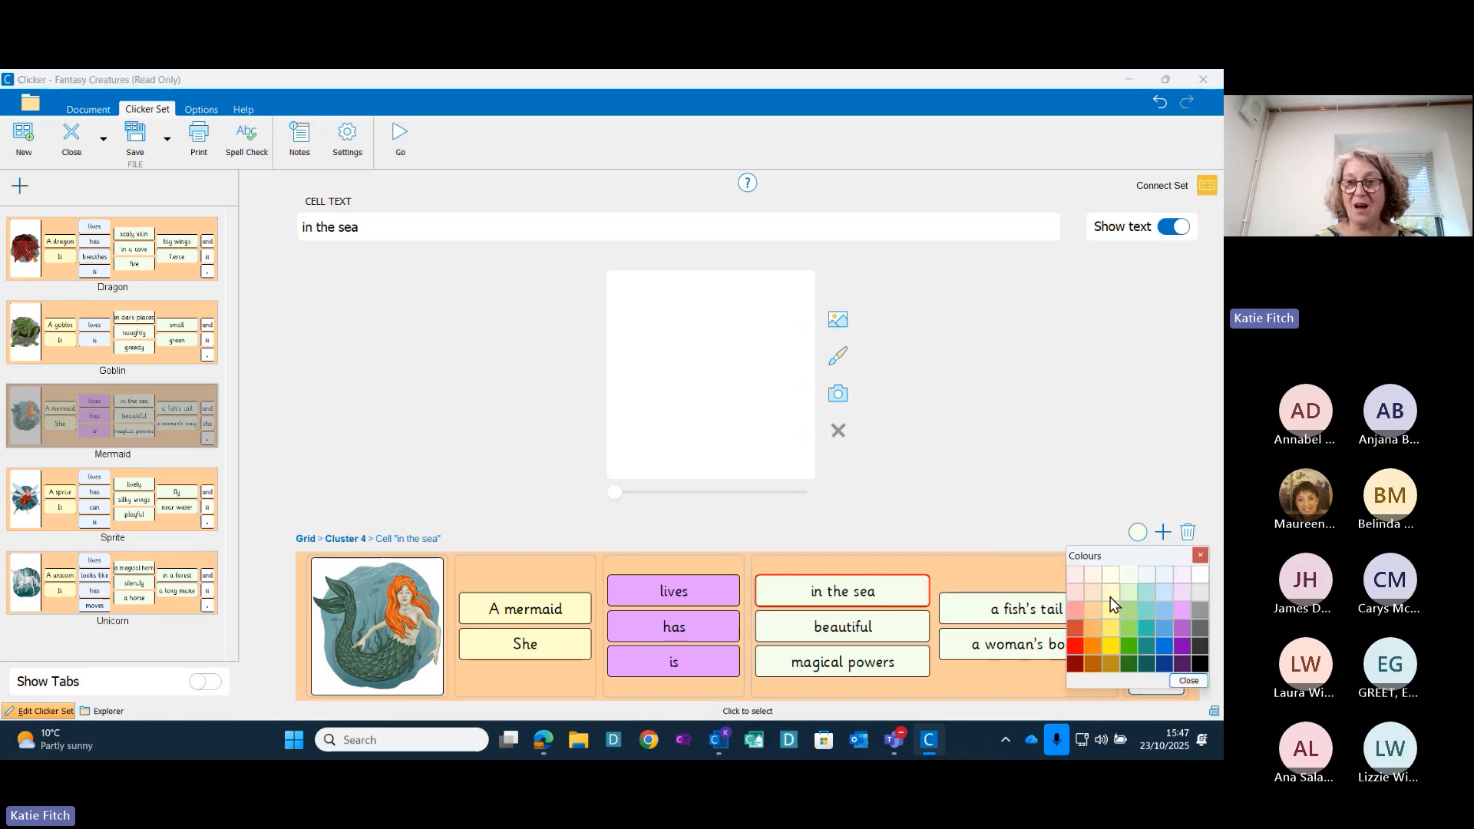
left_click(1076, 646)
left_click(997, 381)
left_click(999, 380)
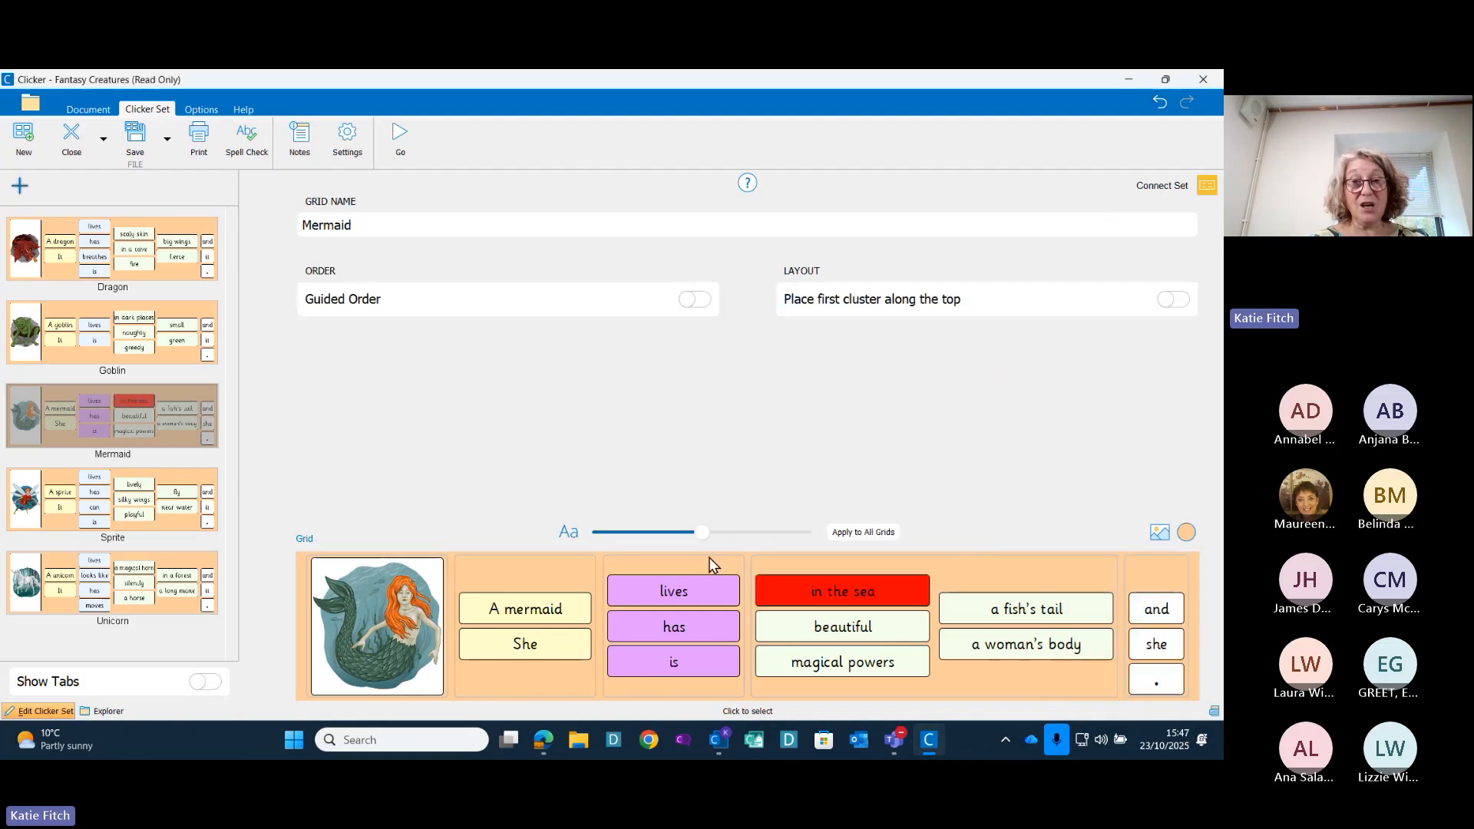
Inspect the "A mermaid" / "She" cluster and its "She" cell, and return to the document to view the recoloured grid
left_click(550, 570)
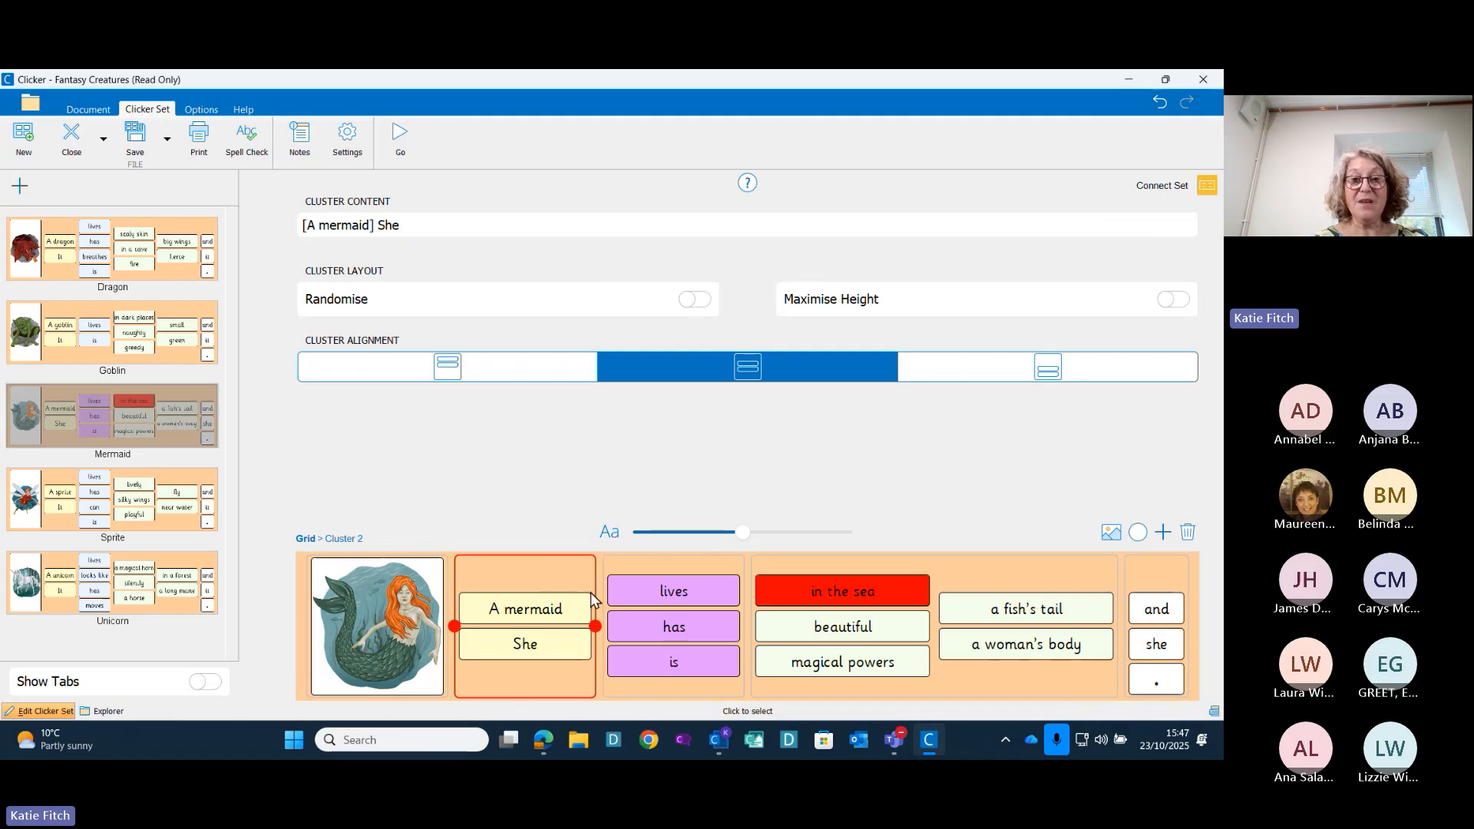
left_click(538, 650)
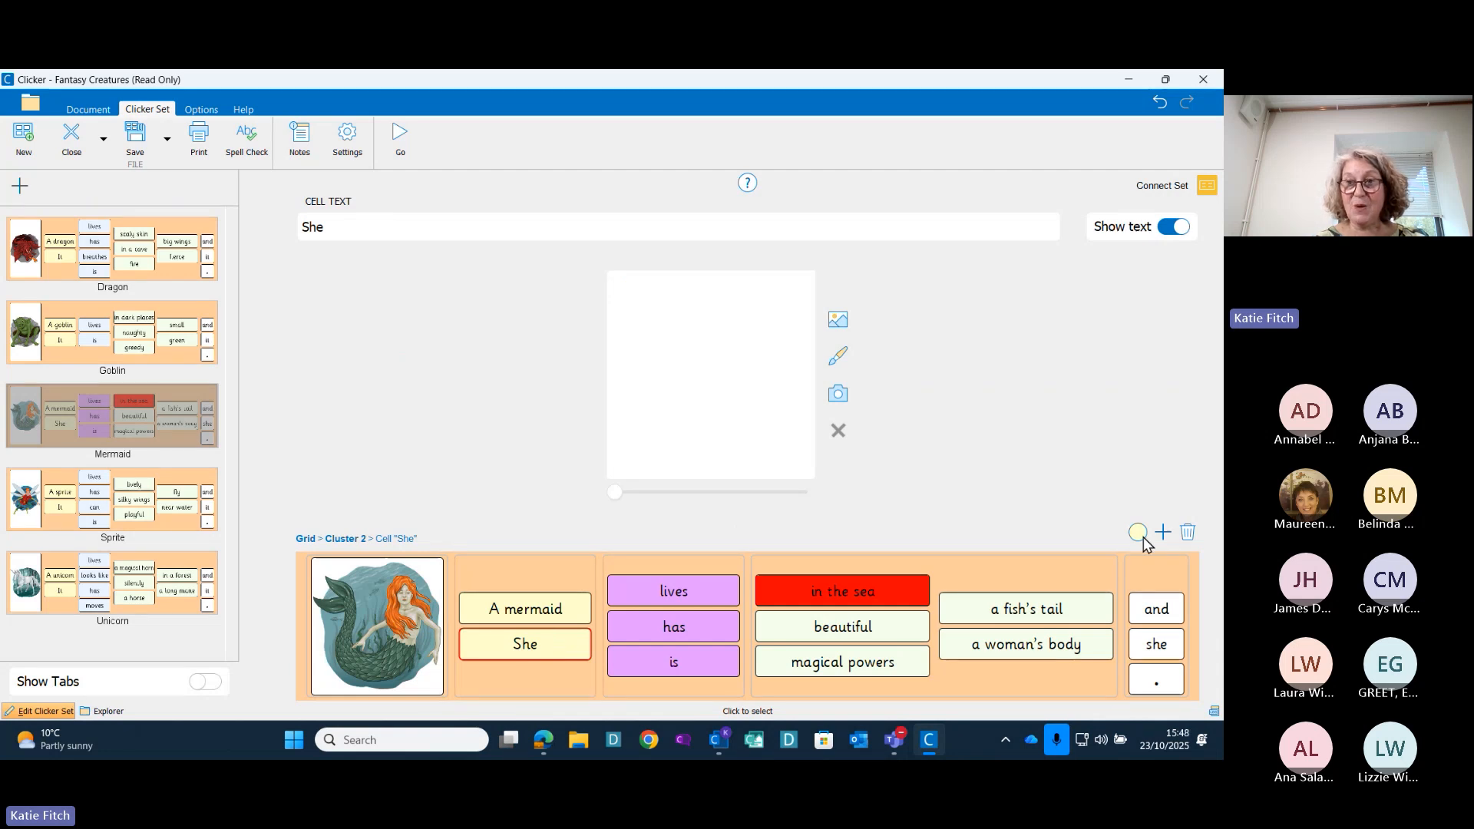
left_click(414, 143)
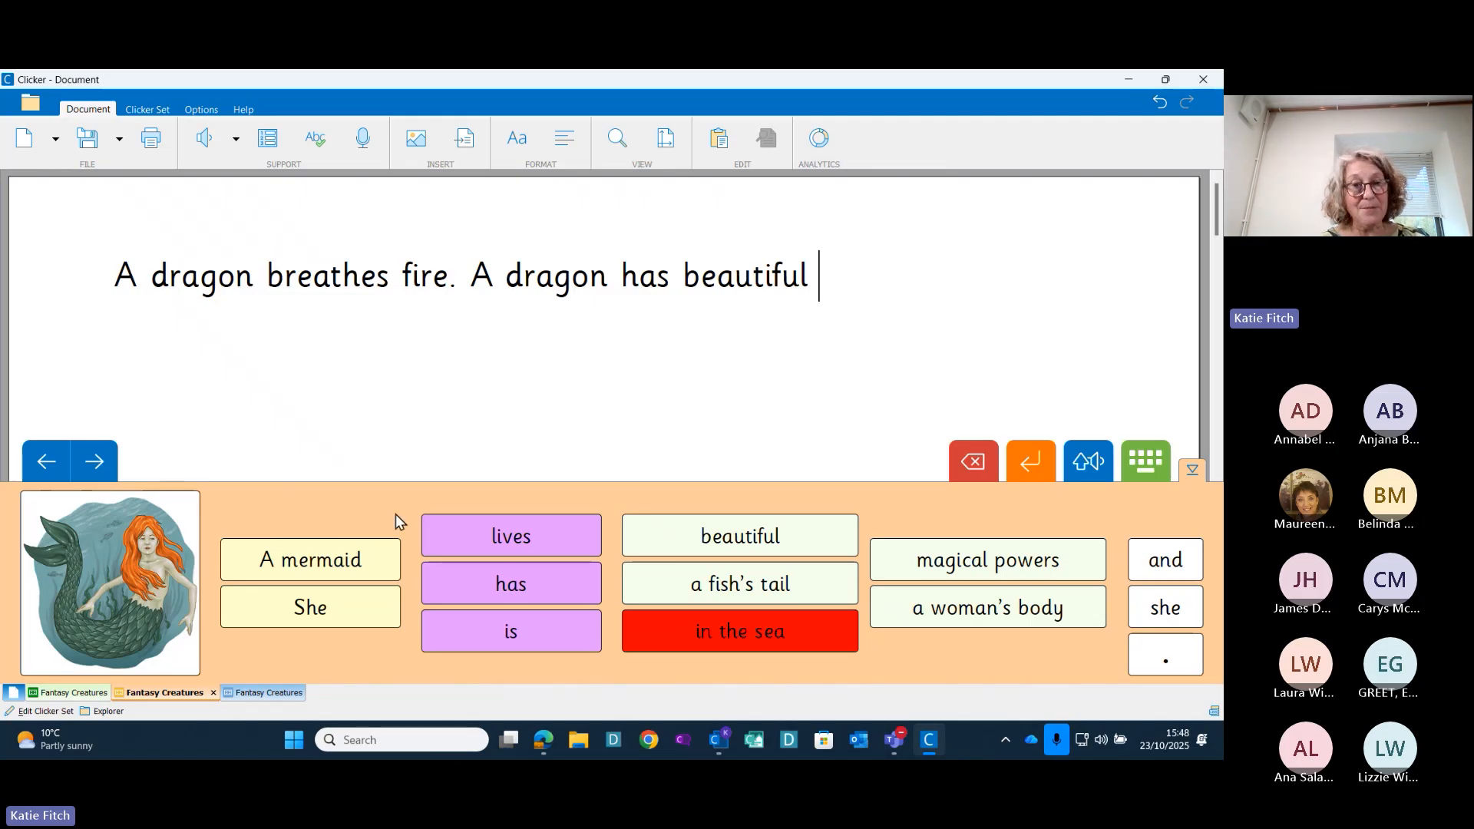
In the blue Fantasy Creatures word bank set, picturize all grids with Widgit Symbols, including high frequency words and replacing existing pictures
left_click(270, 693)
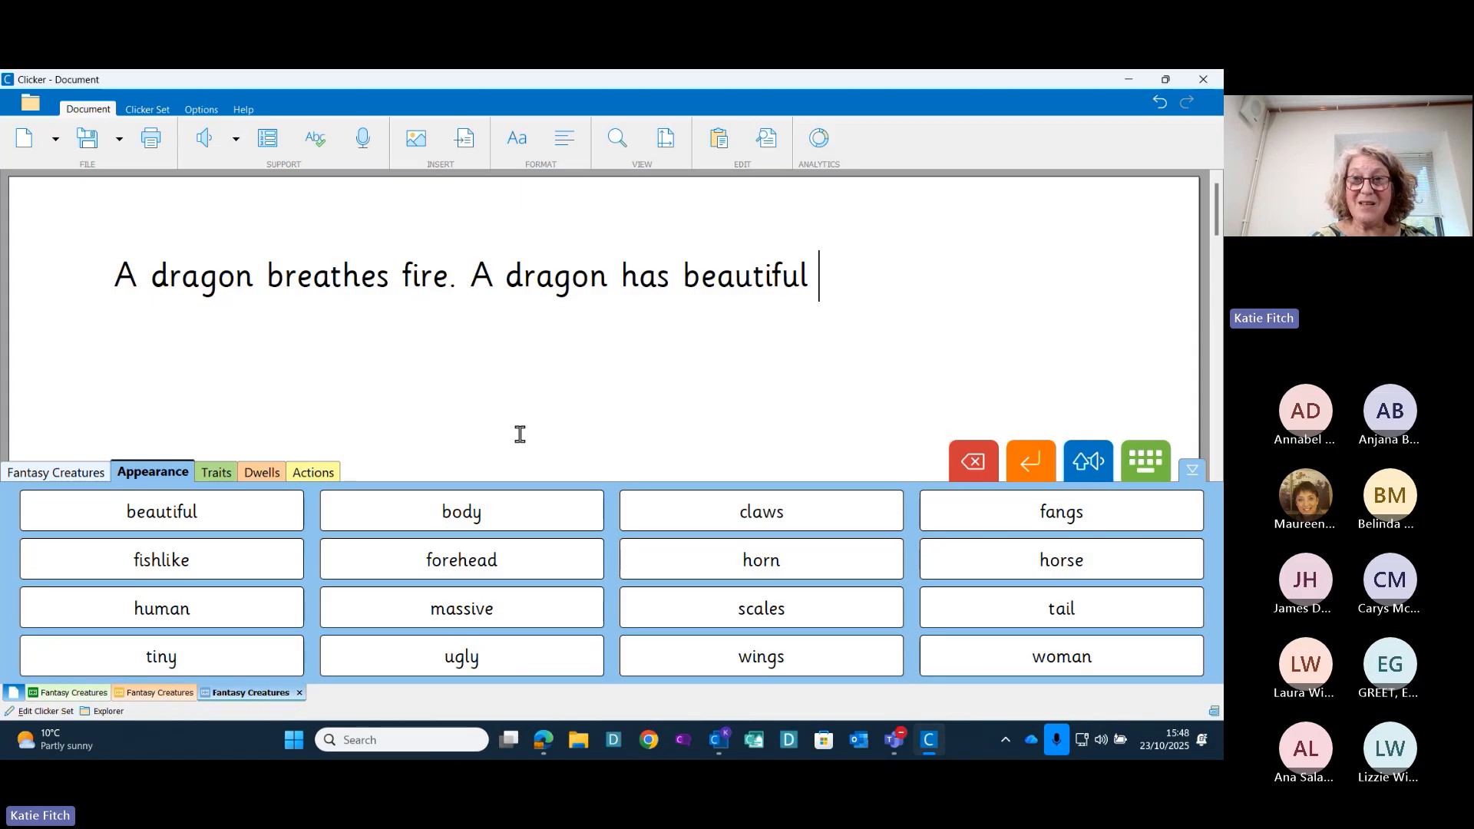
left_click(38, 710)
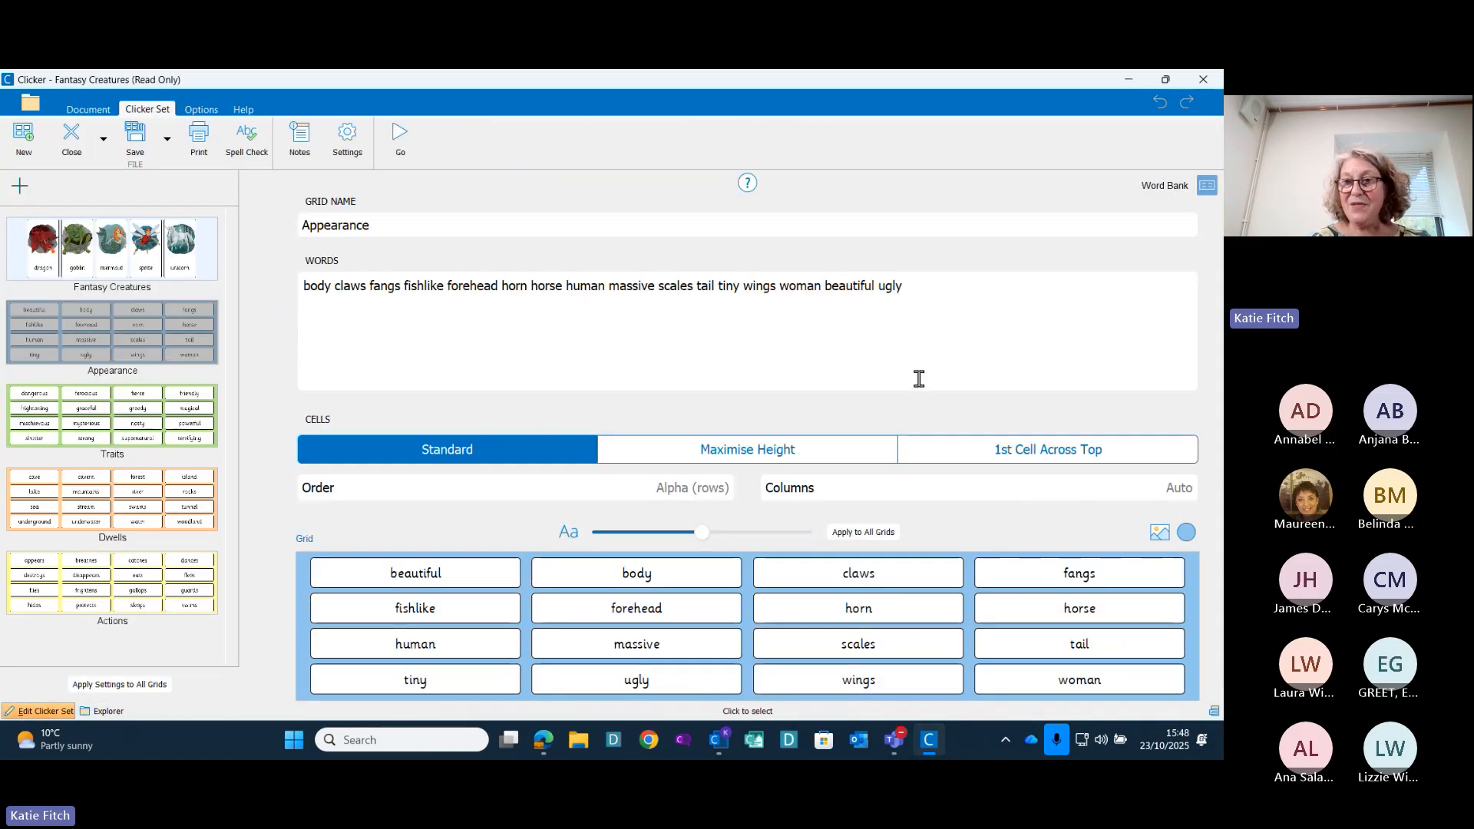
left_click(1160, 536)
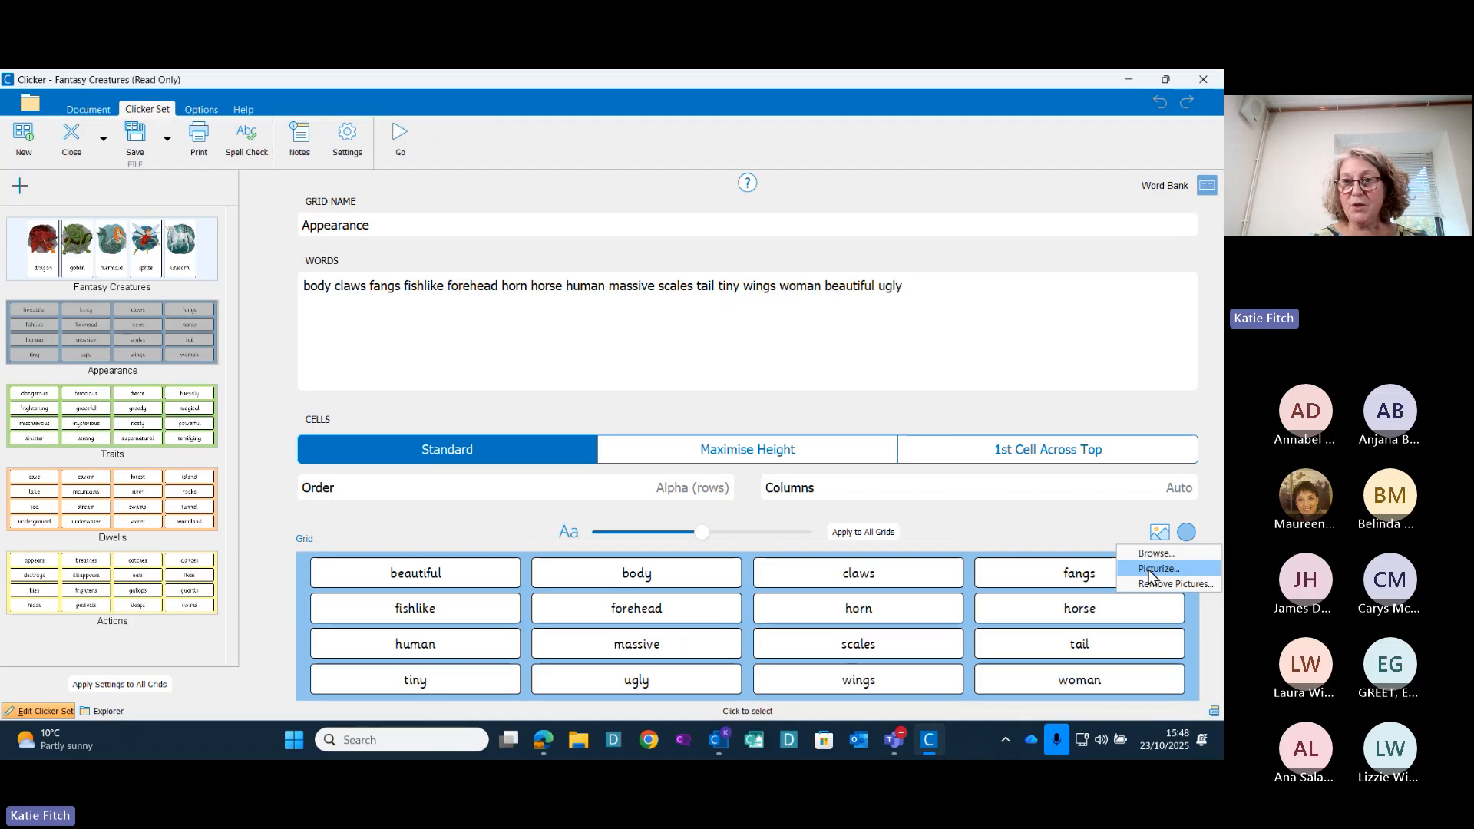
left_click(1156, 569)
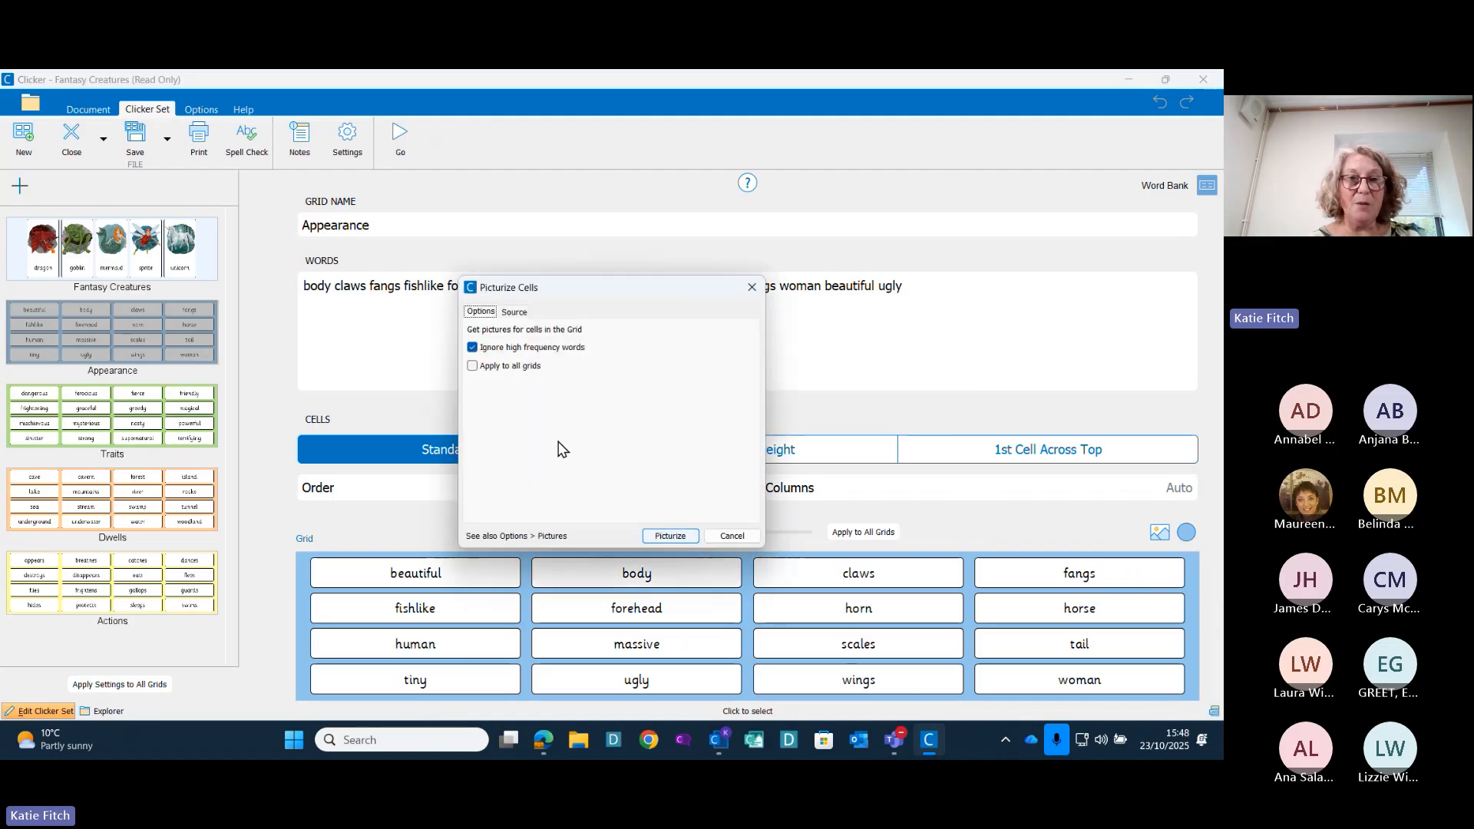
left_click(472, 347)
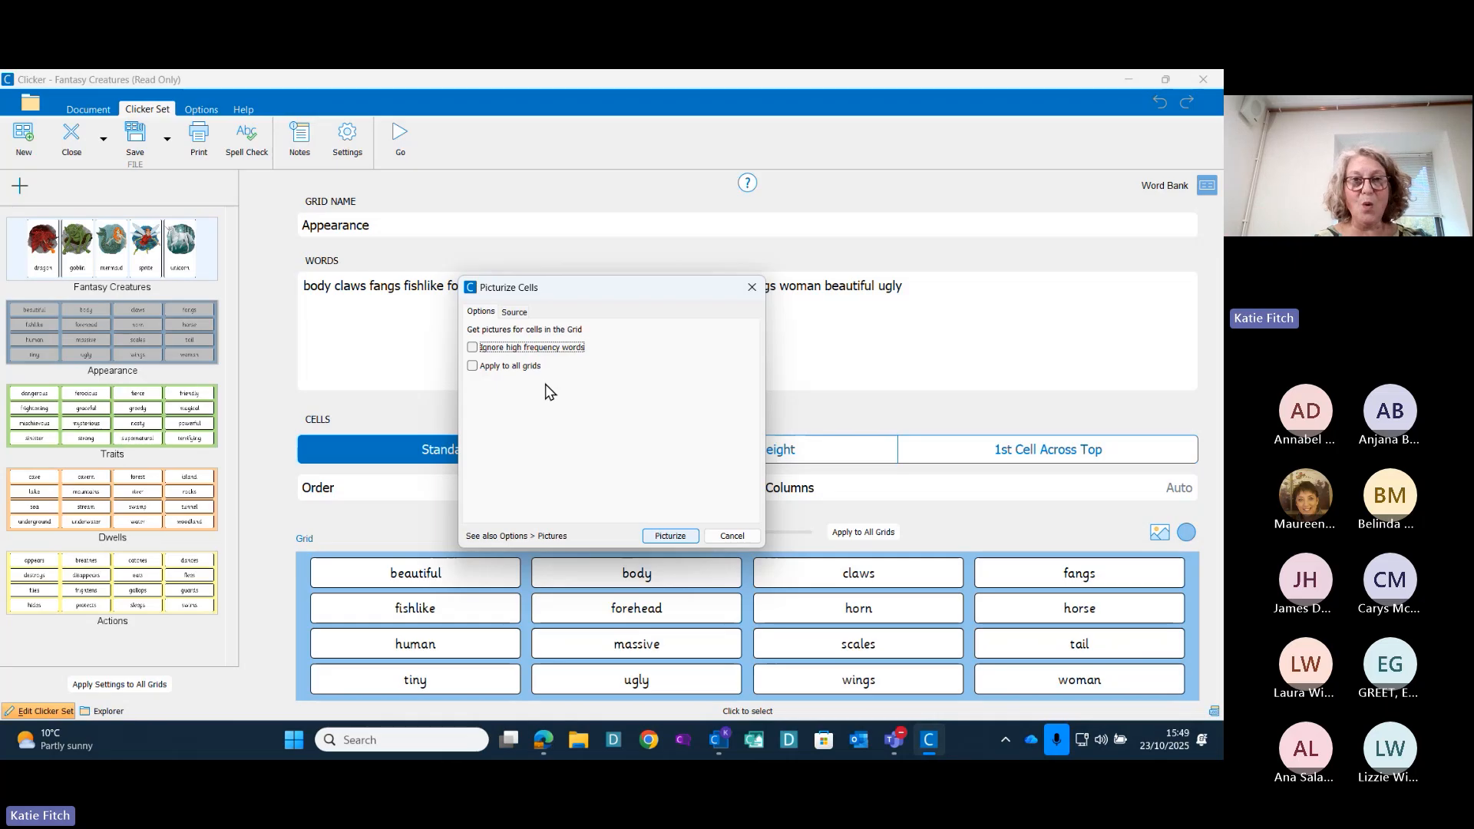
left_click(472, 367)
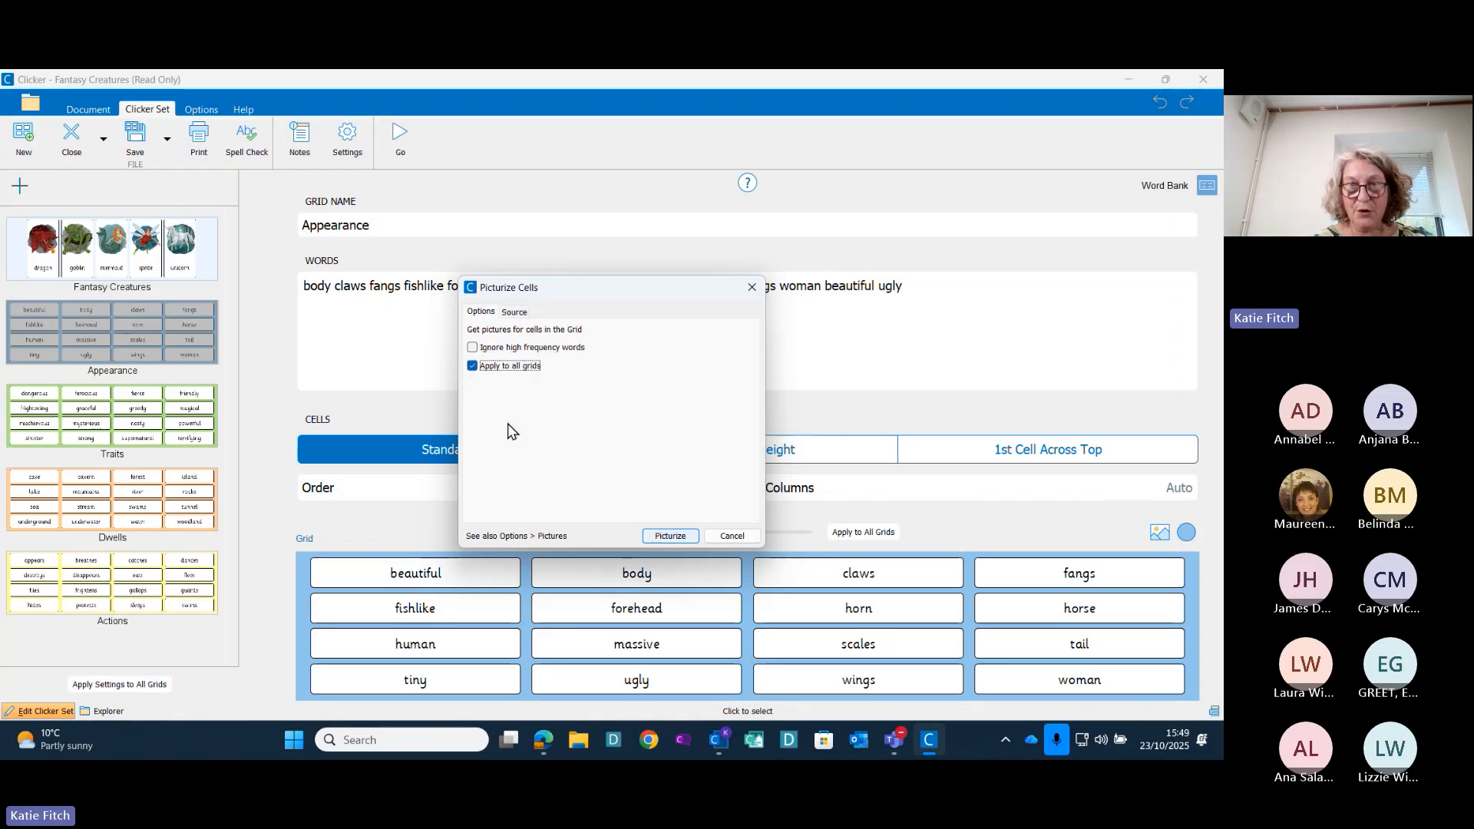
left_click(516, 314)
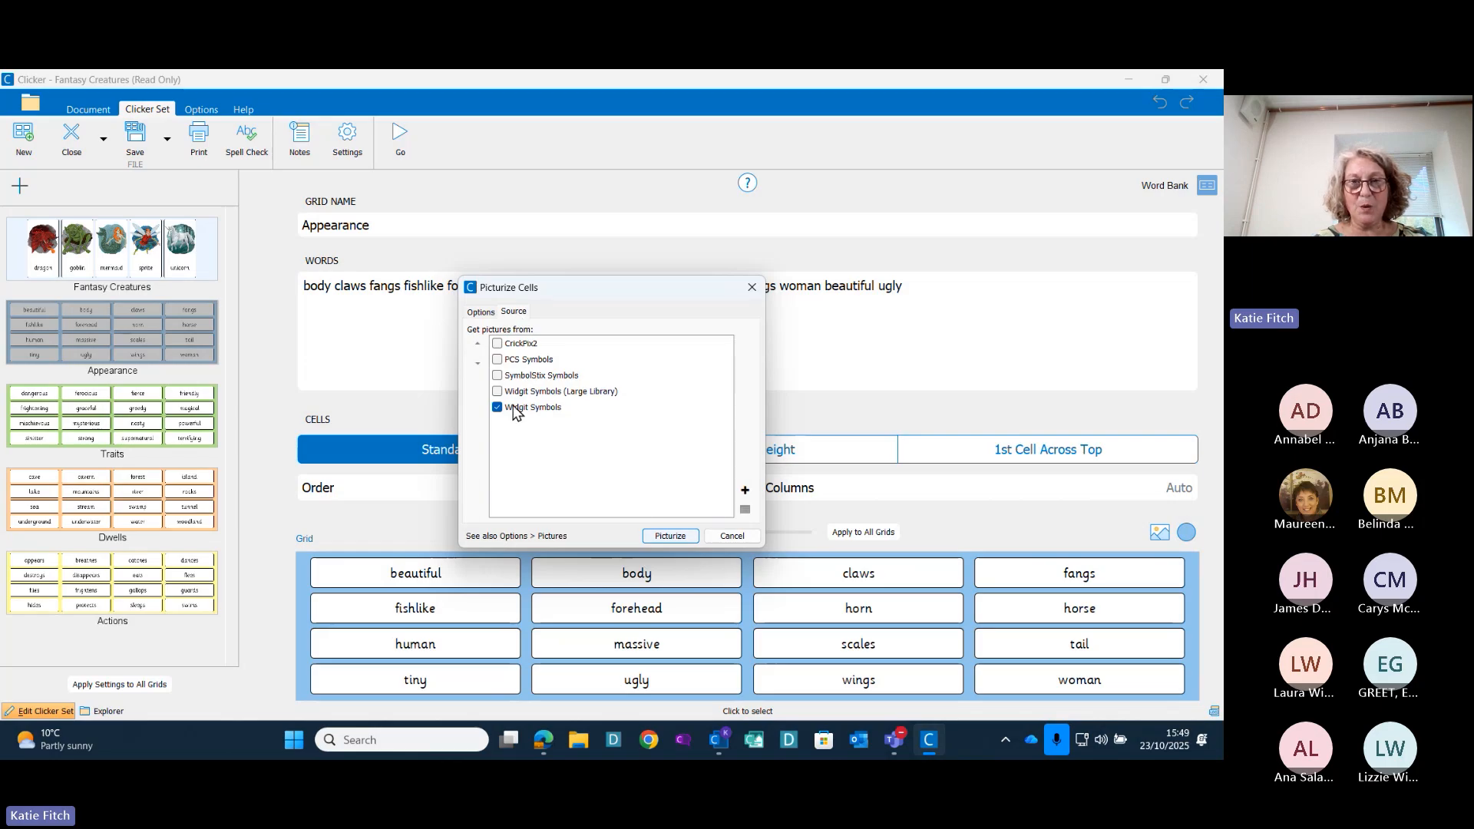
left_click(671, 536)
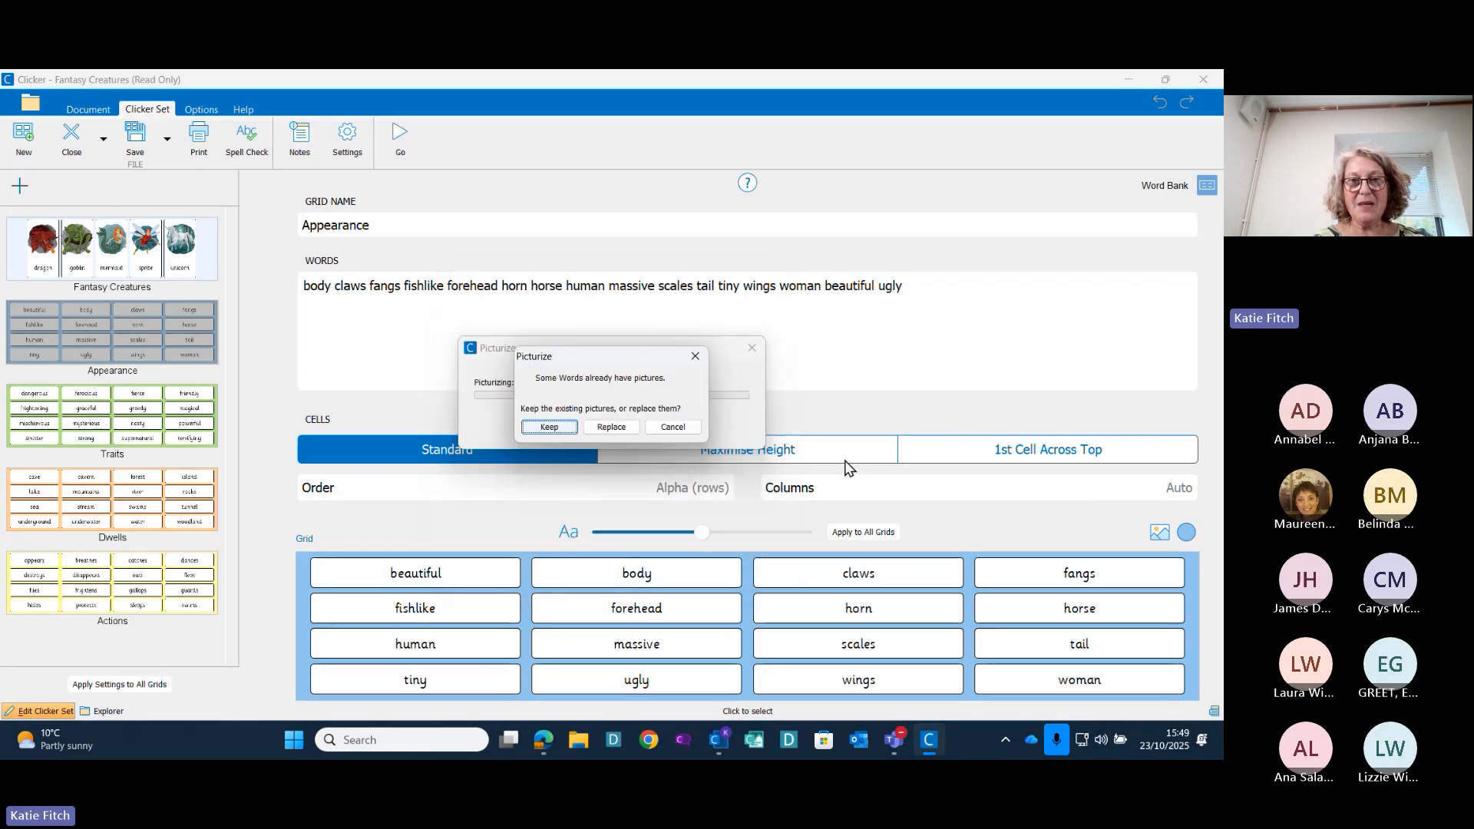
left_click(596, 428)
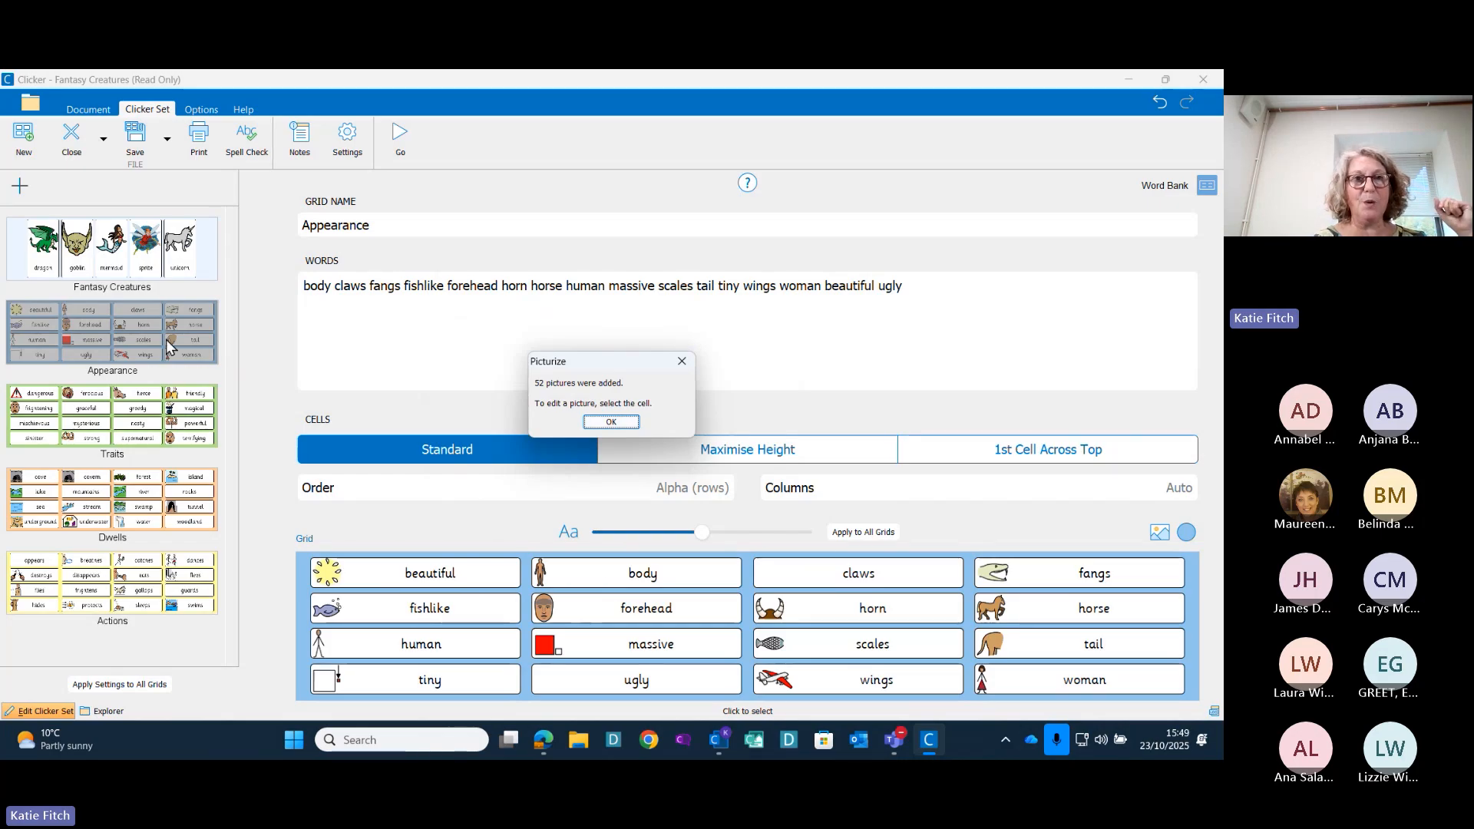
left_click(613, 422)
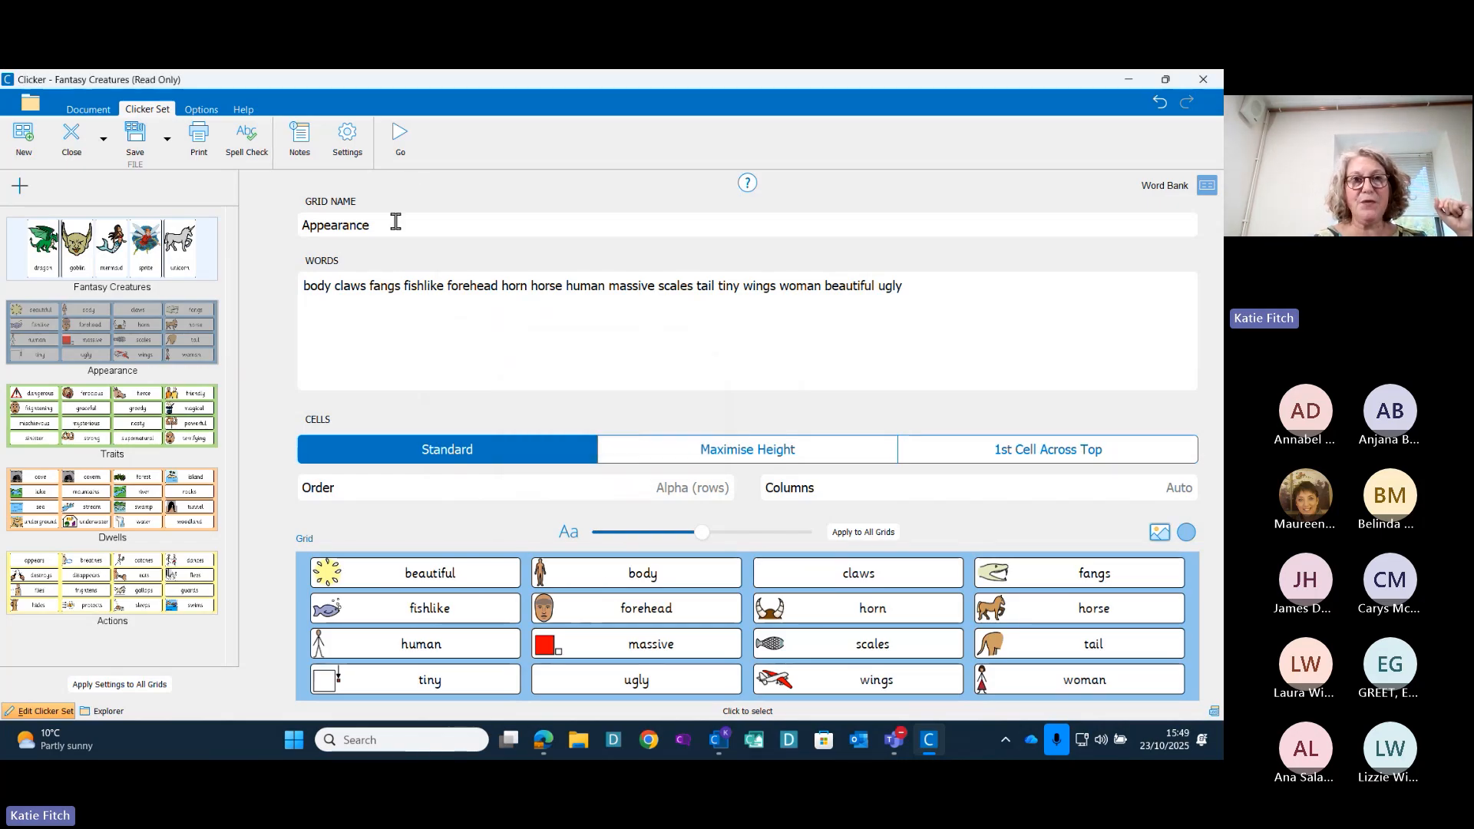
View the picturized Appearance, Traits and Dwells word banks with the document, and return to the orange set's Mermaid grid
left_click(402, 137)
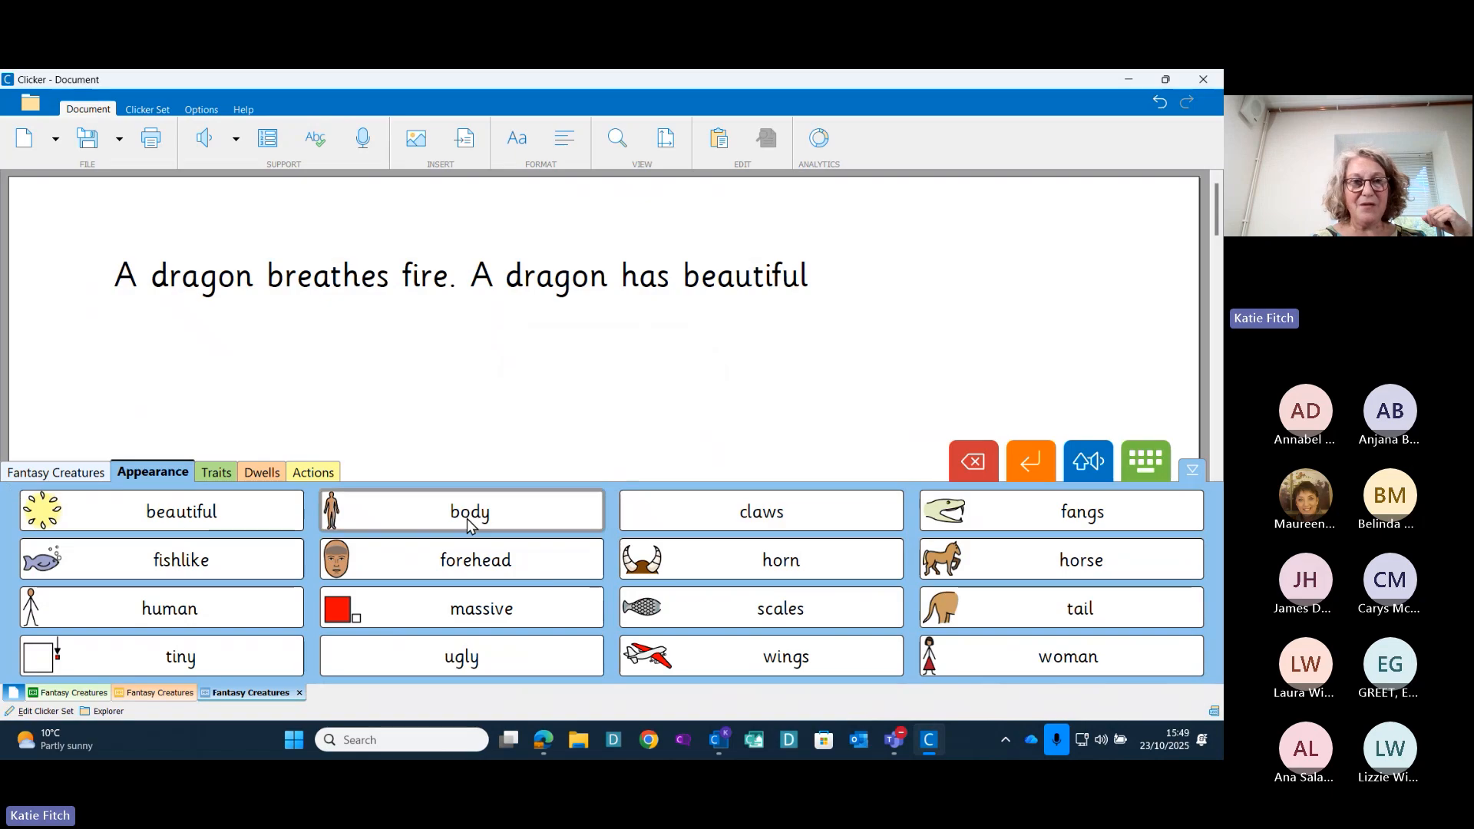
left_click(216, 474)
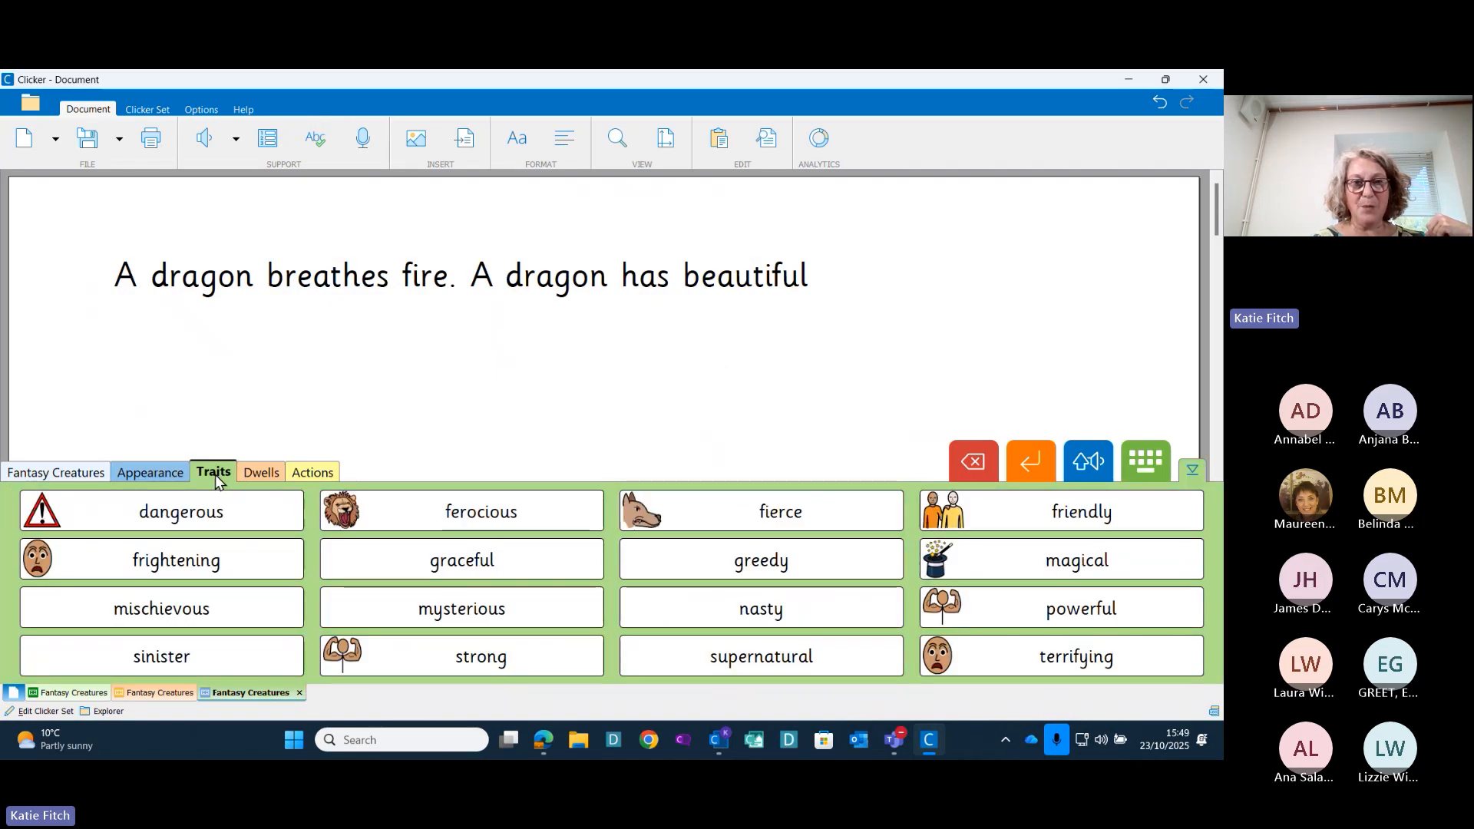
left_click(273, 477)
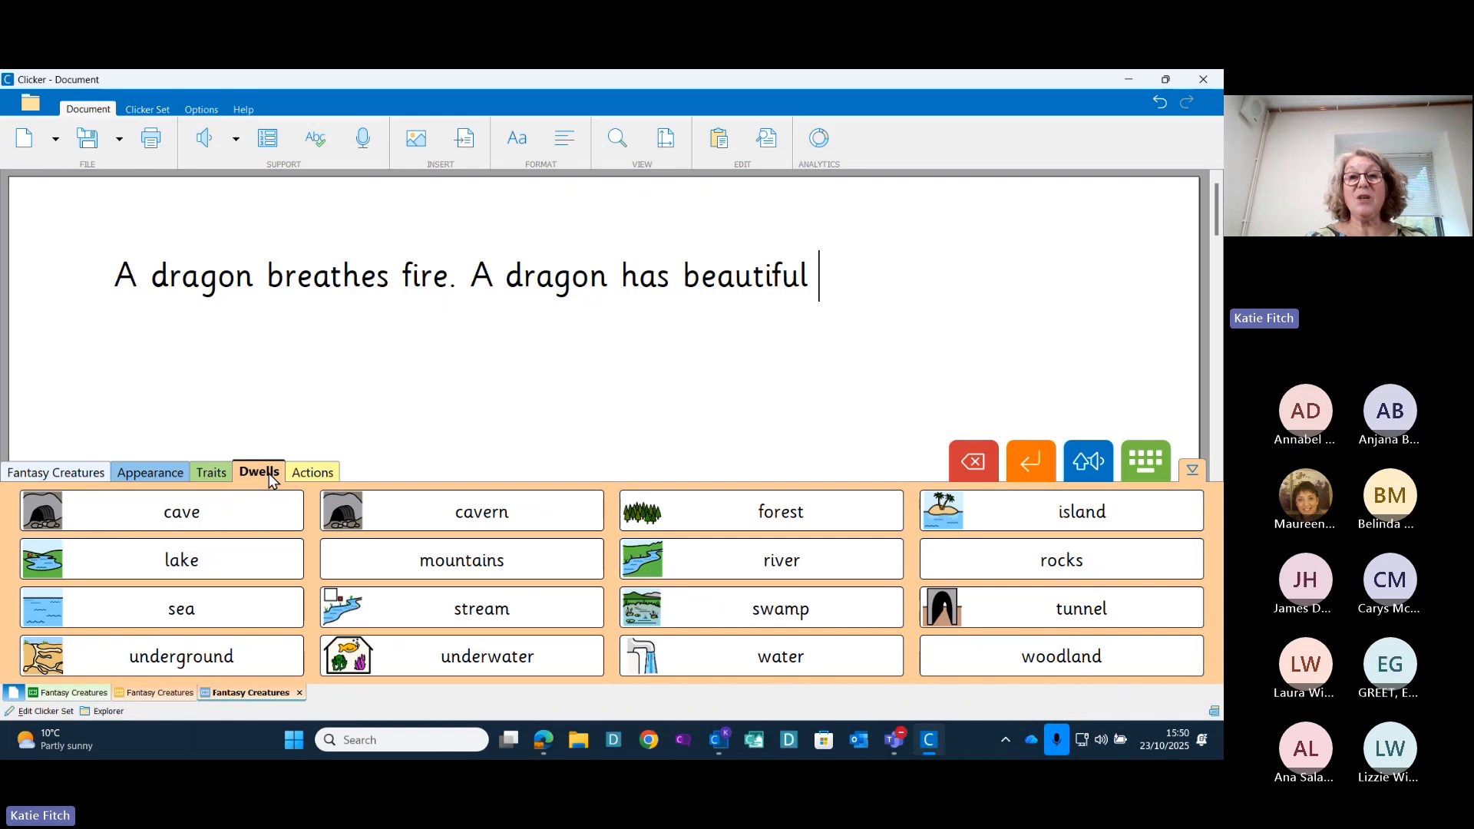
left_click(146, 693)
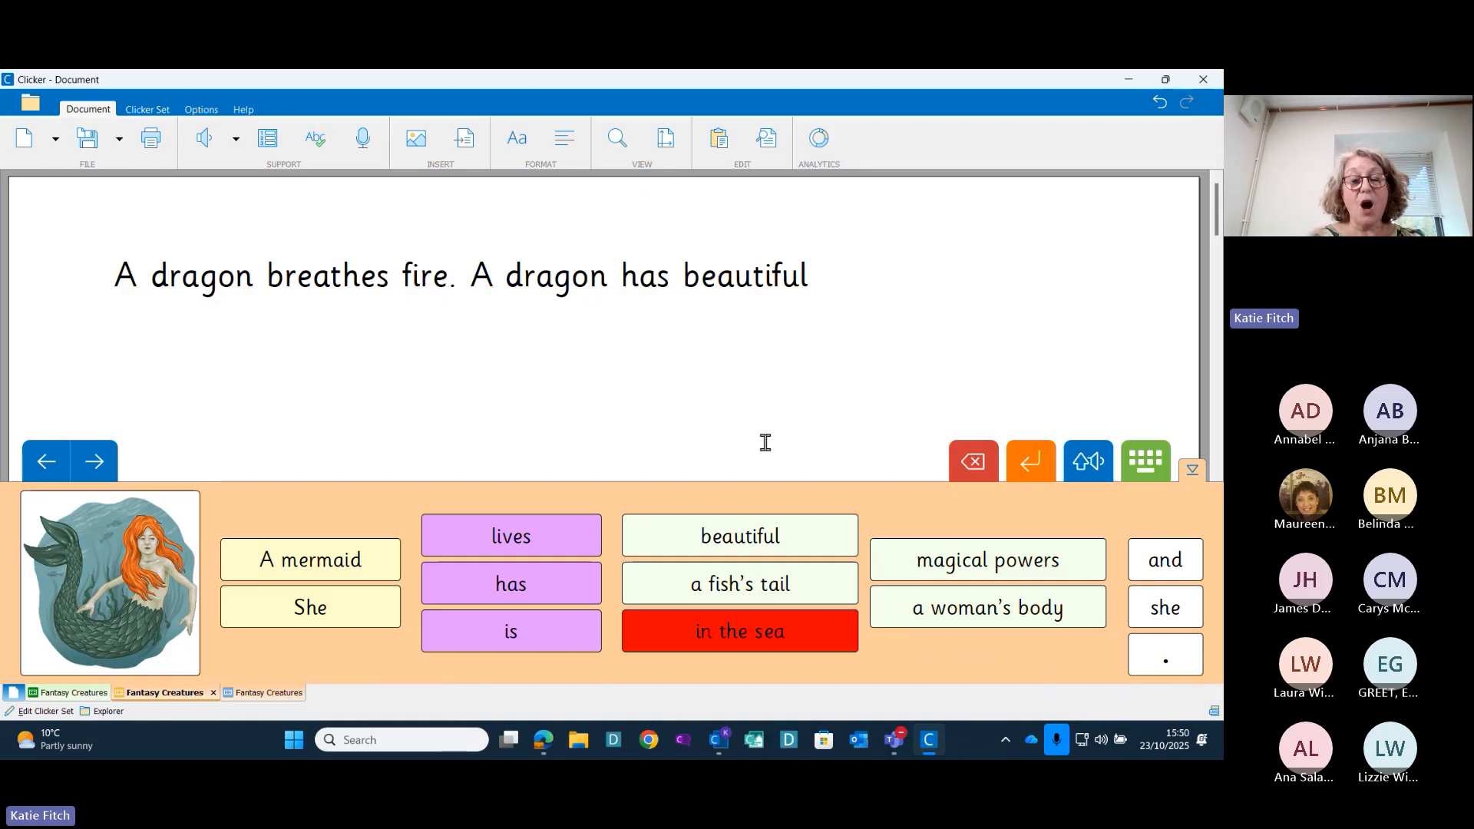
Switch to Clicker Writer, turn off the word predictor, and open the Fantasy Creatures sentence set for editing
left_click(725, 742)
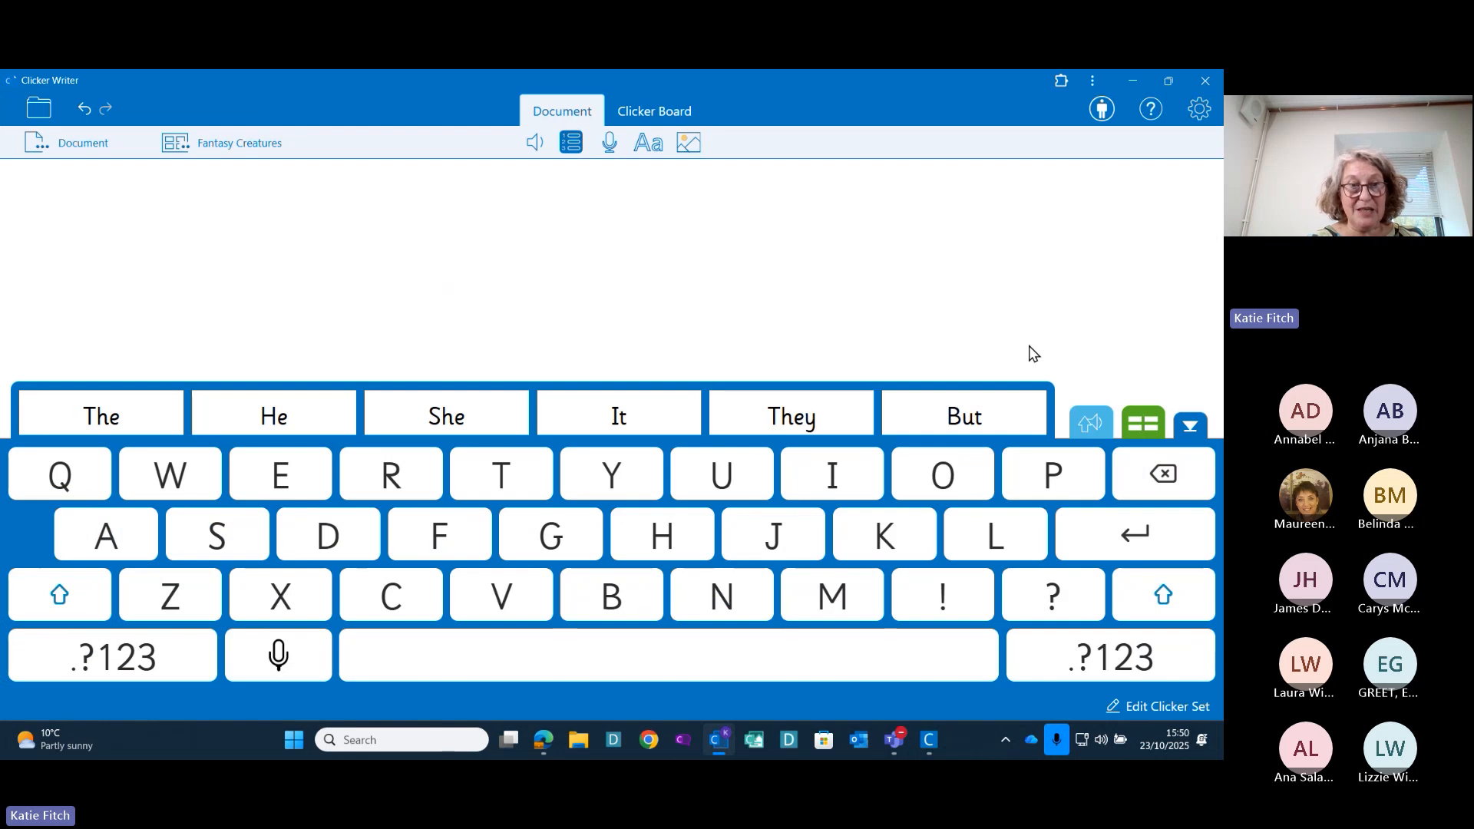
left_click(571, 144)
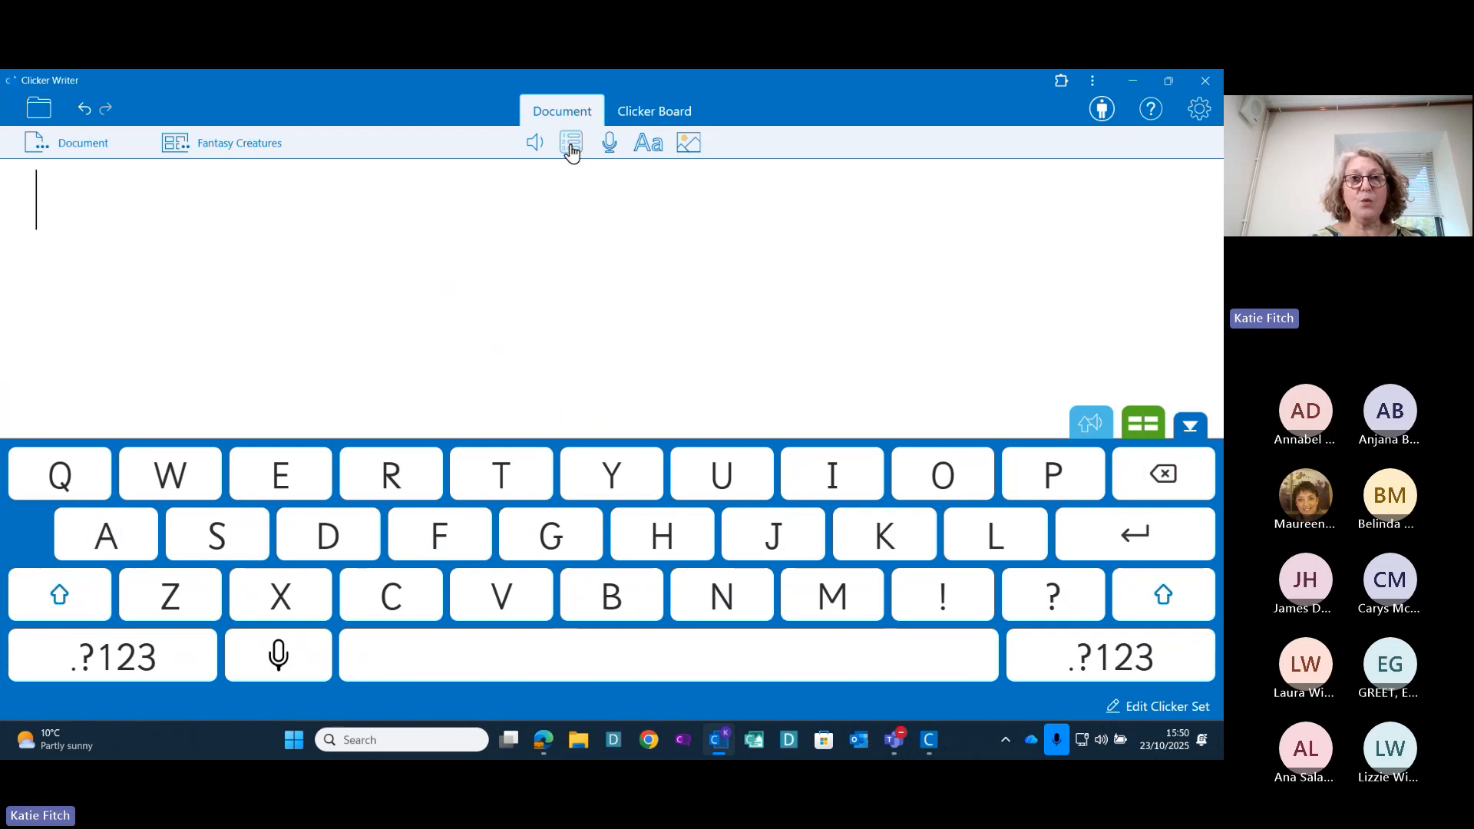
left_click(175, 147)
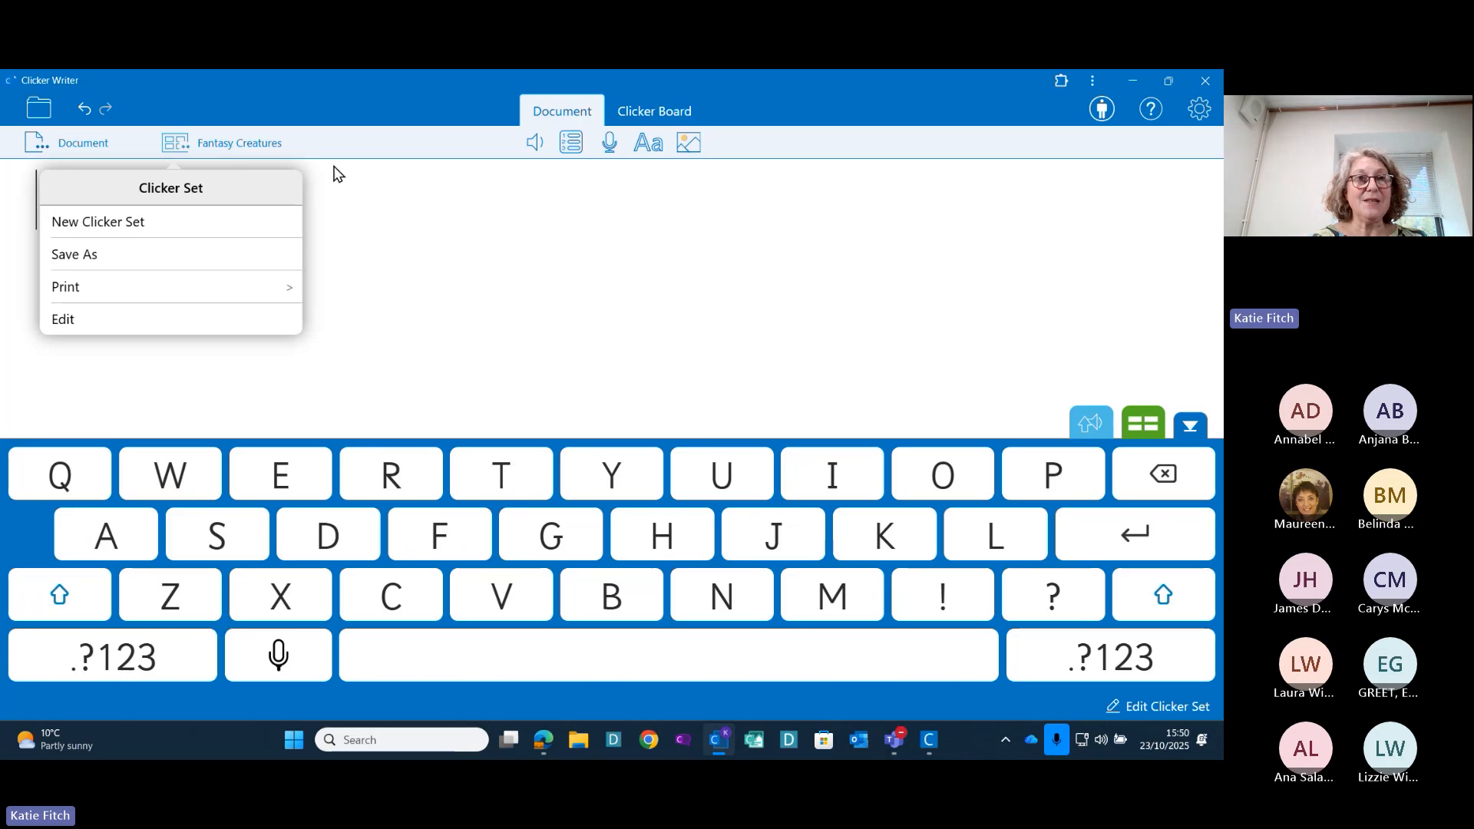
left_click(260, 144)
left_click(1147, 419)
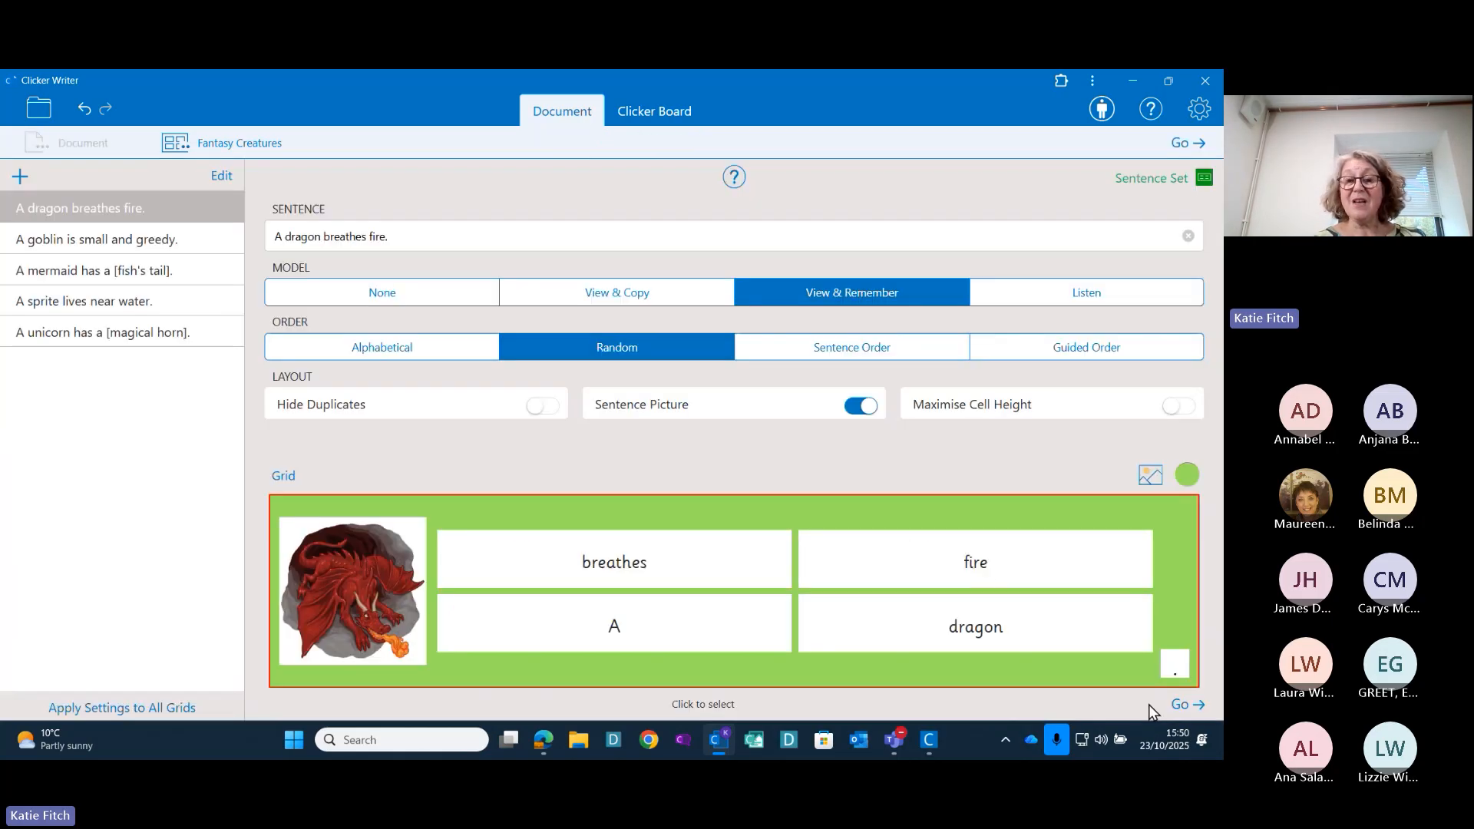
left_click(1150, 707)
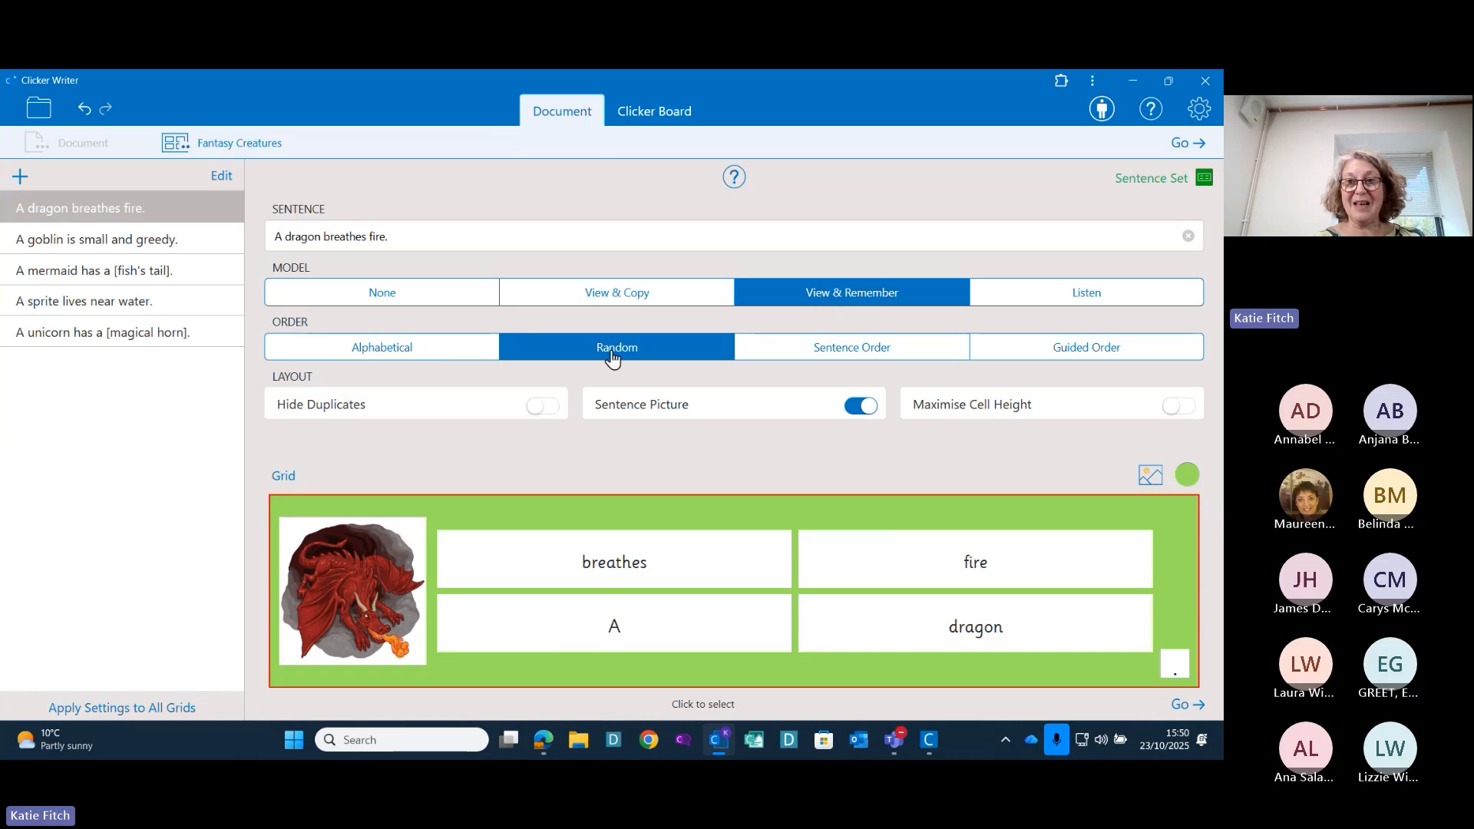
From the goblin grid, picturize all grids with Widgit Symbols, including high frequency words and replacing existing pictures
left_click(659, 585)
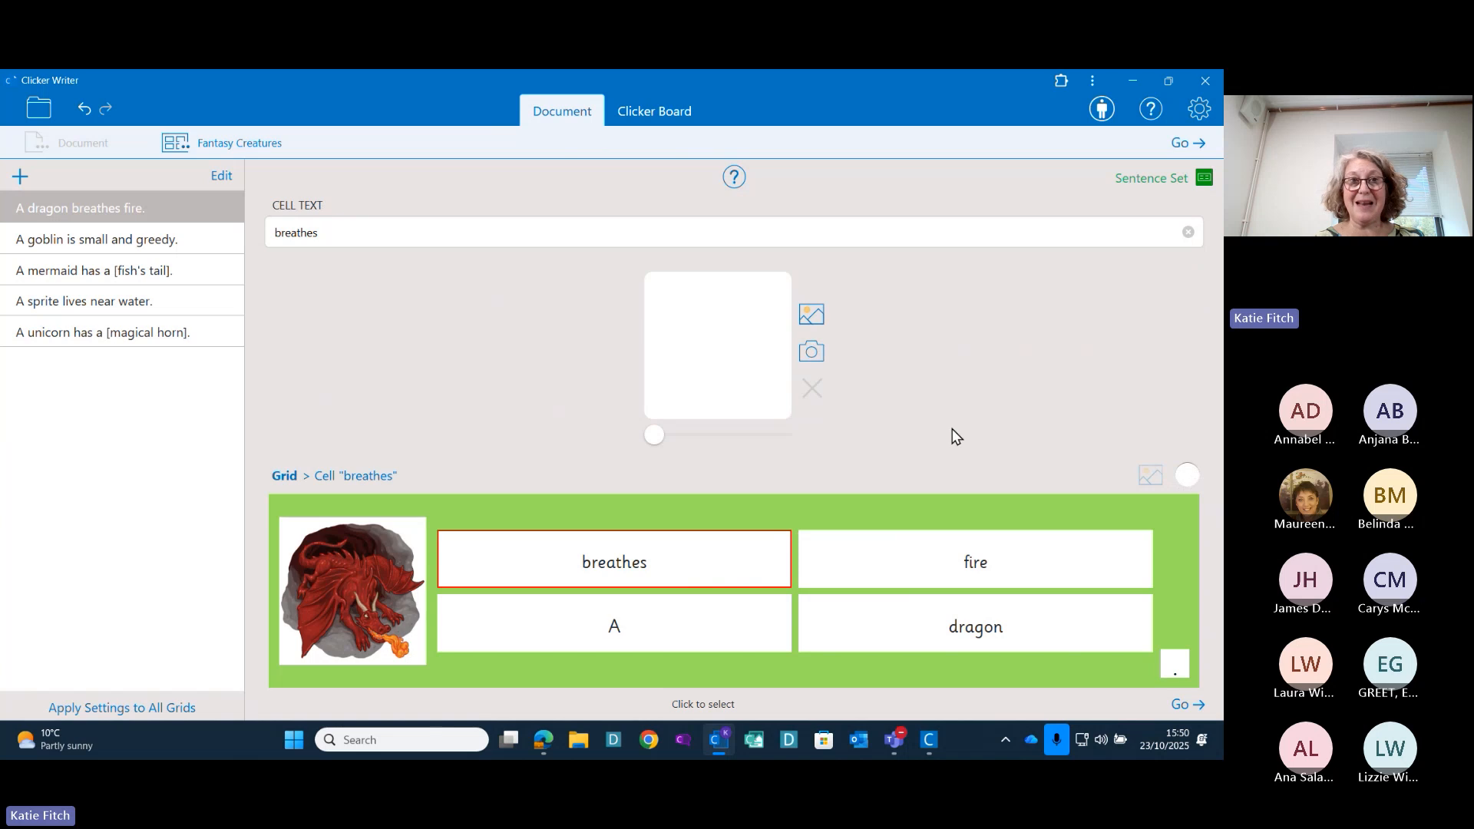
left_click(107, 241)
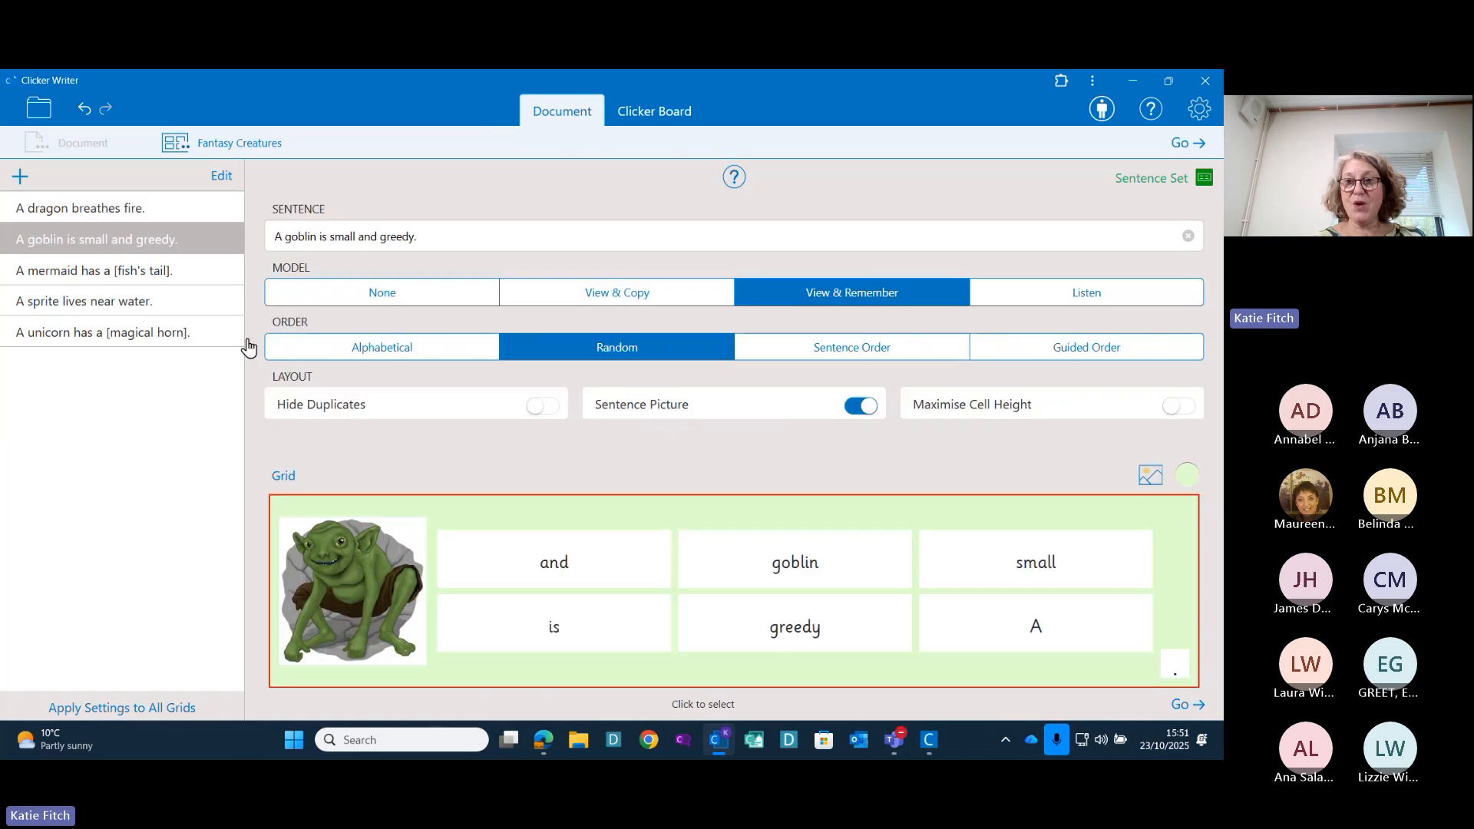
left_click(1149, 478)
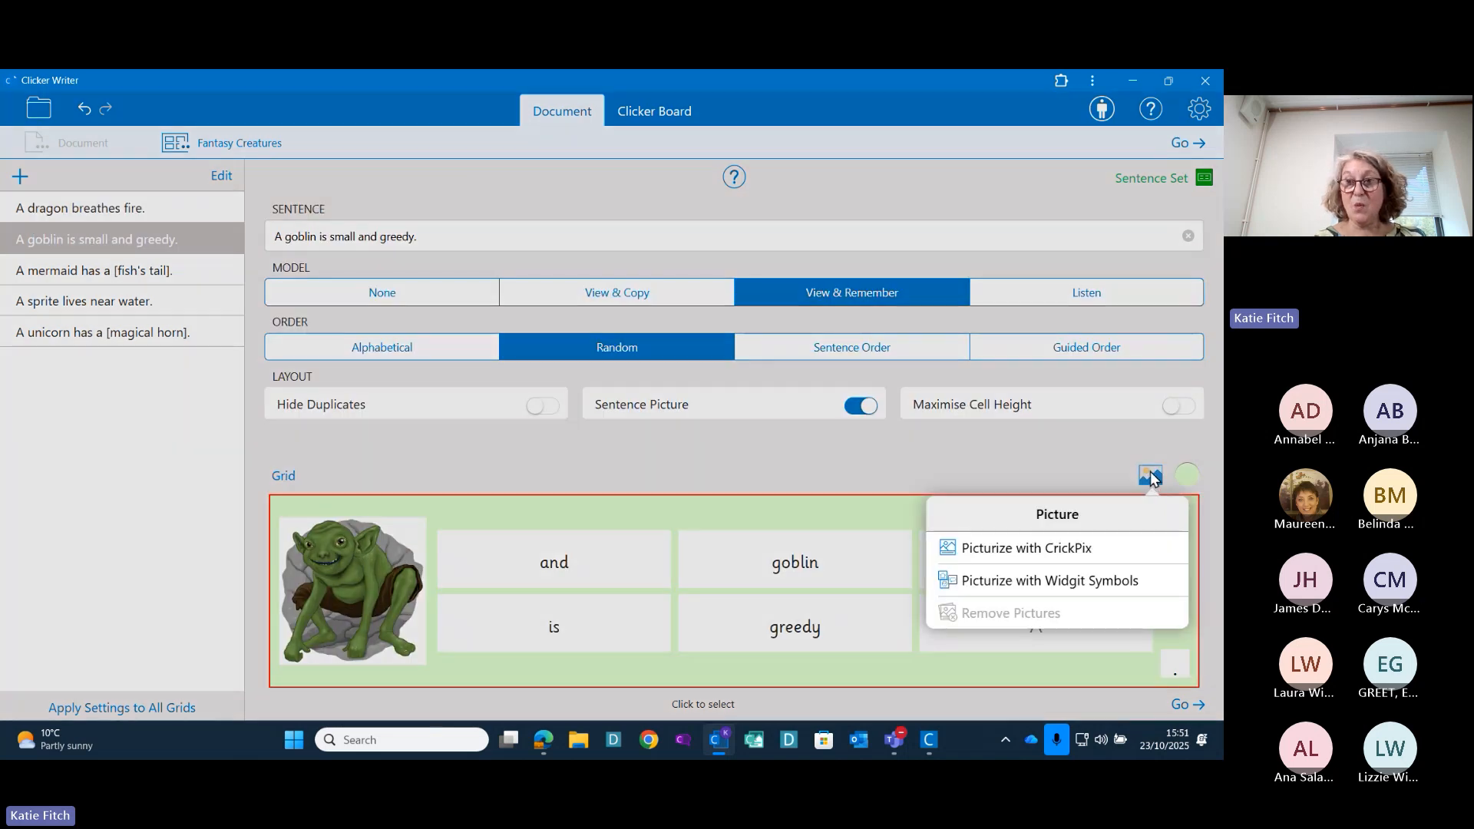
left_click(1006, 584)
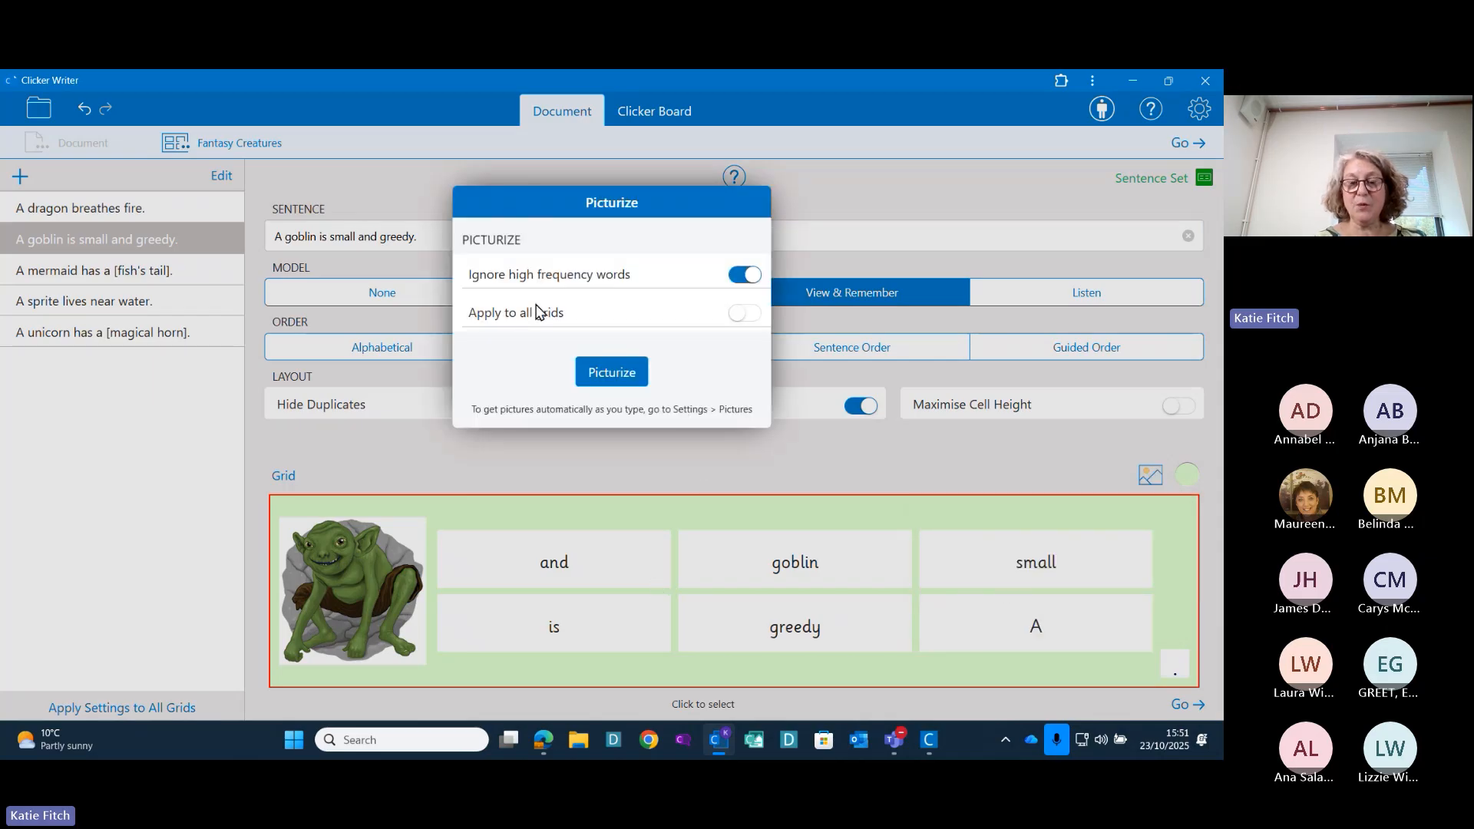
left_click(745, 278)
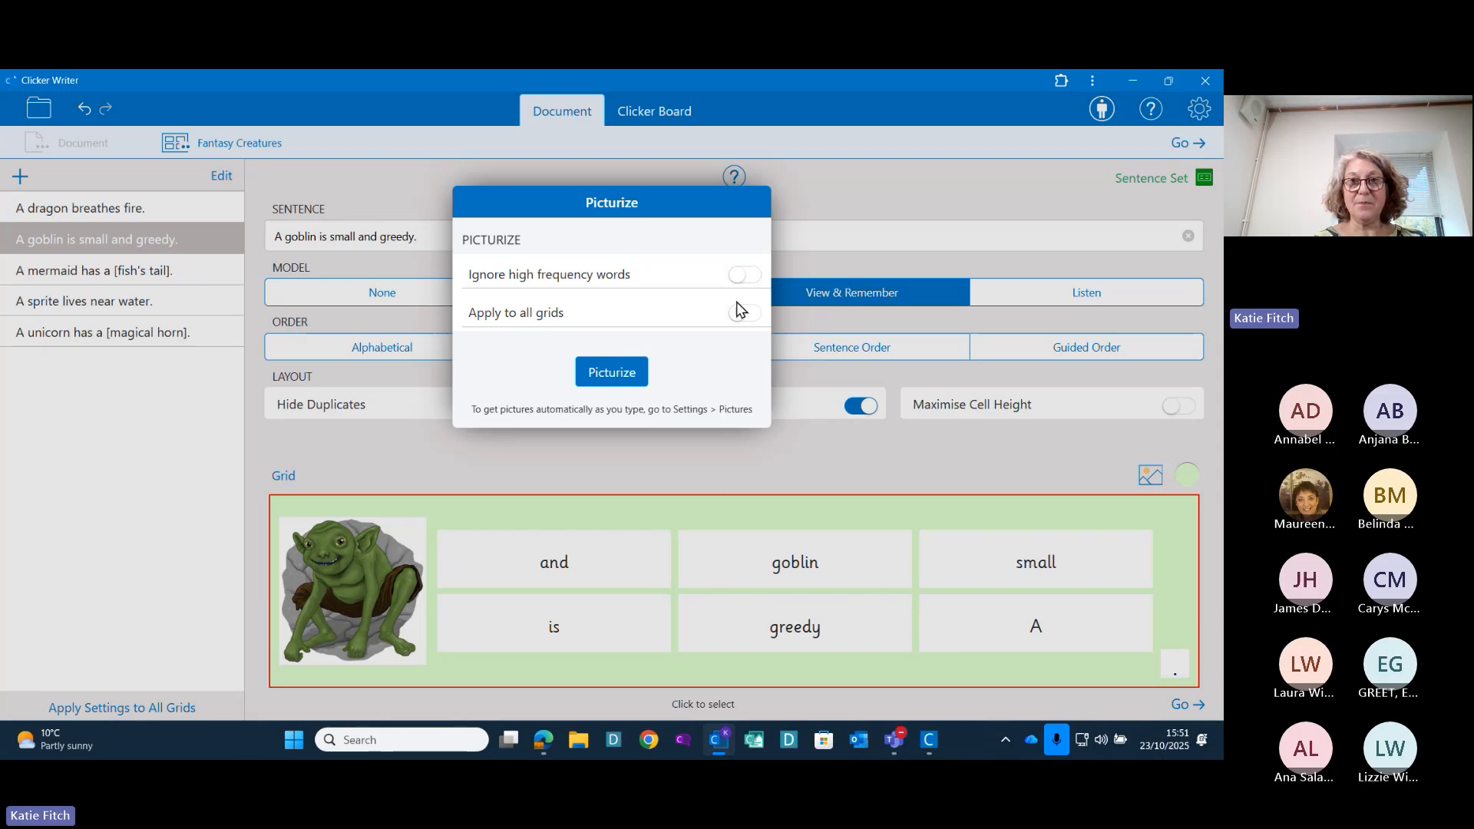
left_click(748, 316)
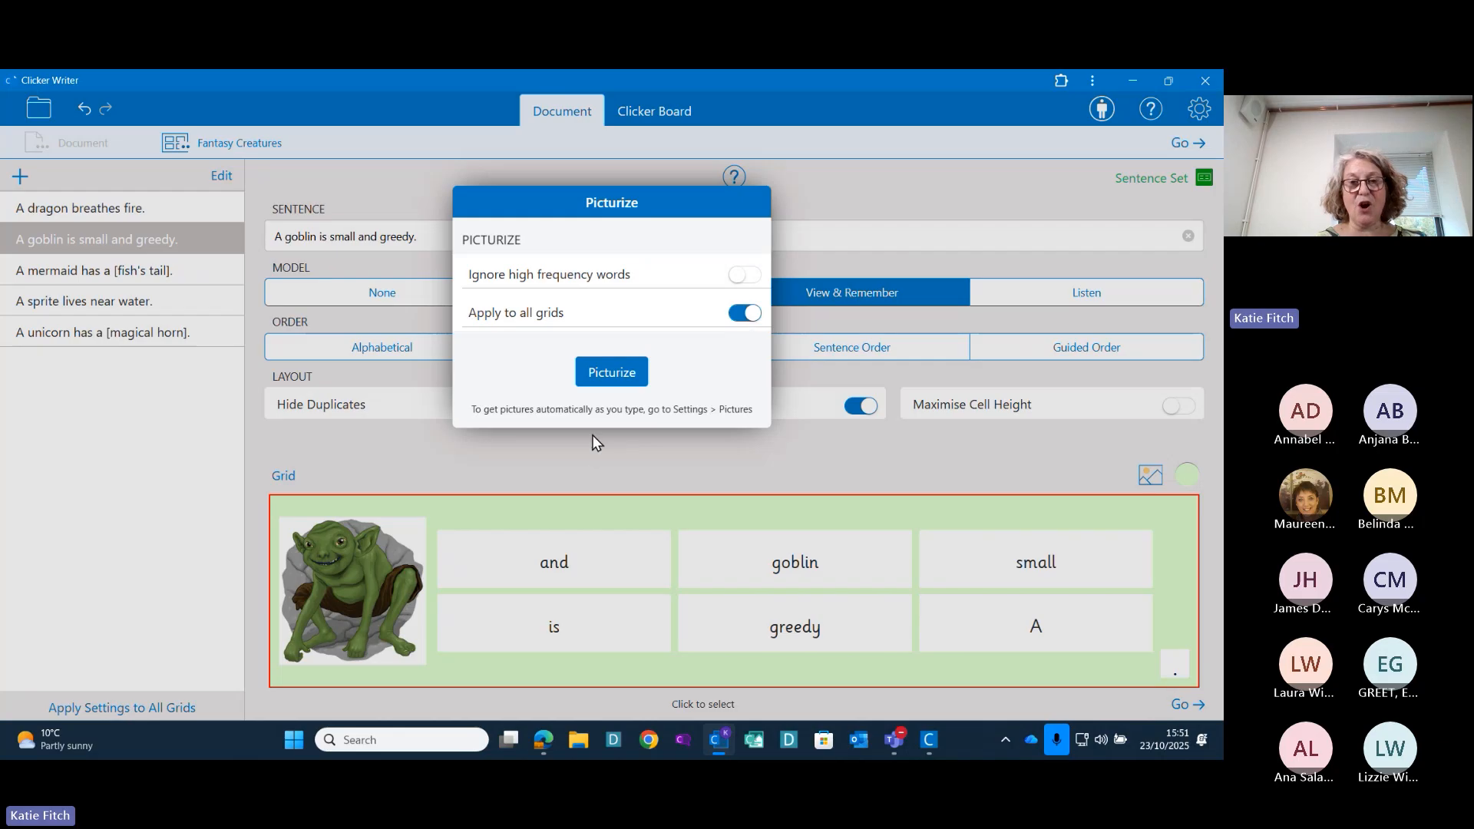
left_click(601, 376)
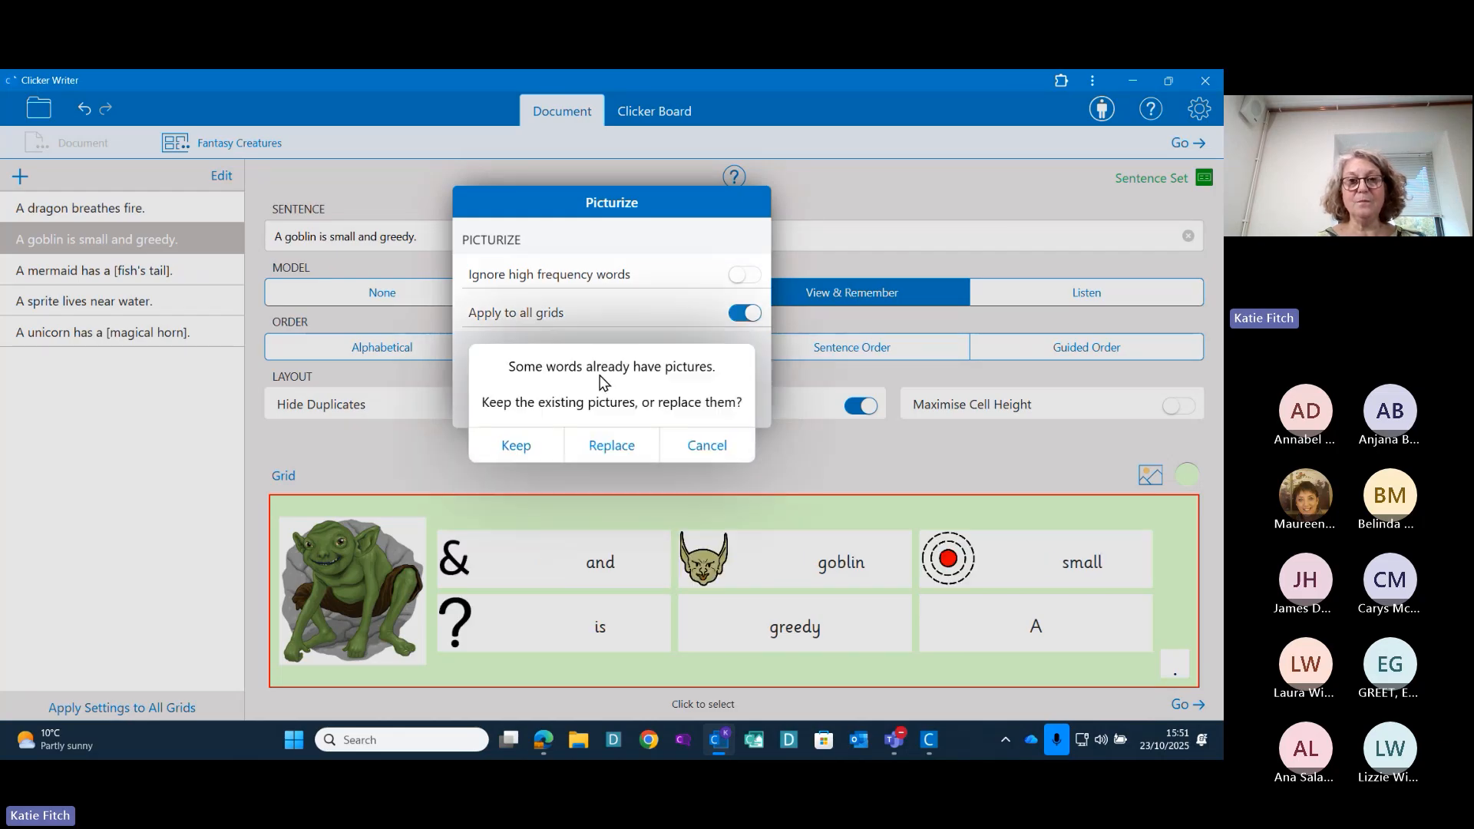
left_click(606, 452)
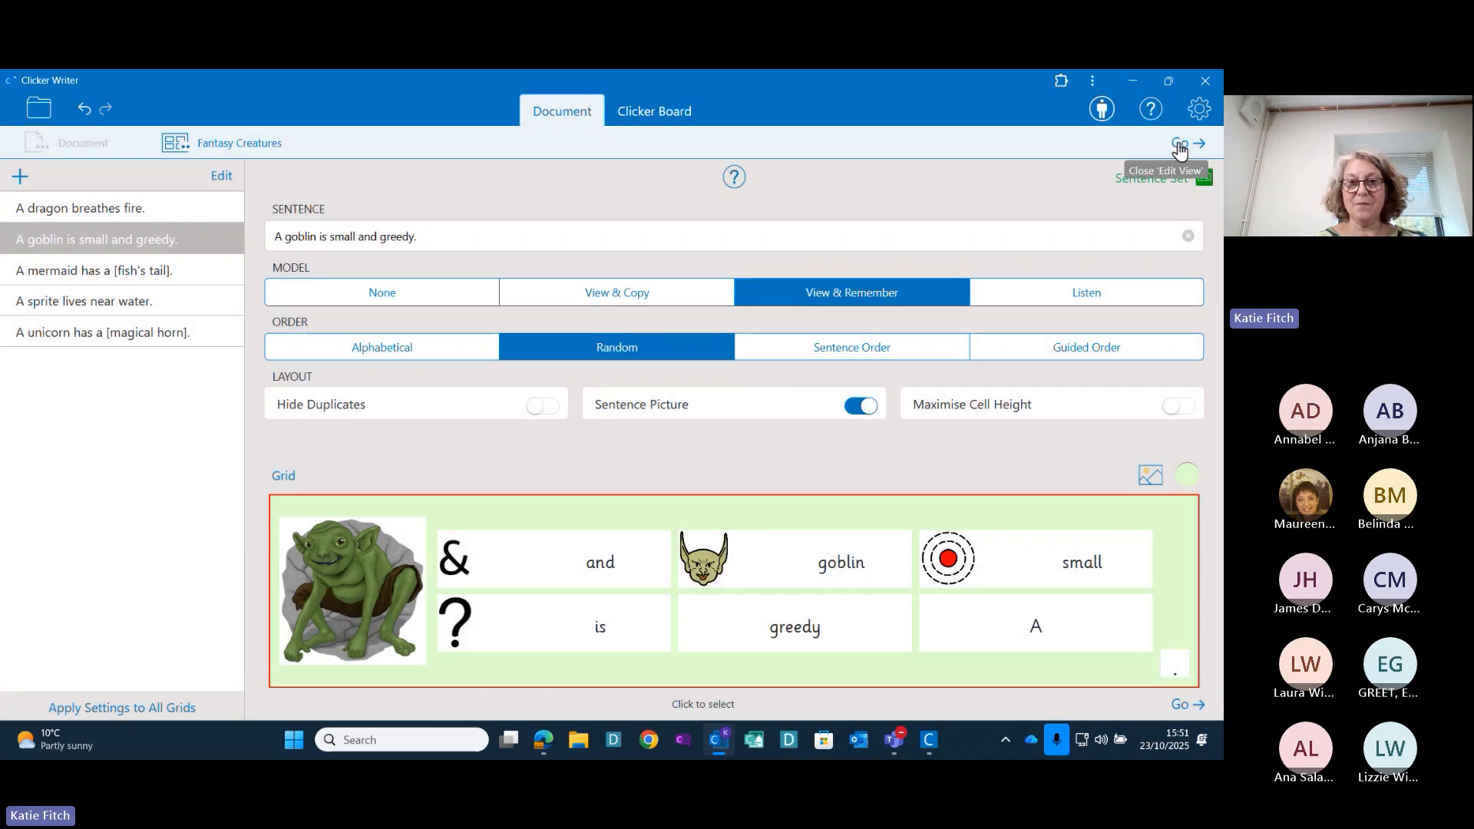
View the picturized goblin and mermaid grids with the document, and switch back to Clicker's Mermaid grid
left_click(1187, 143)
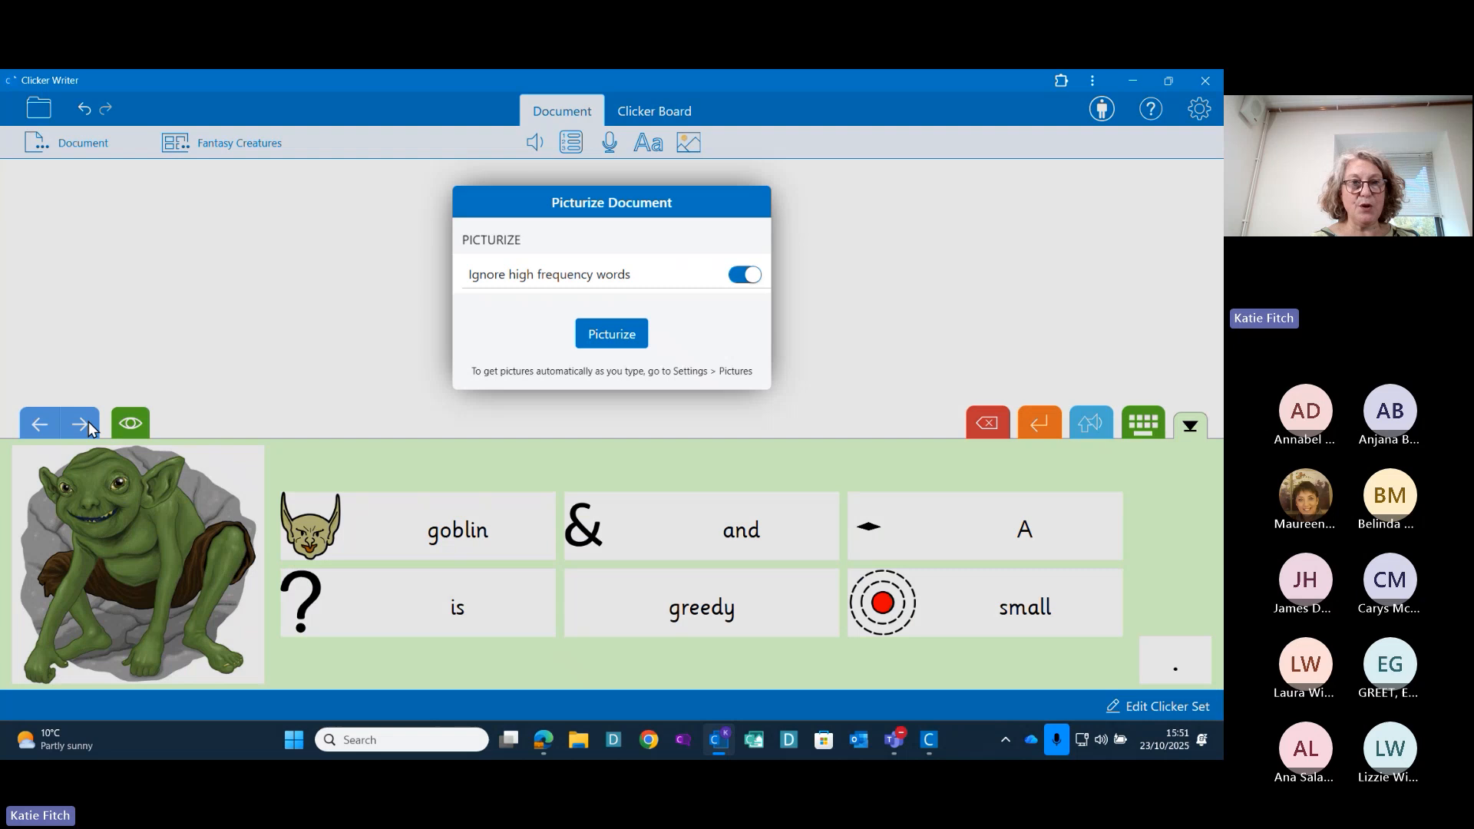
left_click(89, 427)
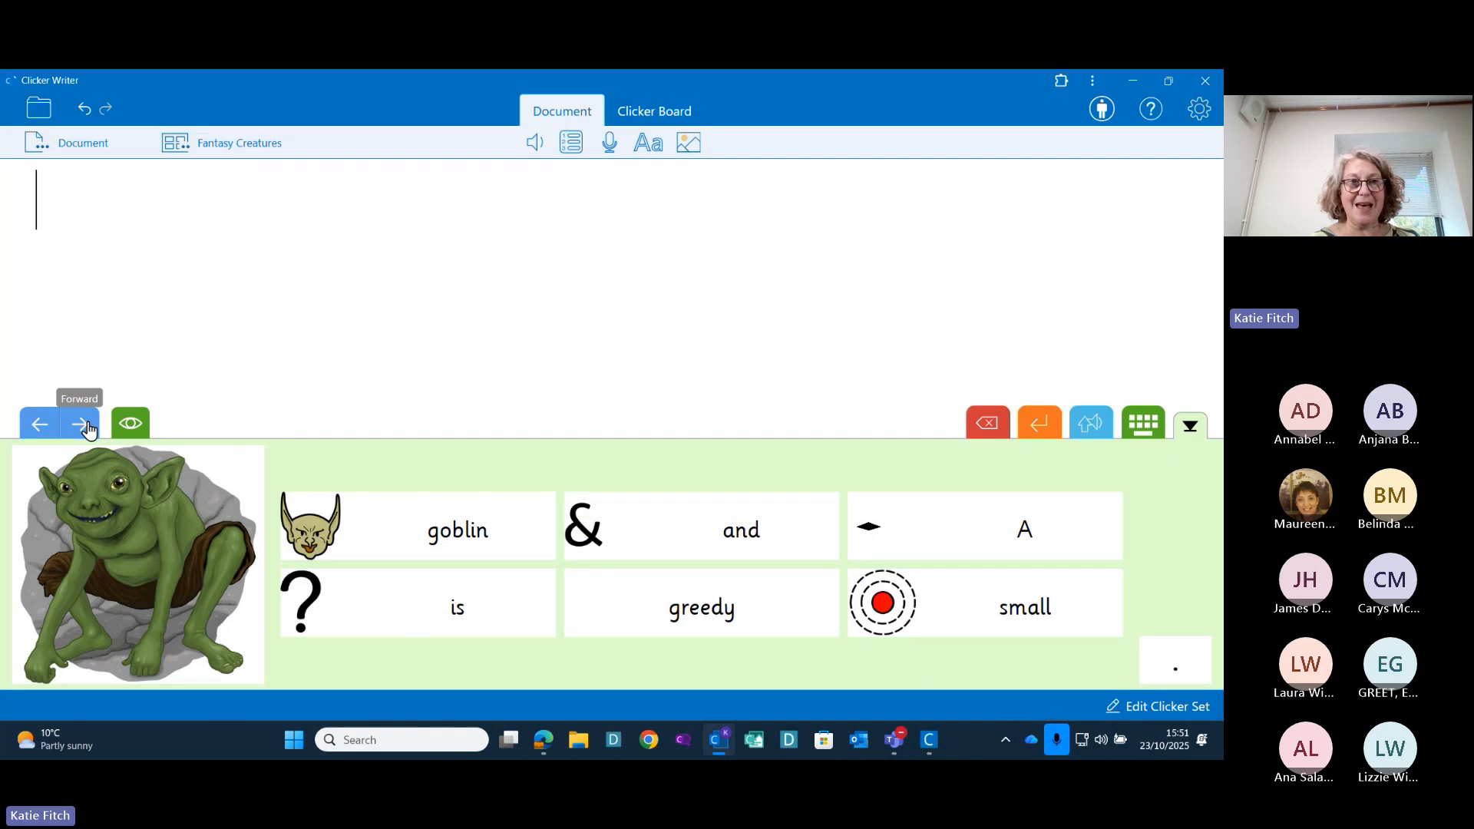
left_click(89, 427)
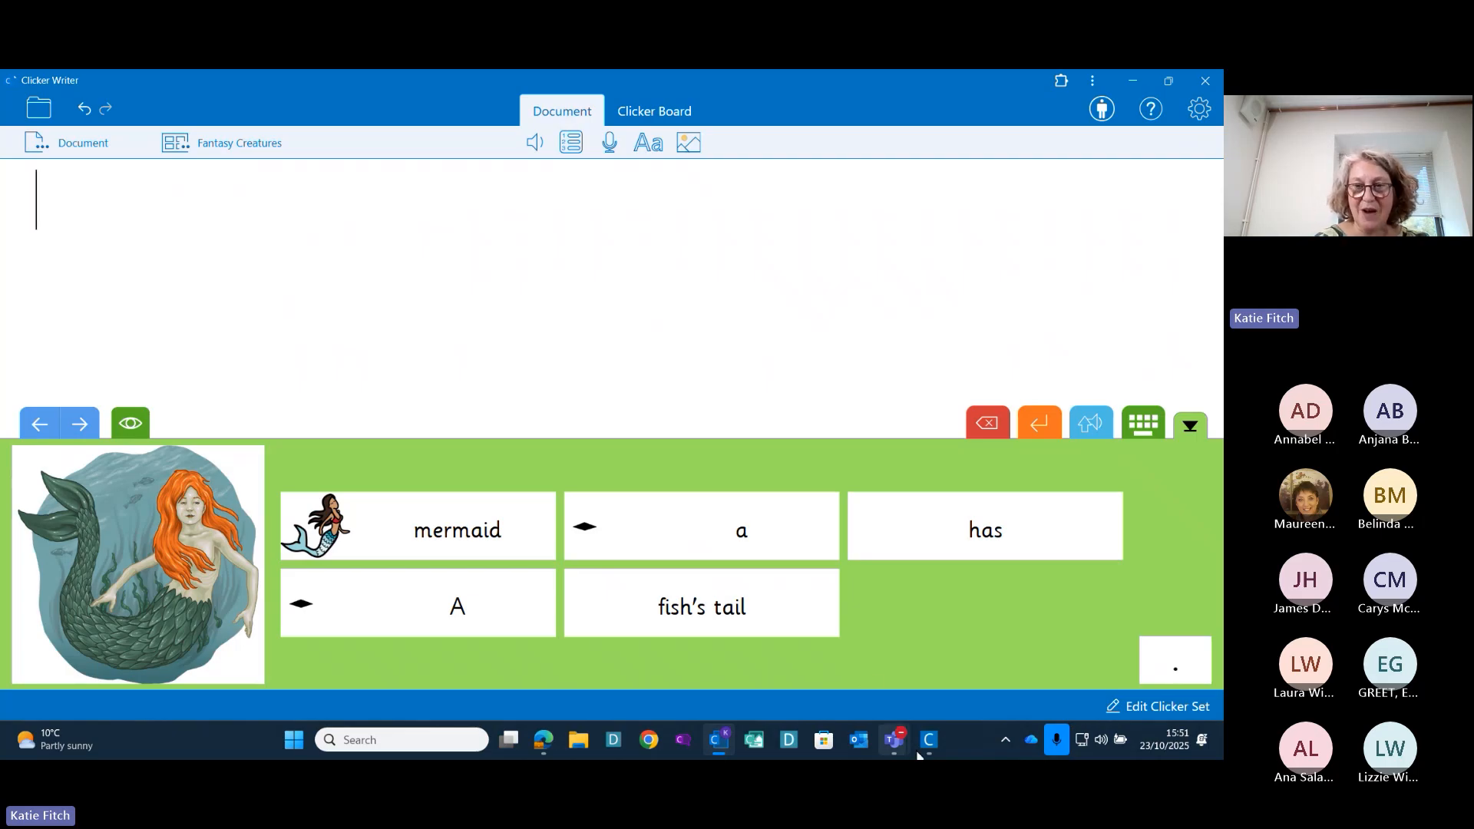
mouse_move(937, 749)
left_click(943, 636)
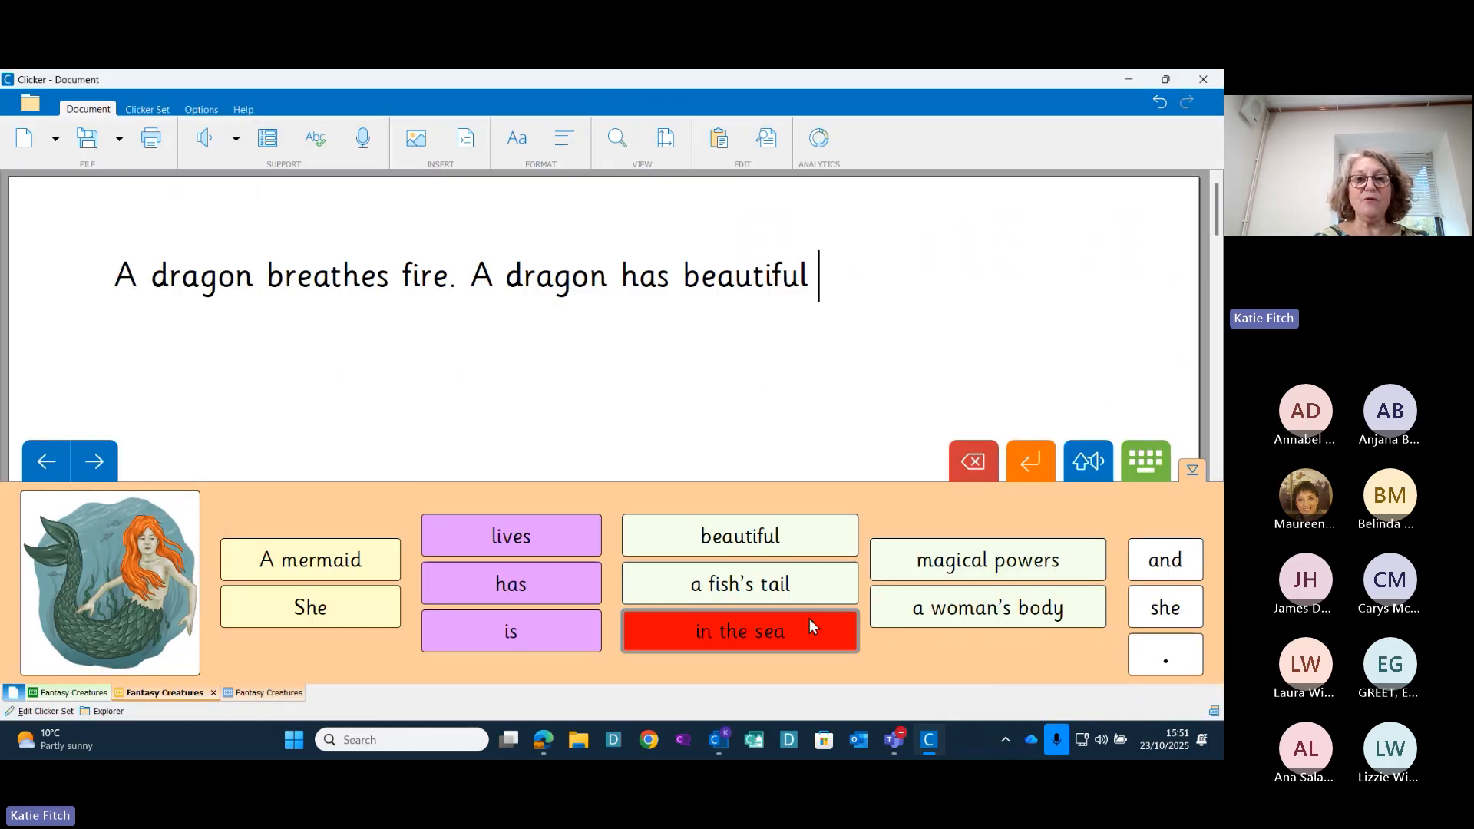
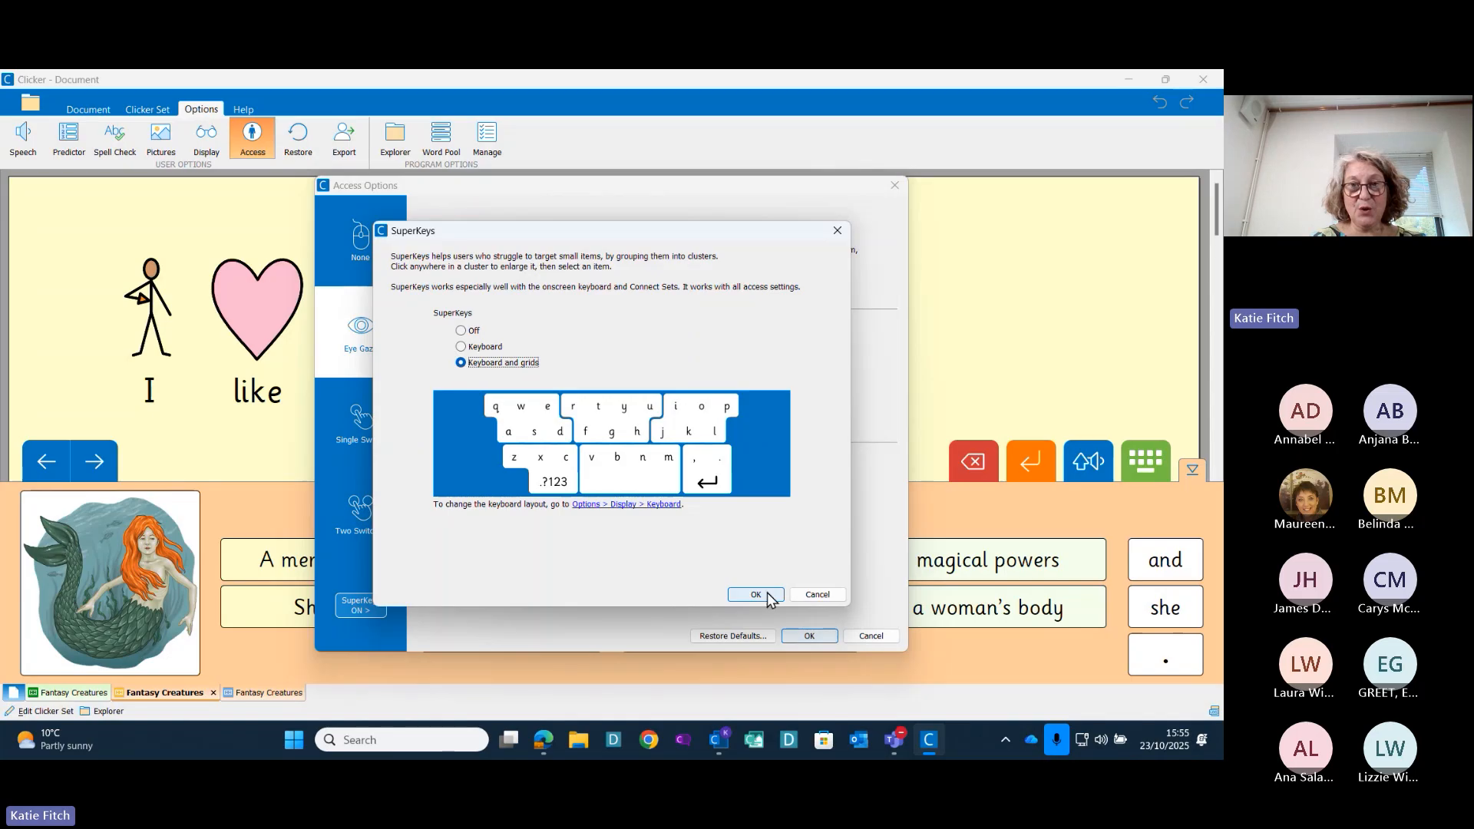
Apply SuperKeys to the keyboard and grids, and try it by enlarging the "A mermaid" / "She" cluster before going back to the goblin grid
left_click(768, 597)
left_click(895, 187)
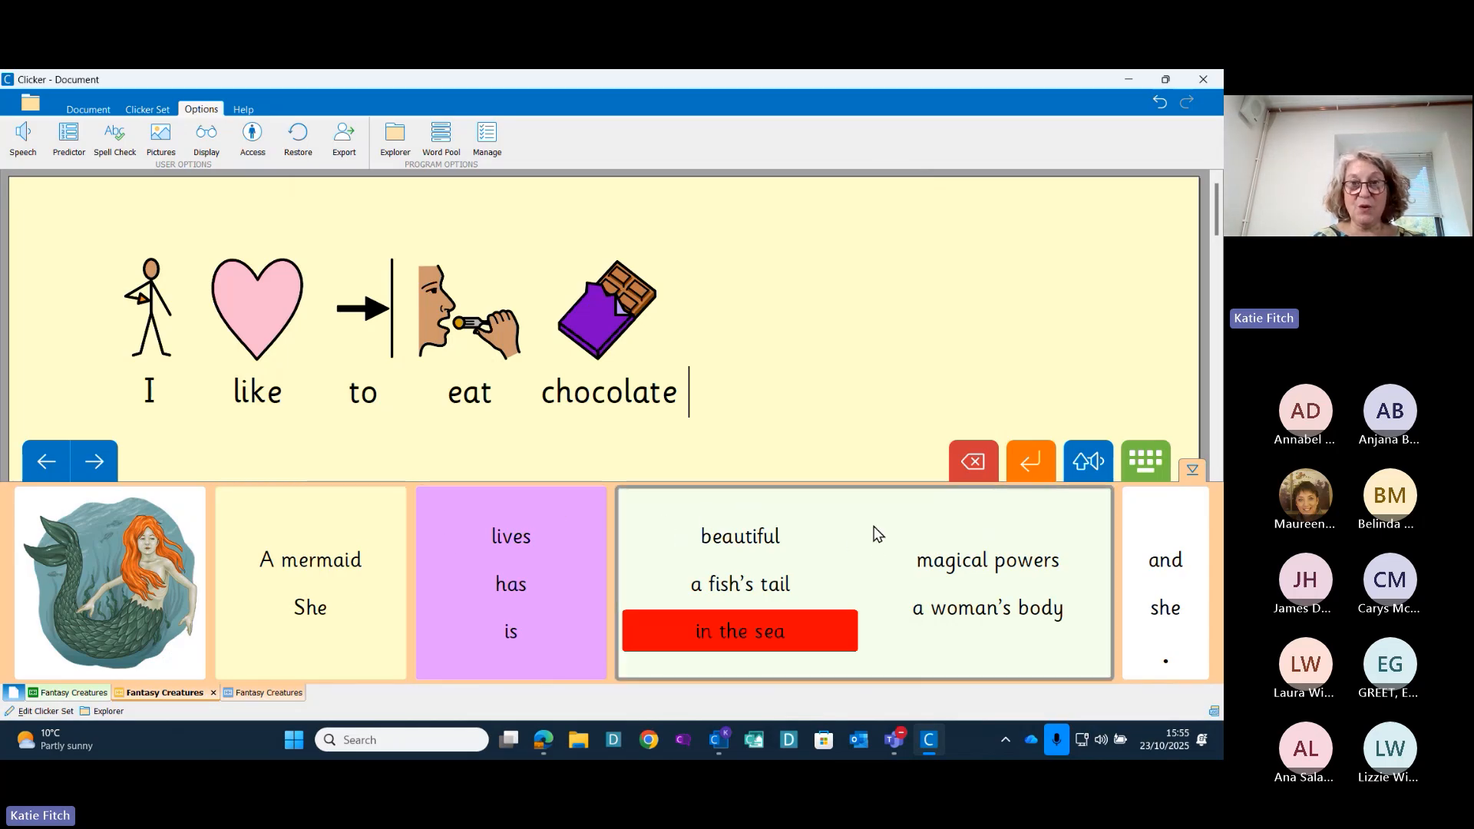
left_click(328, 537)
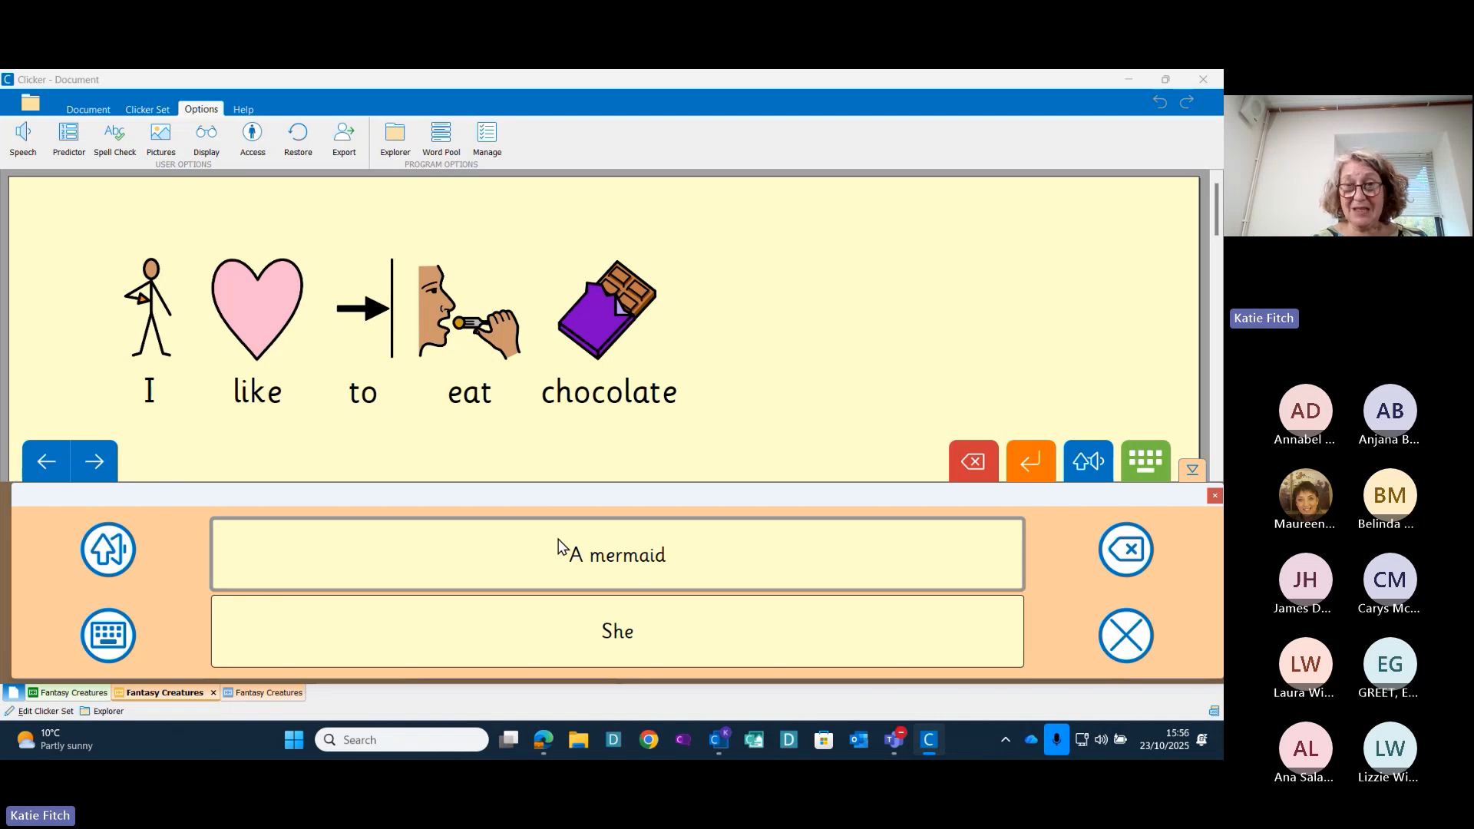
left_click(45, 463)
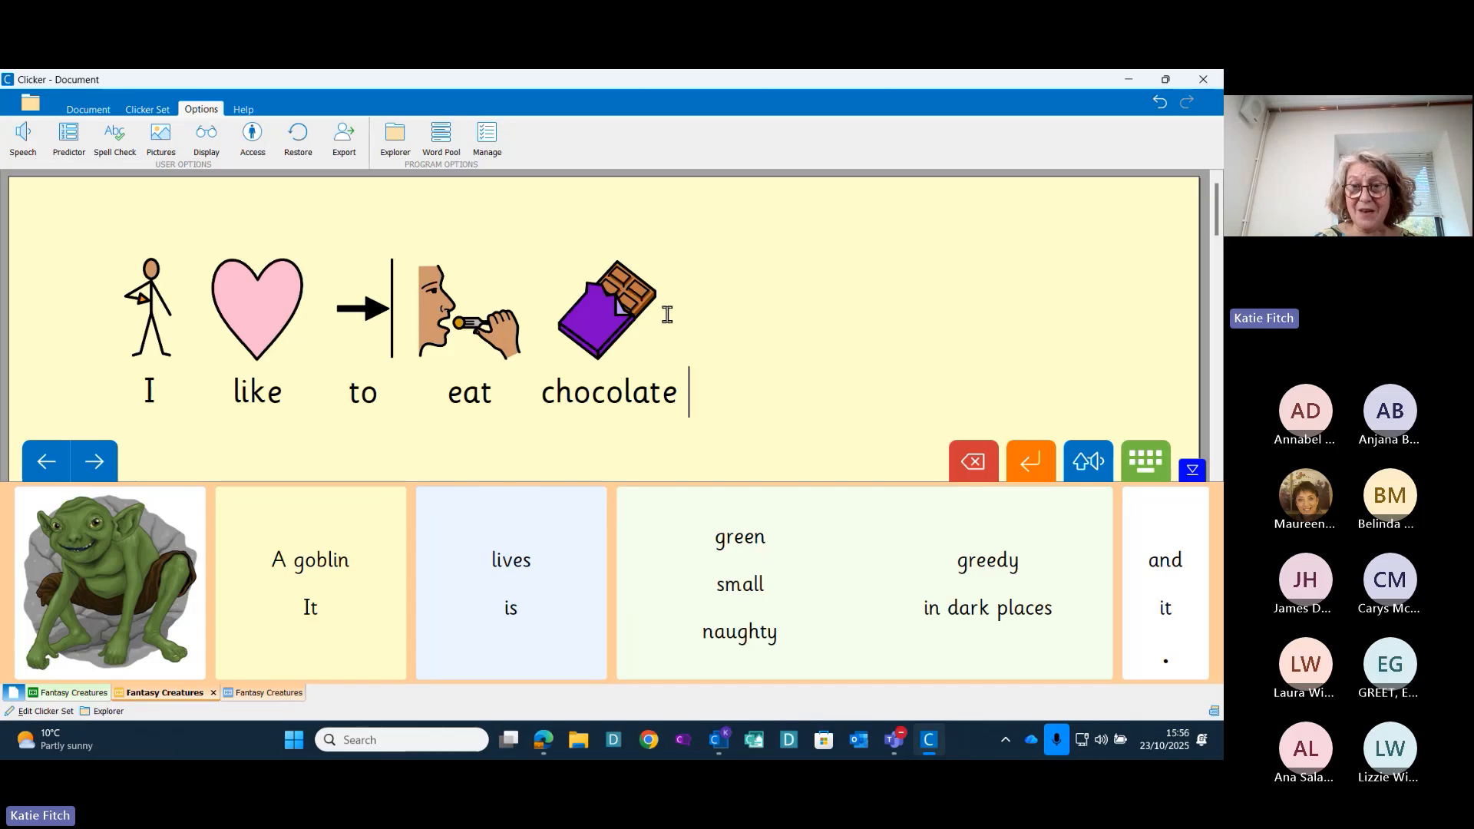
Switch to Clicker Writer, view its speech settings, and open the Single Switch online help from the accessibility options
left_click(720, 741)
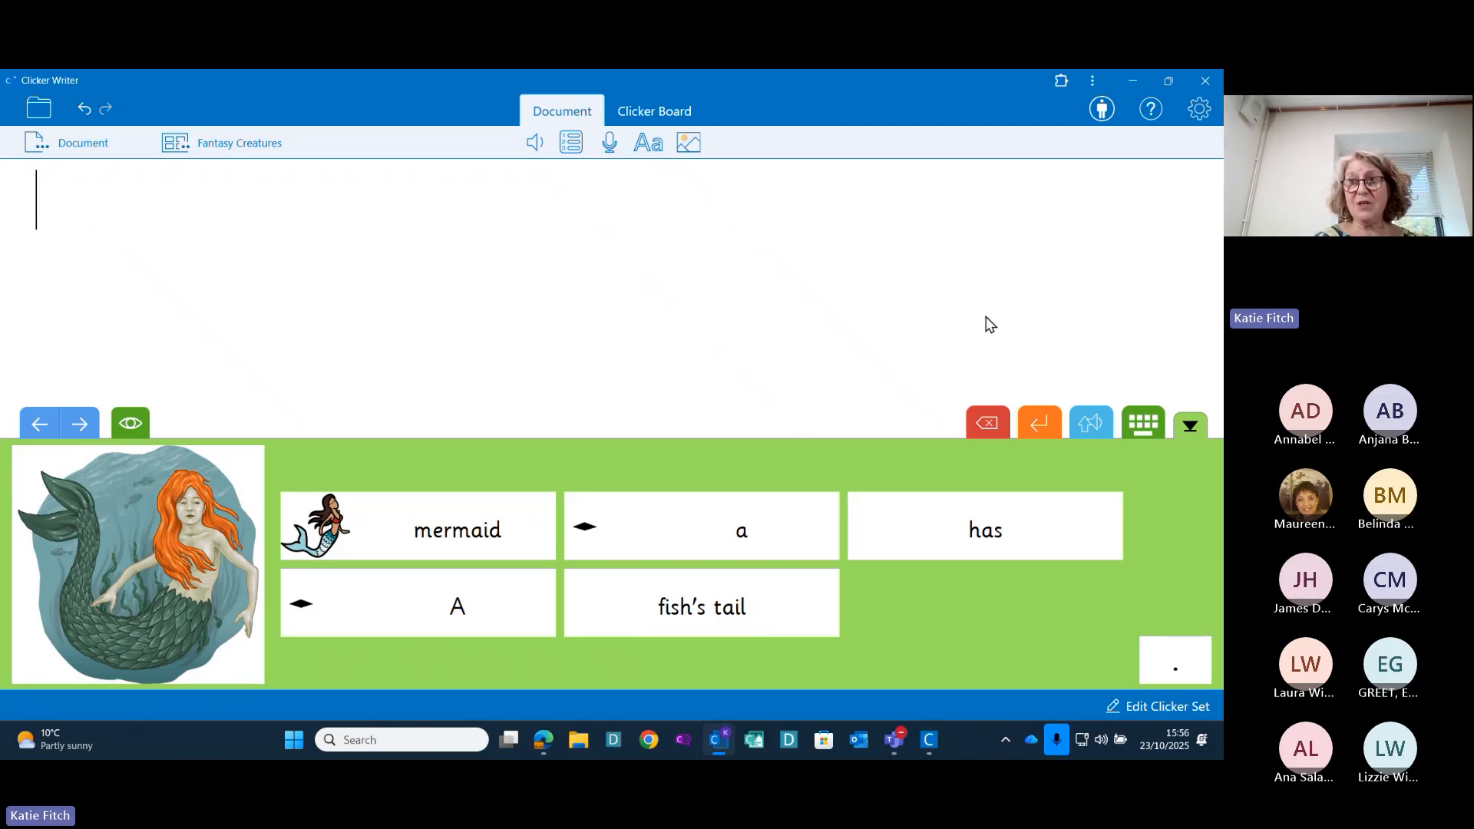
left_click(1196, 114)
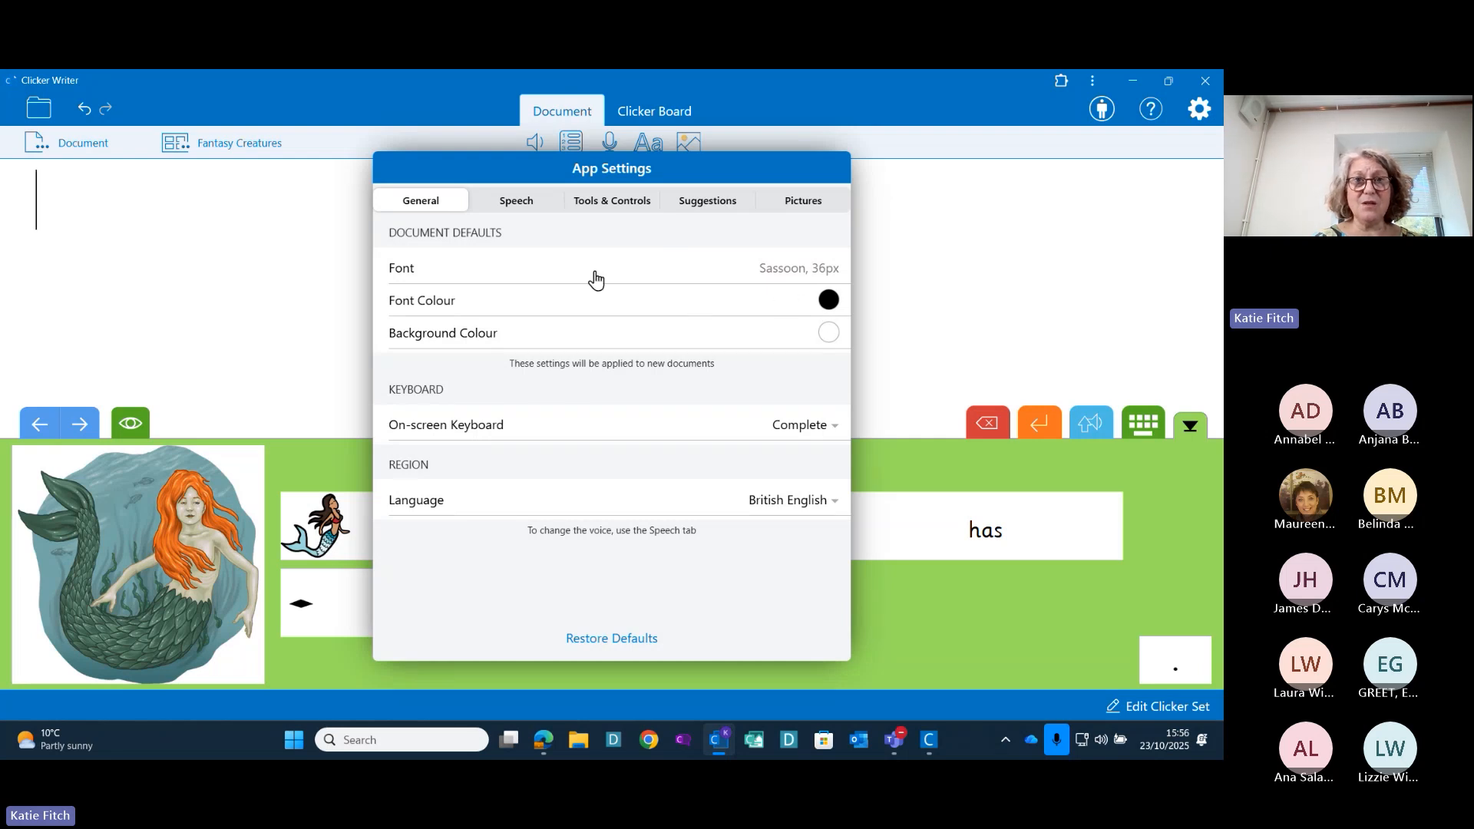
left_click(528, 208)
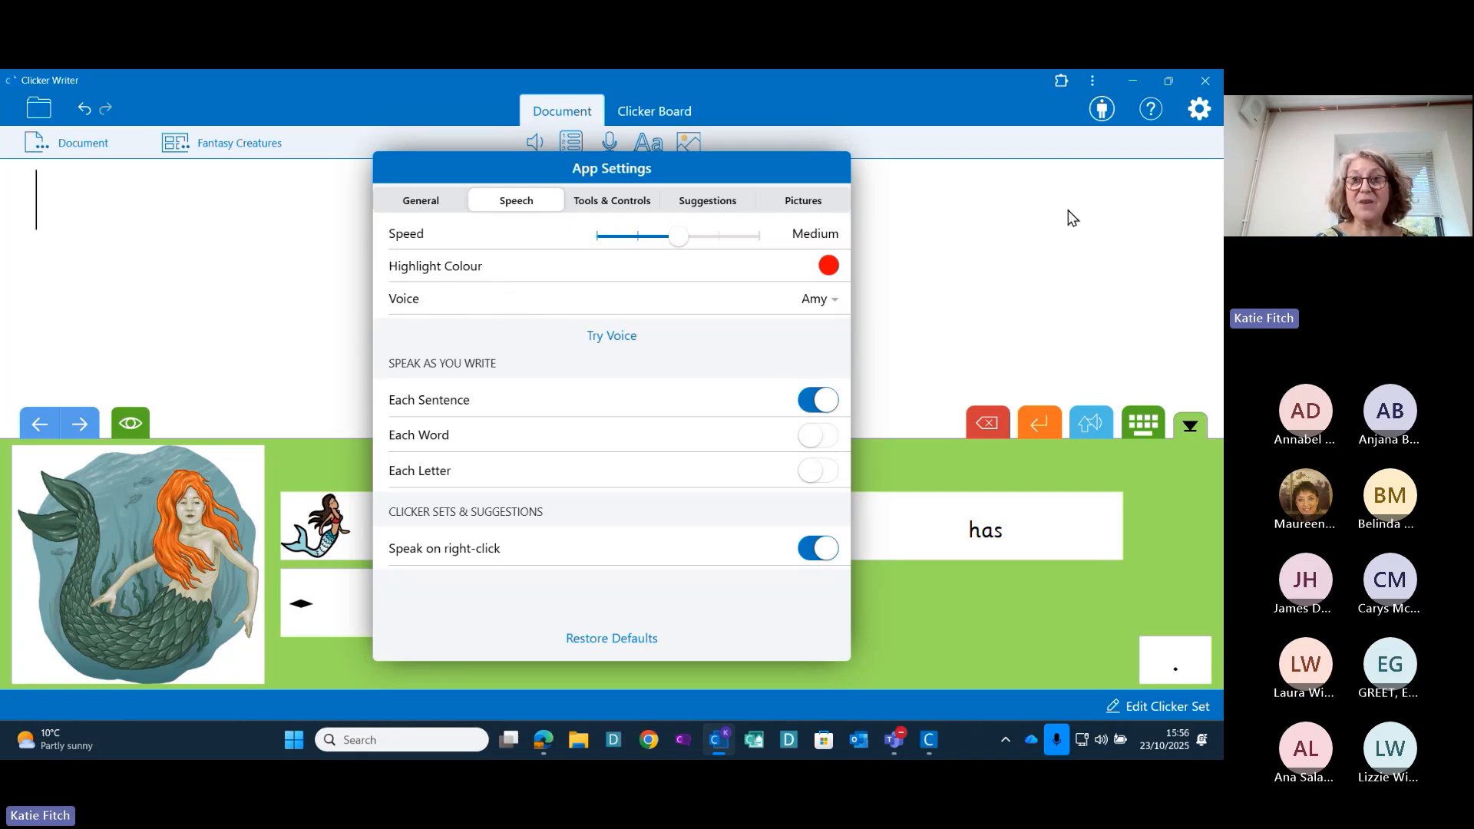
left_click(973, 298)
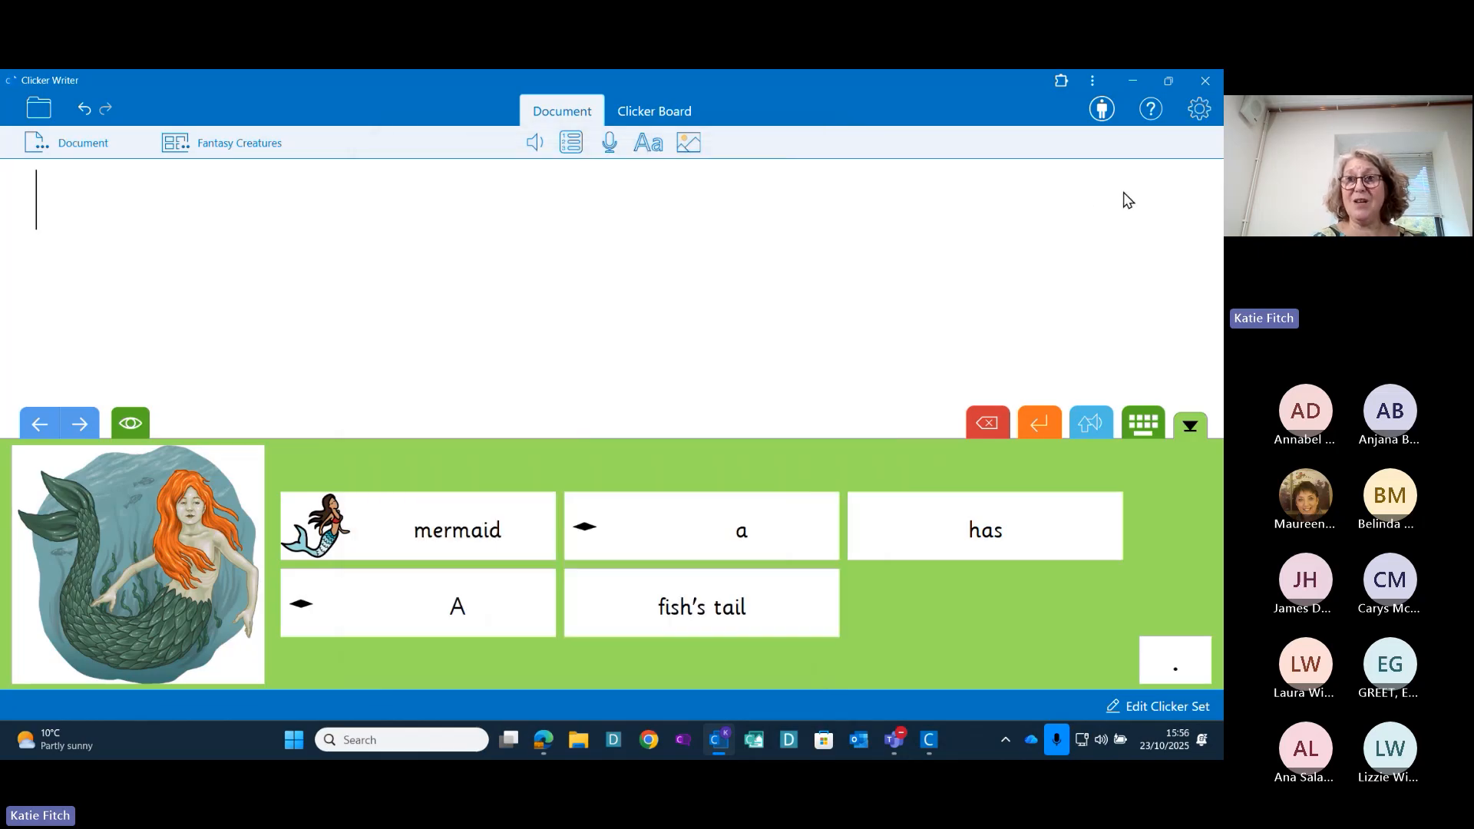
left_click(1101, 112)
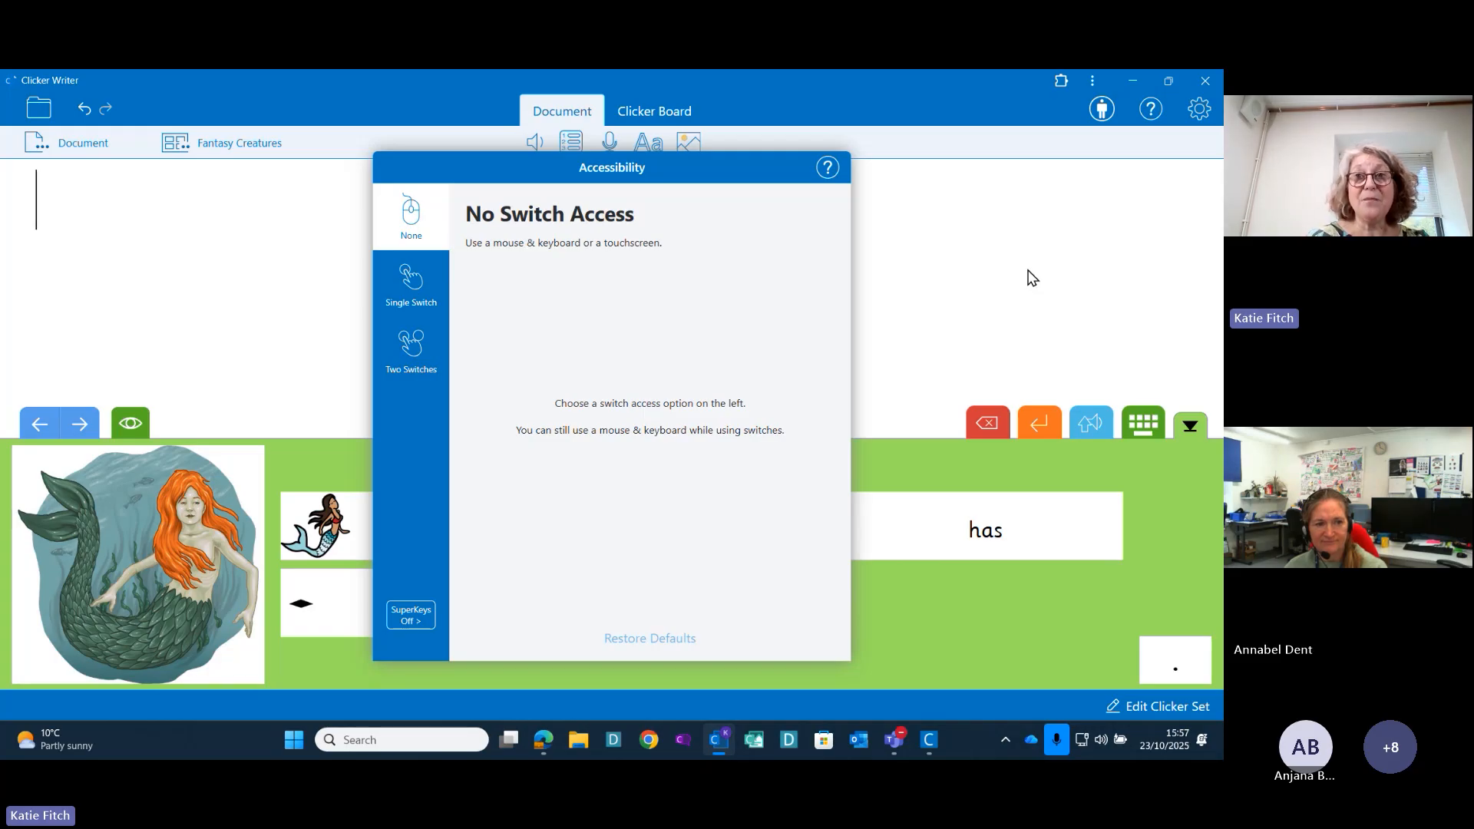
left_click(827, 171)
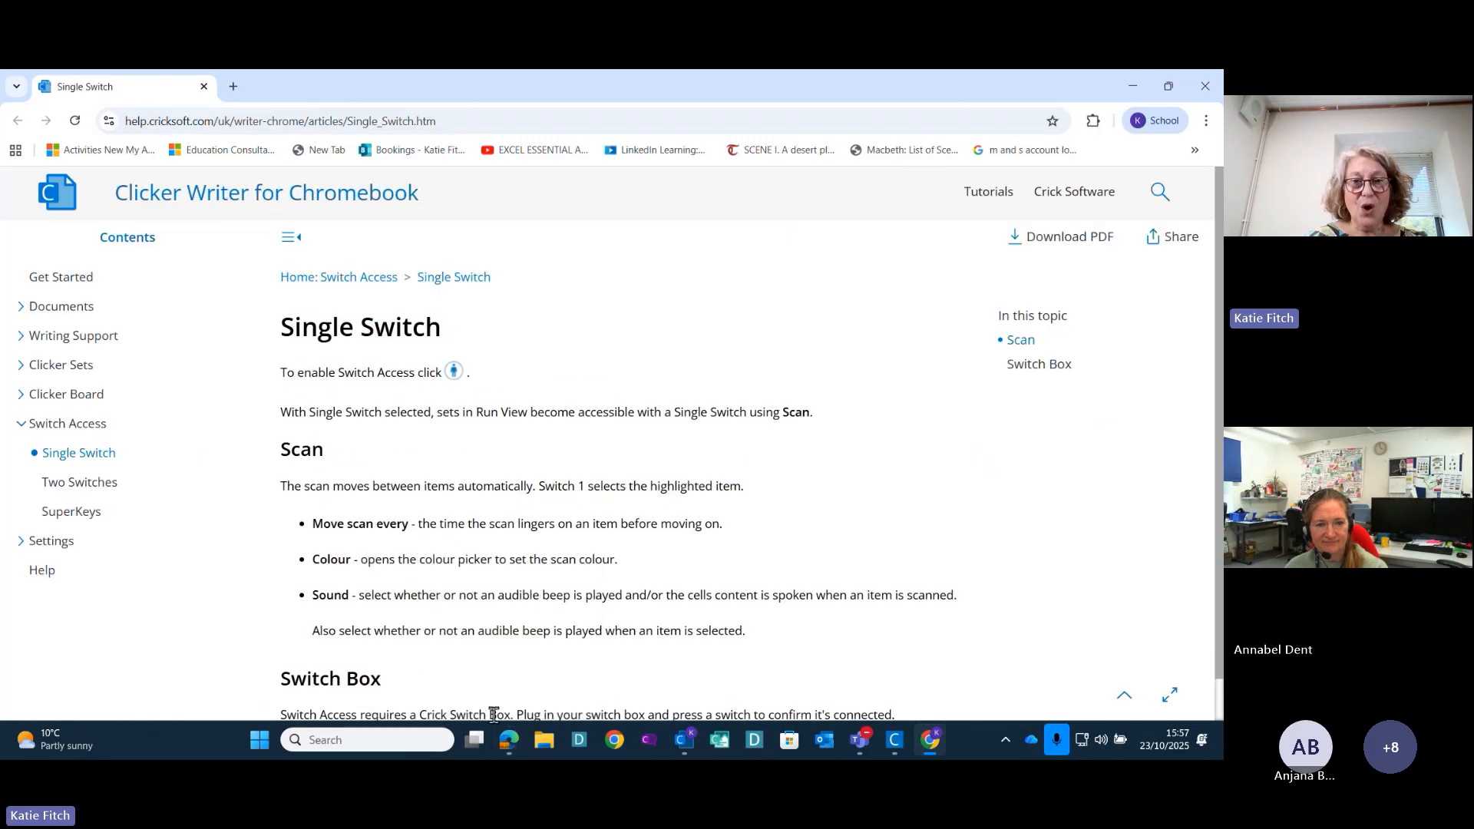
Switch to the Clicker tutorials page in Edge and look through the Windows / Mac videos from Overview to Settings
mouse_move(511, 741)
left_click(508, 623)
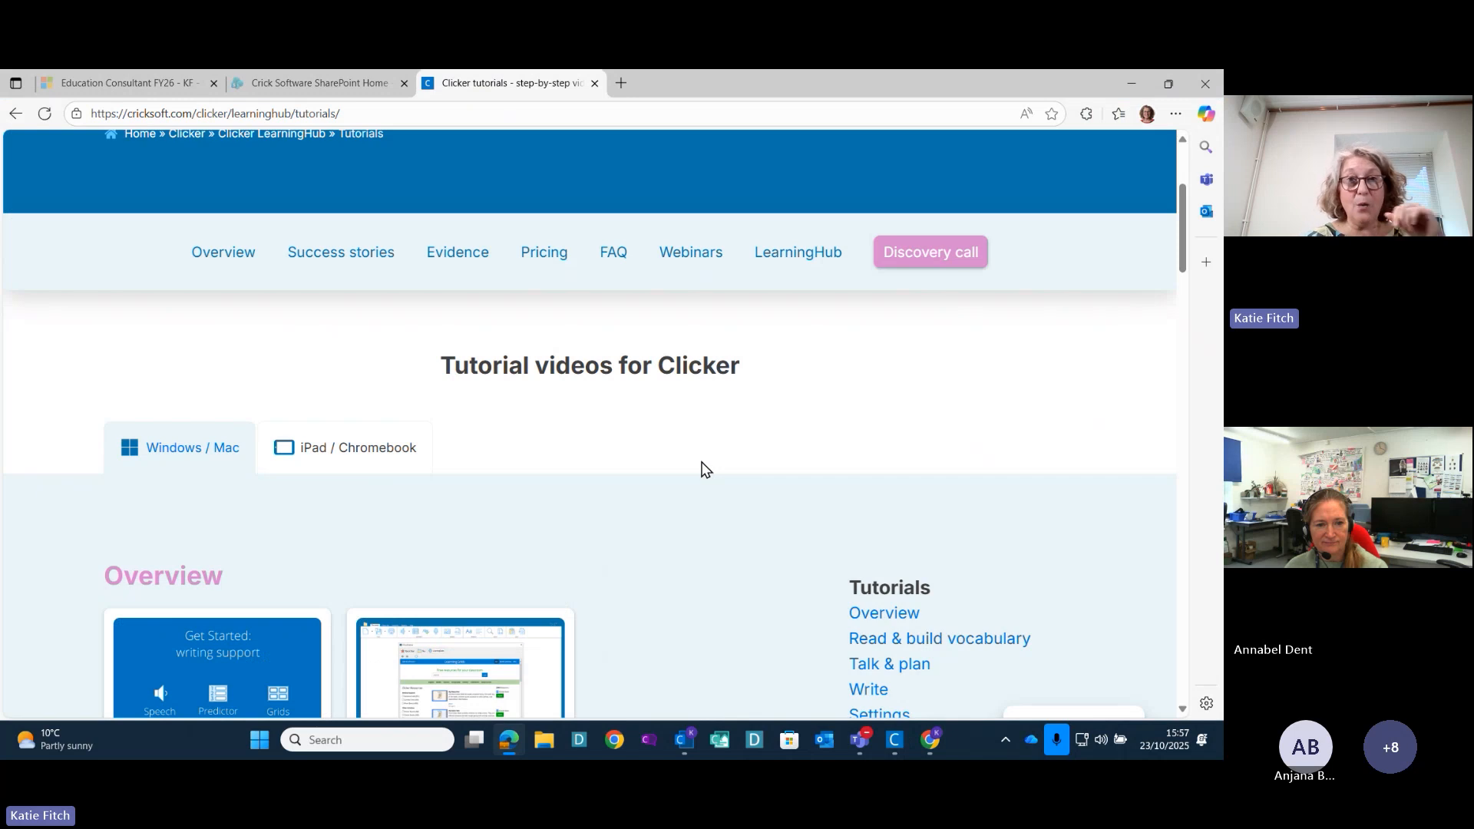
scroll(716, 451, "down", 2)
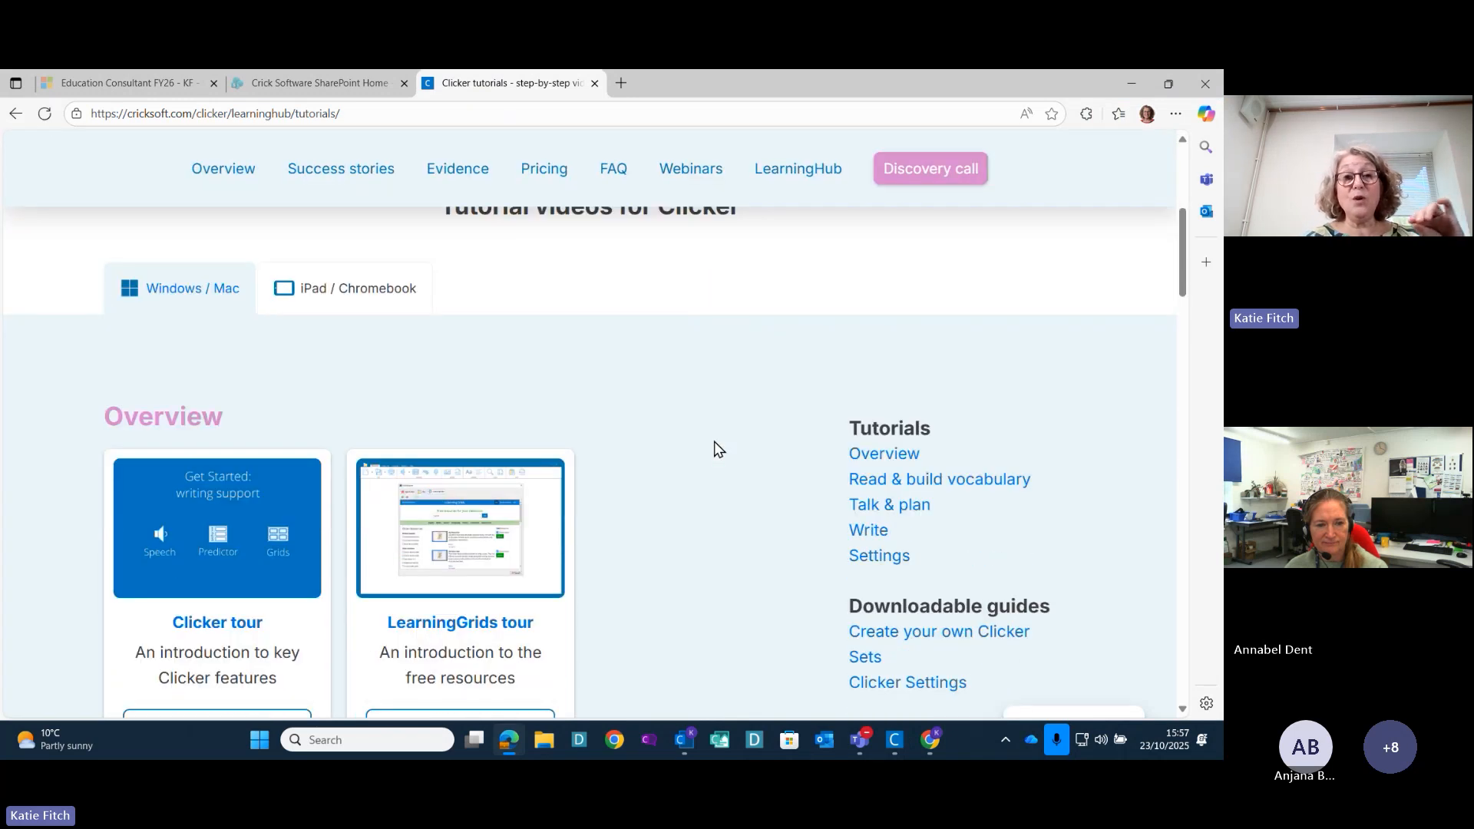
scroll(716, 449, "down", 2)
scroll(715, 449, "up", 3)
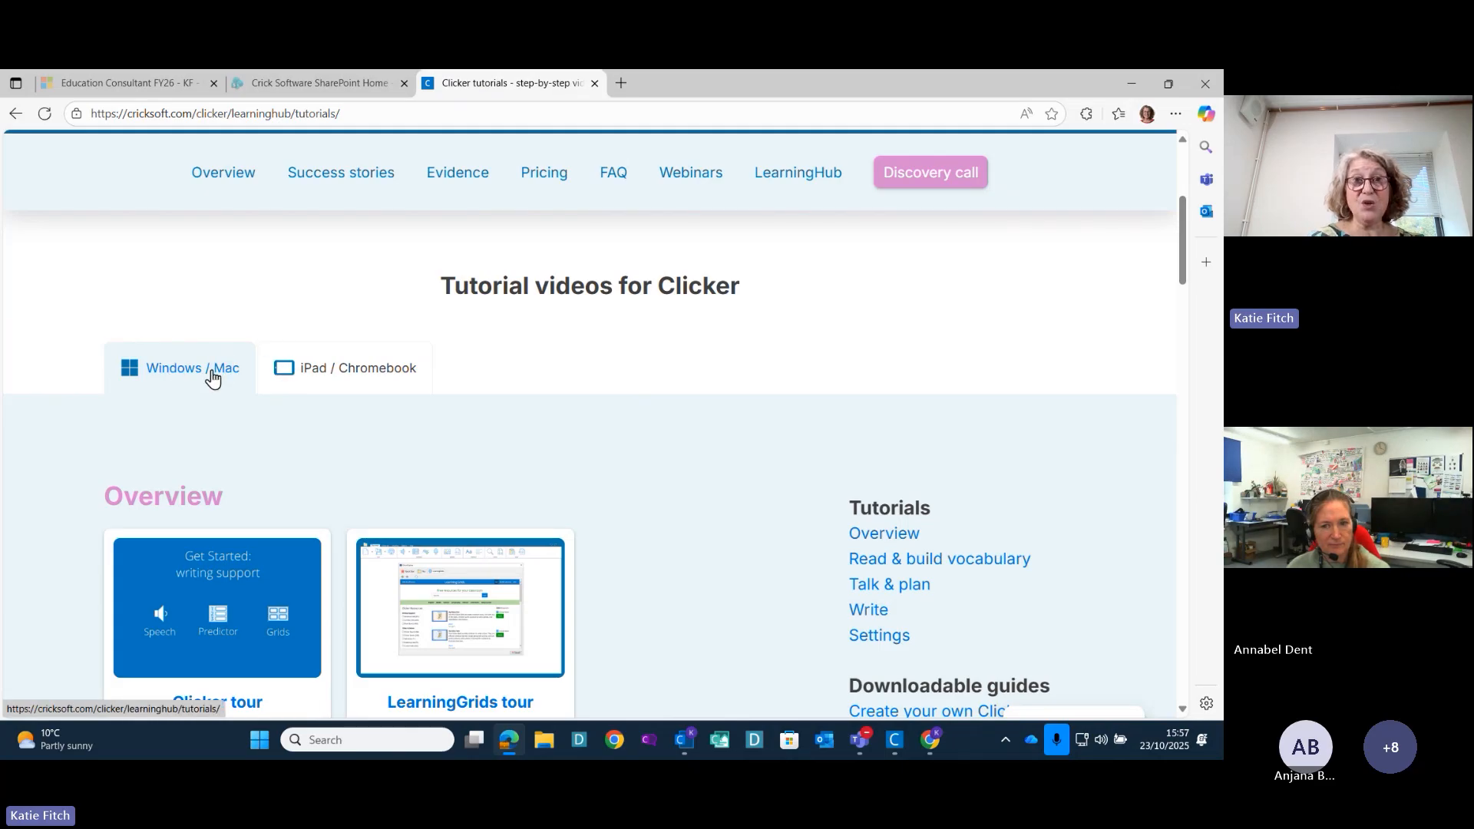
scroll(698, 392, "down", 3)
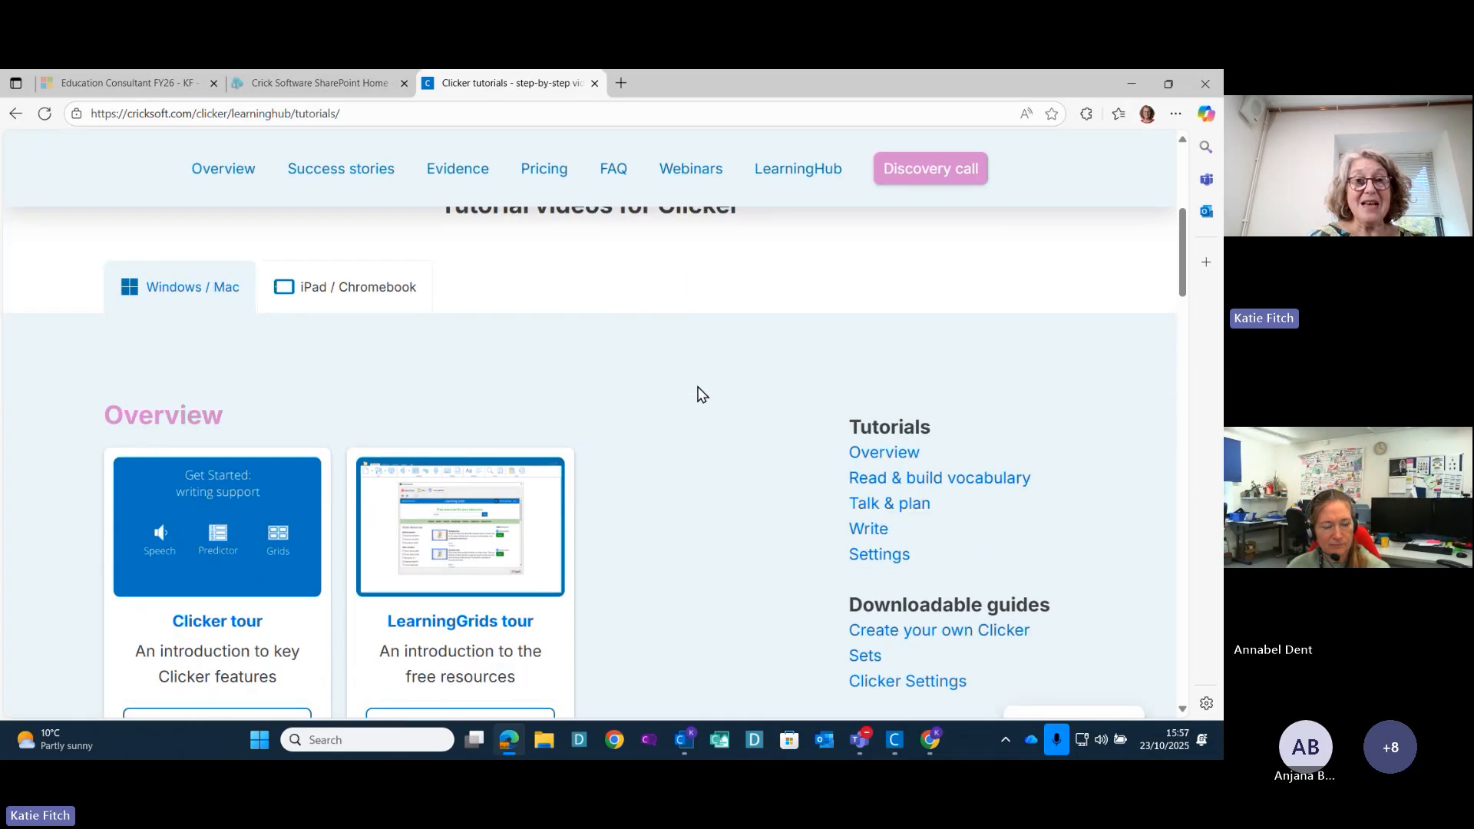
scroll(698, 395, "down", 3)
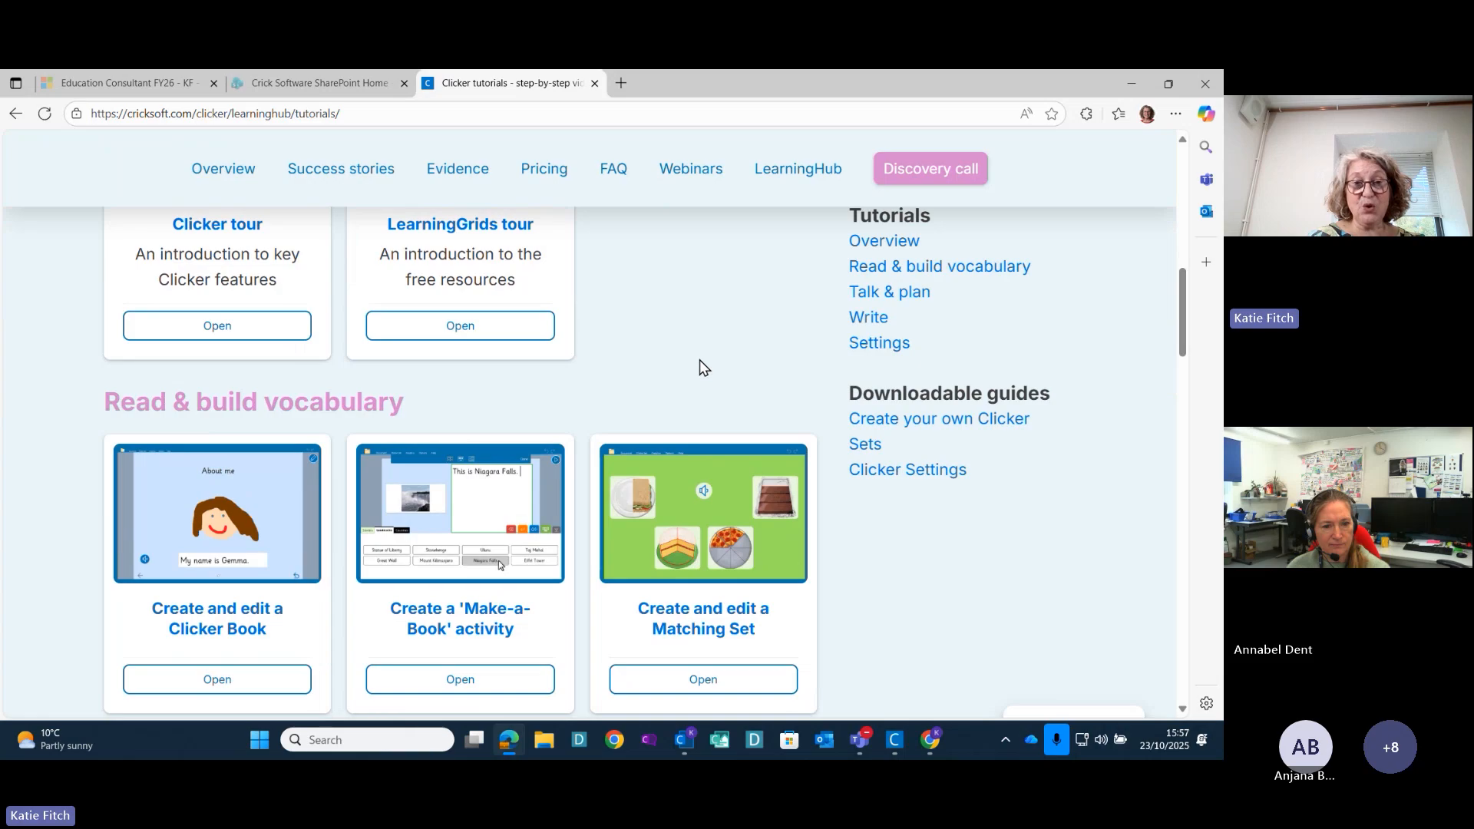
scroll(699, 367, "down", 4)
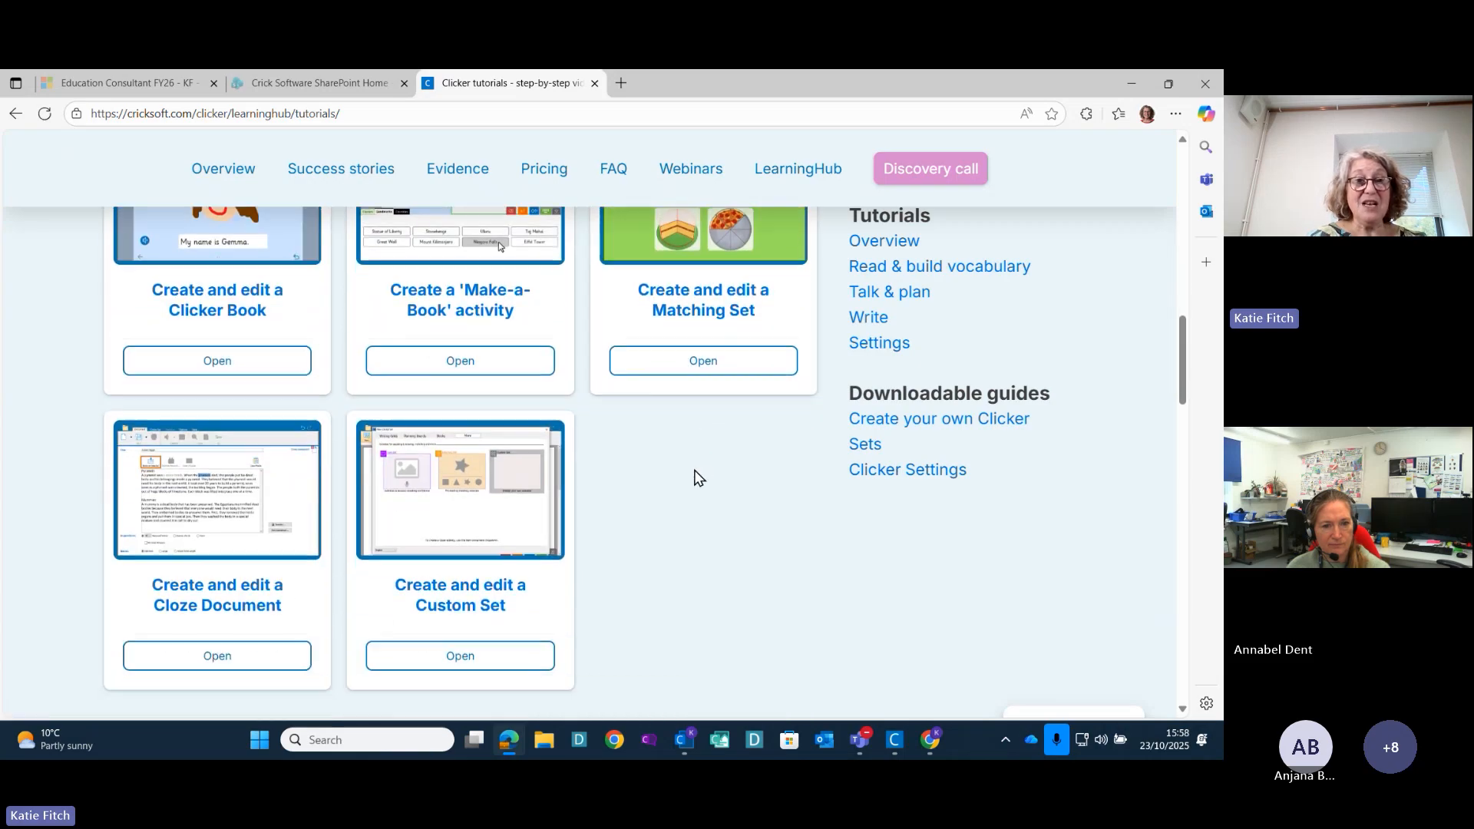
scroll(697, 476, "down", 5)
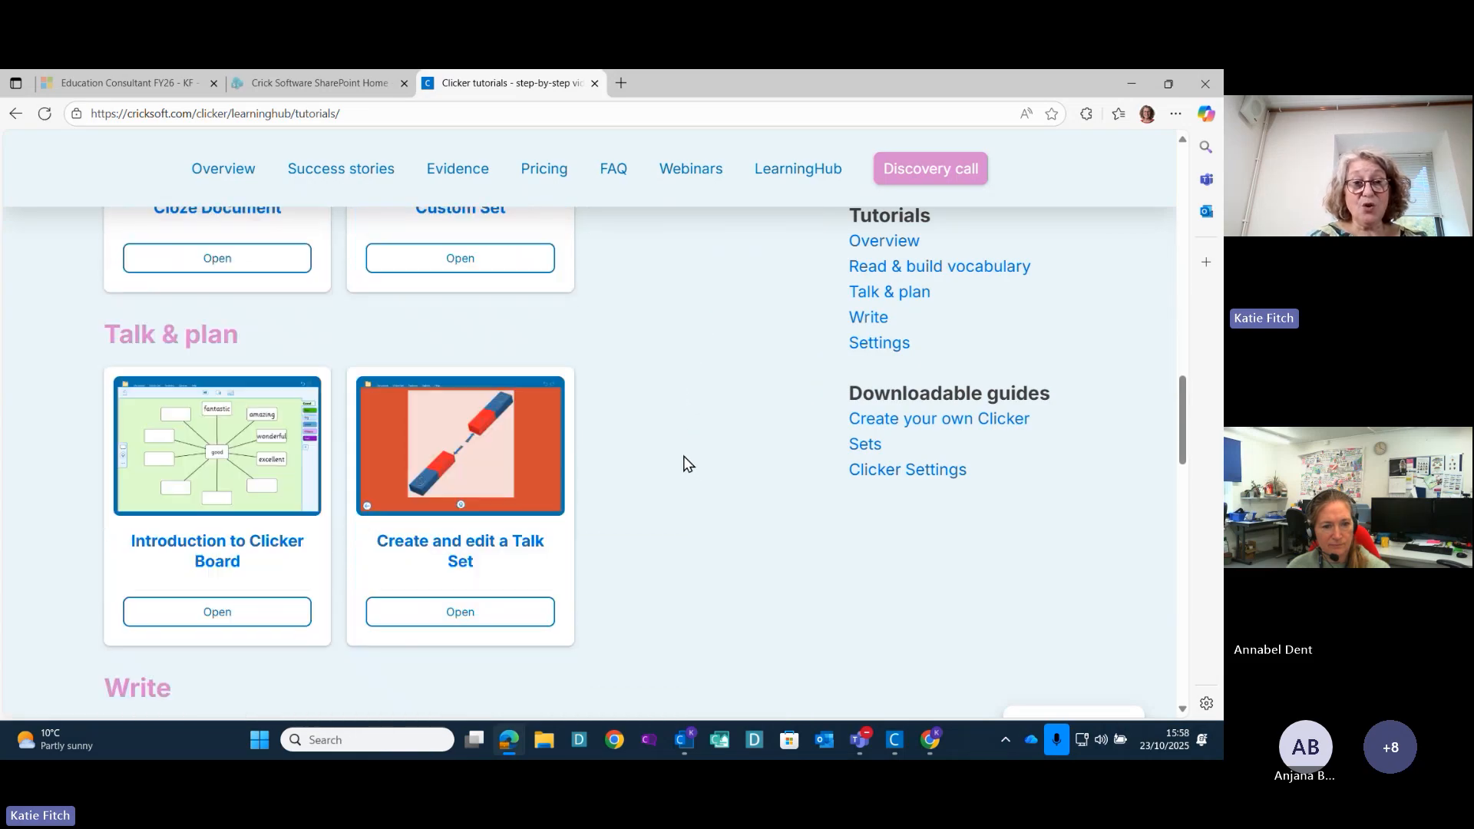
scroll(686, 462, "down", 6)
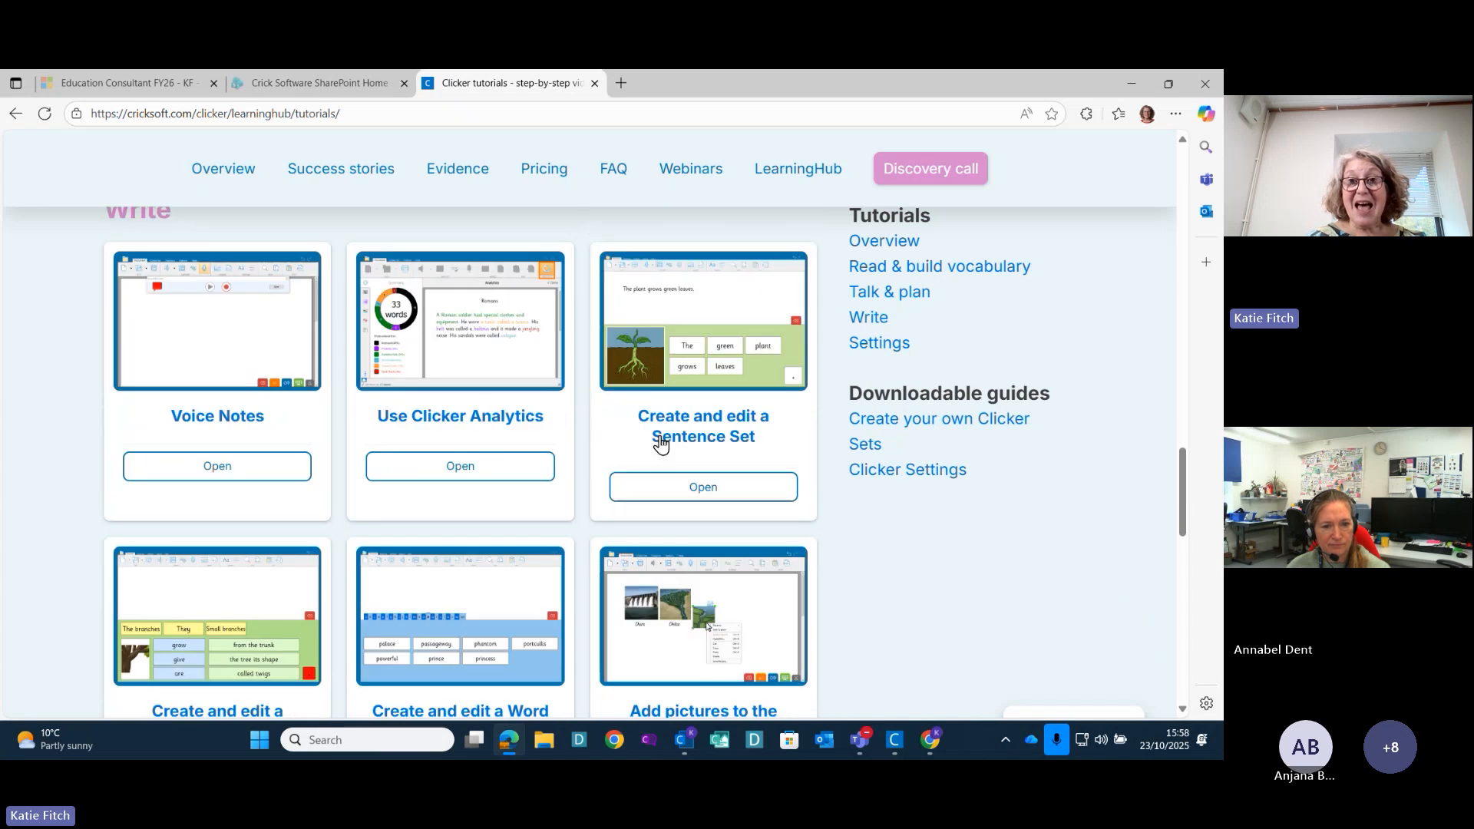
scroll(696, 435, "down", 1)
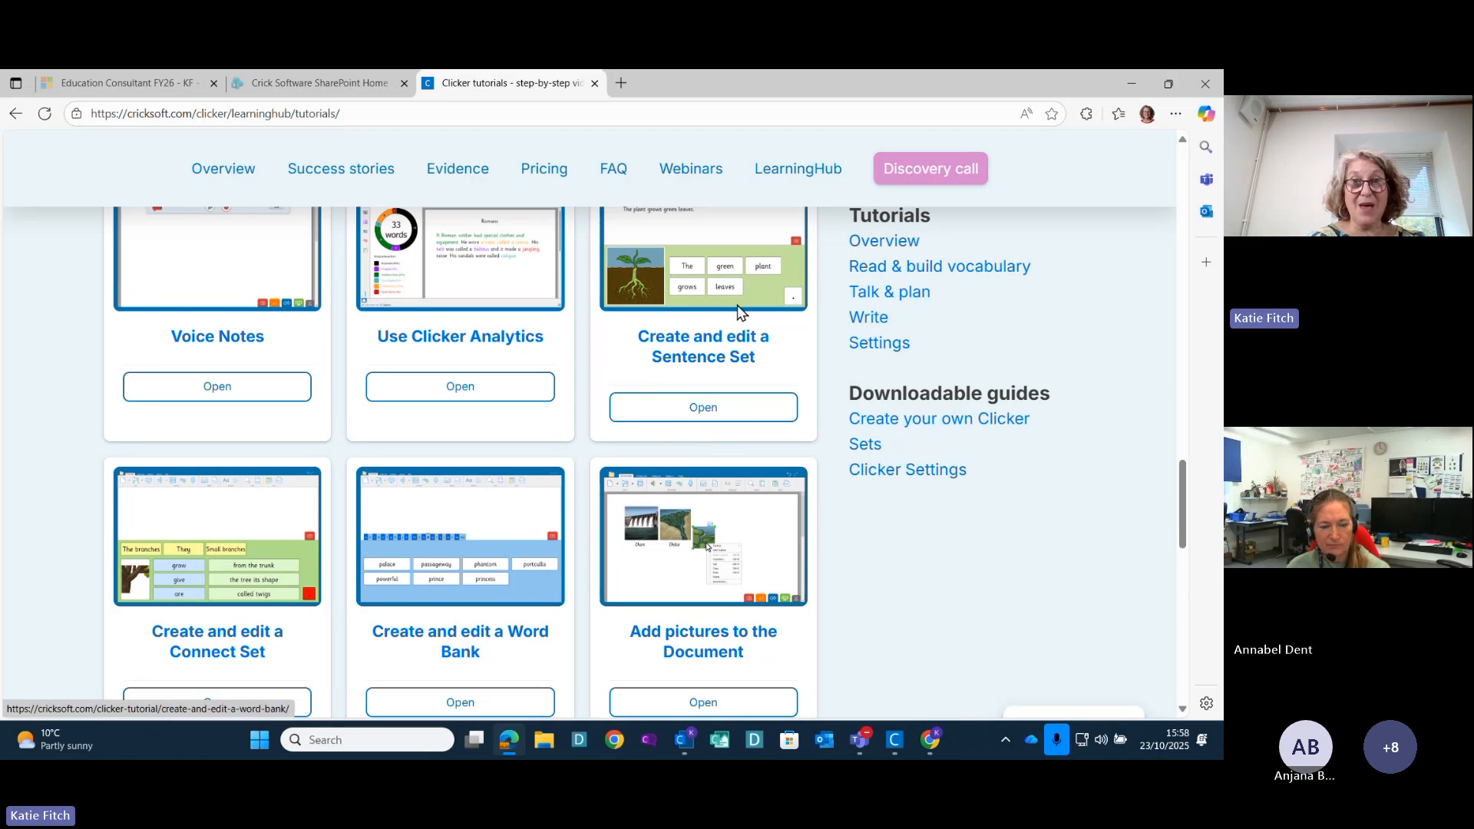
scroll(548, 409, "down", 5)
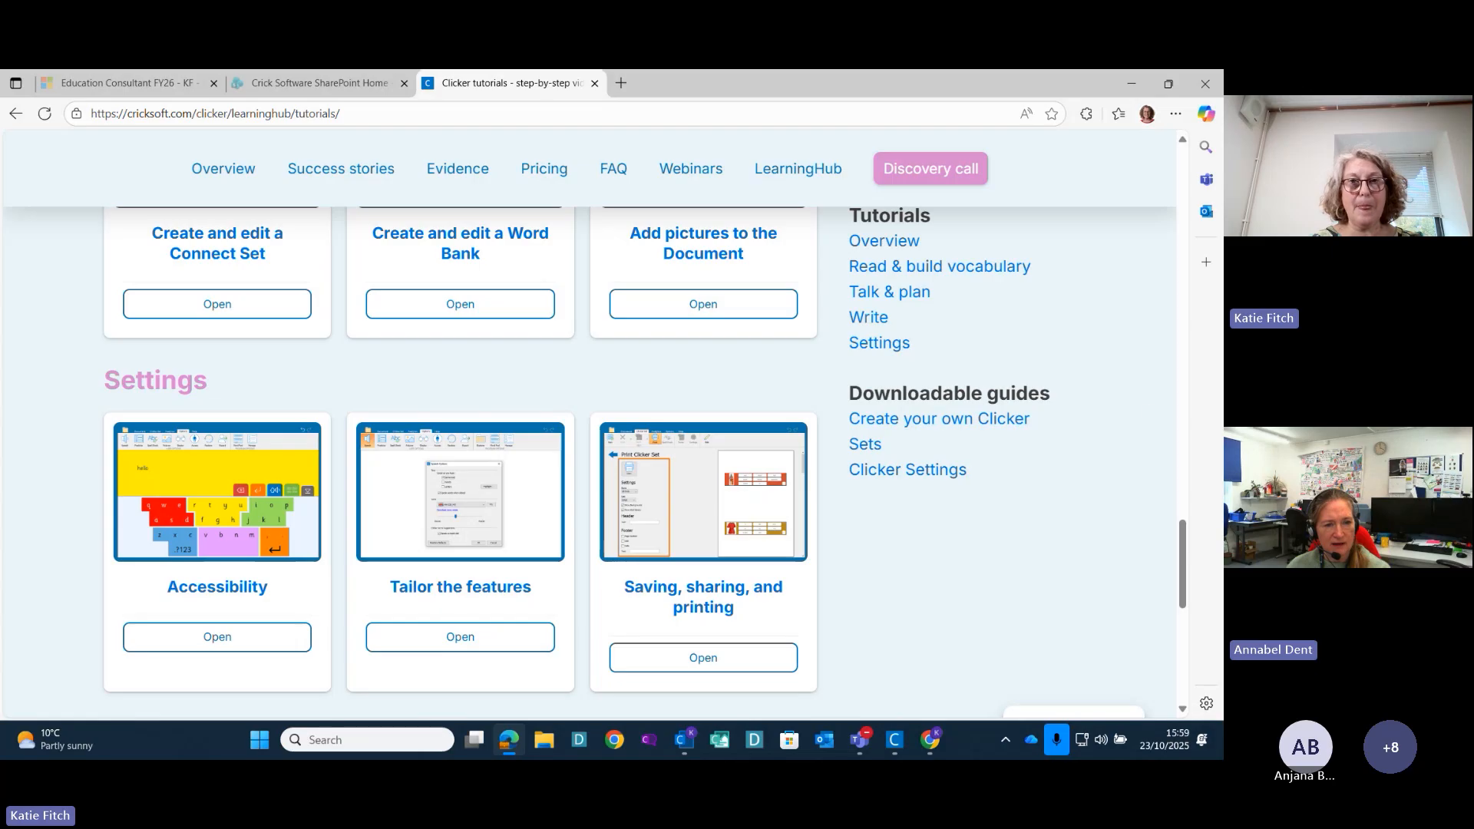
Switch back to Clicker and open the Speech Options
left_click(897, 741)
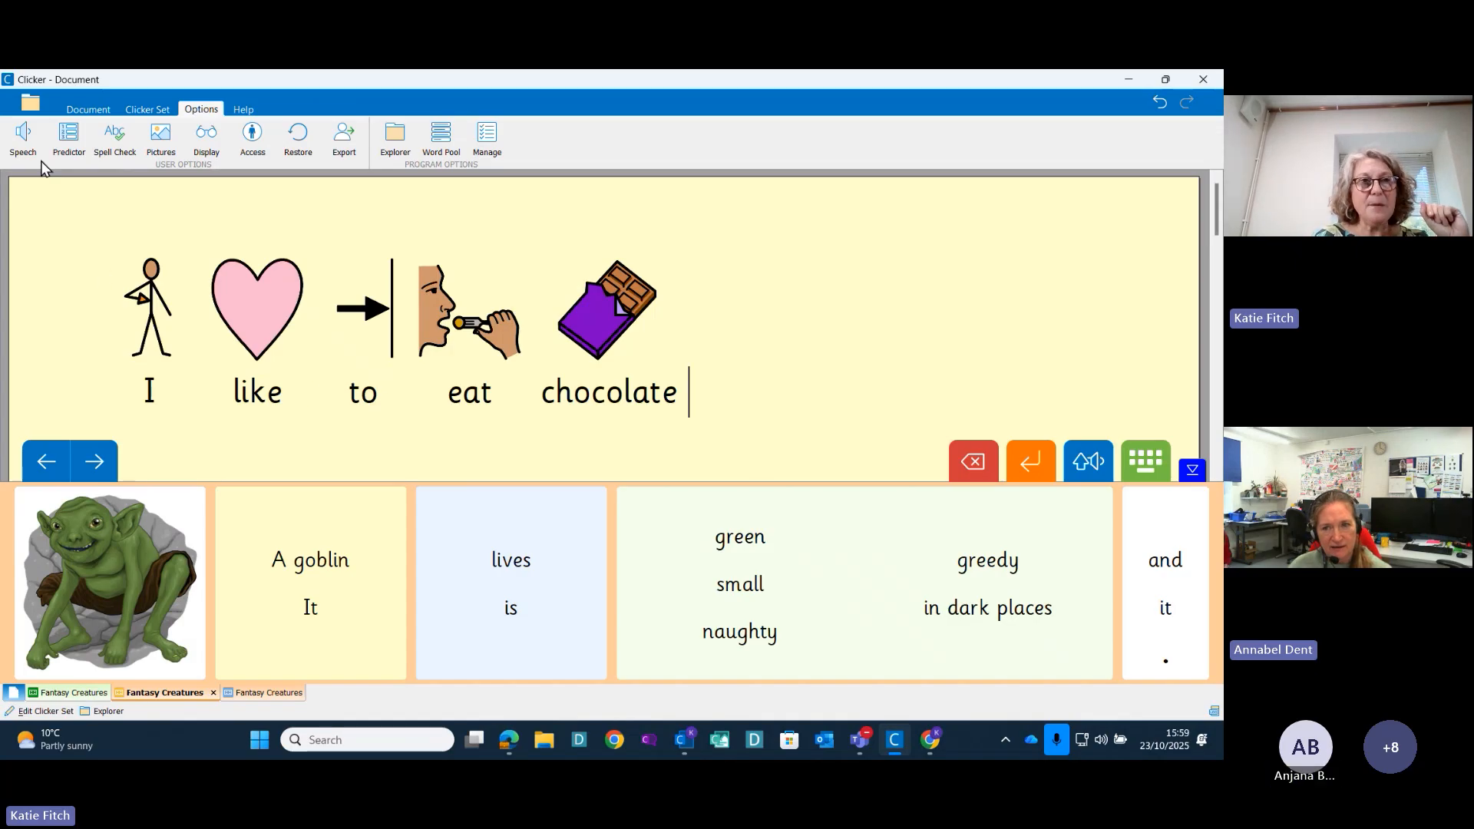
left_click(24, 138)
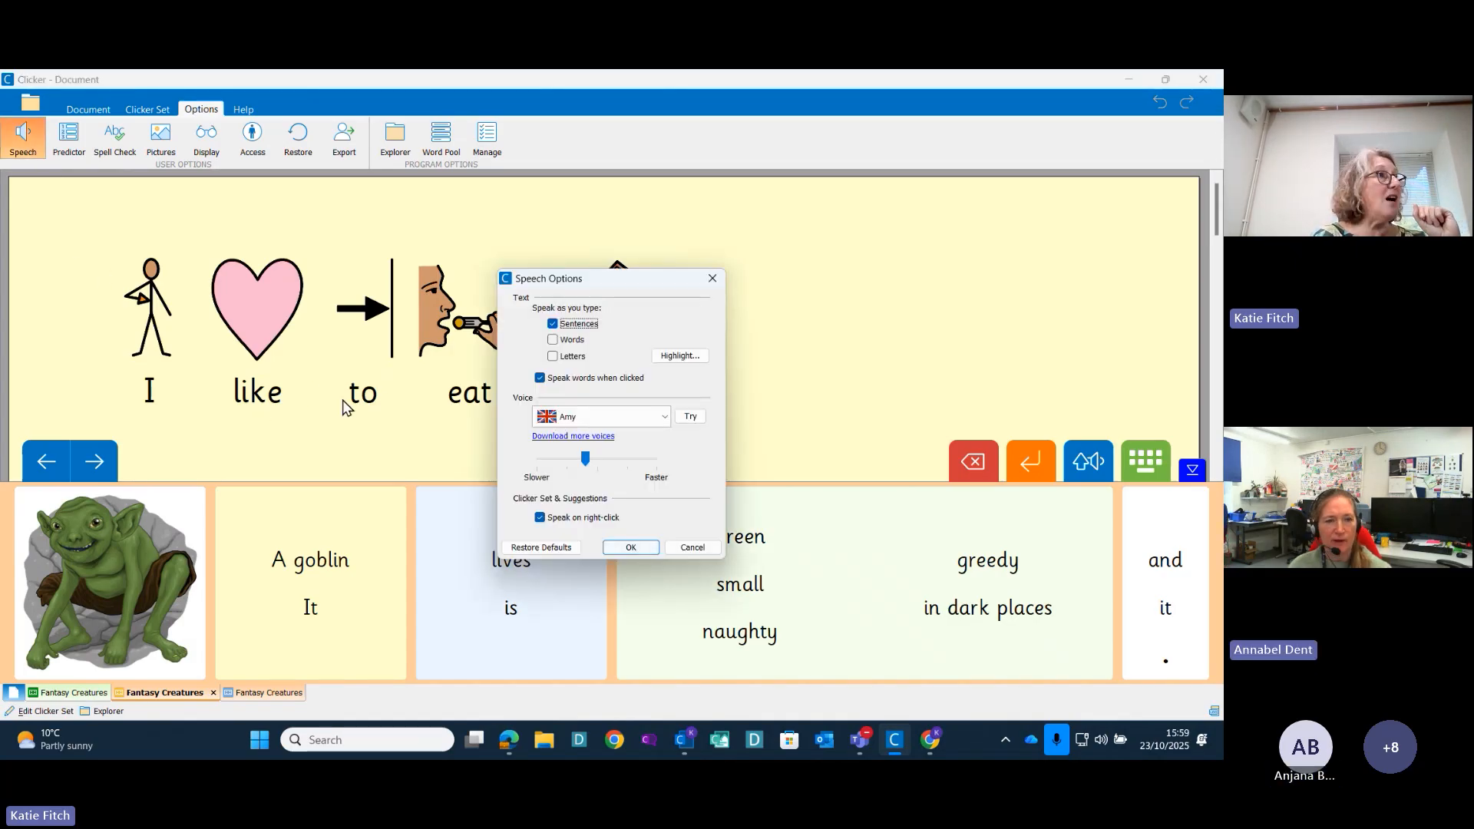